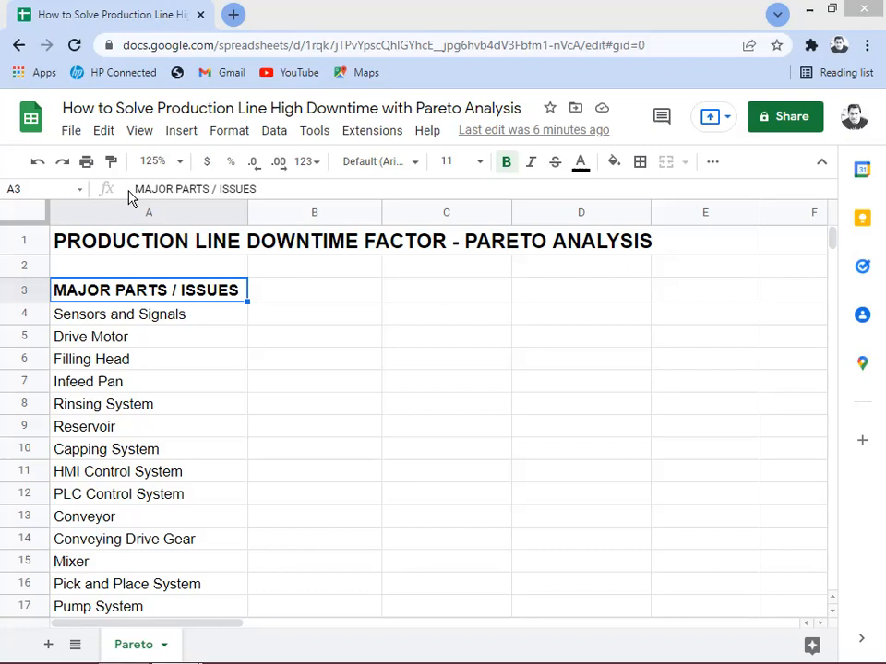
# Examine the entries under MAJOR PARTS / ISSUES down to Power Supply, and return to the empty header cell B3.
pyautogui.click(125, 343)
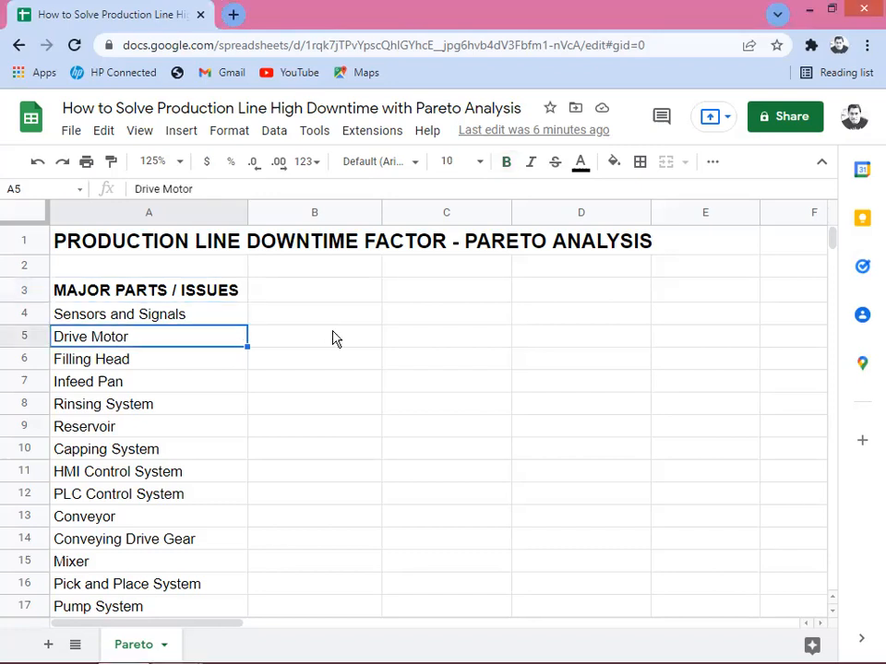
pyautogui.press('Down')
pyautogui.press('Down')
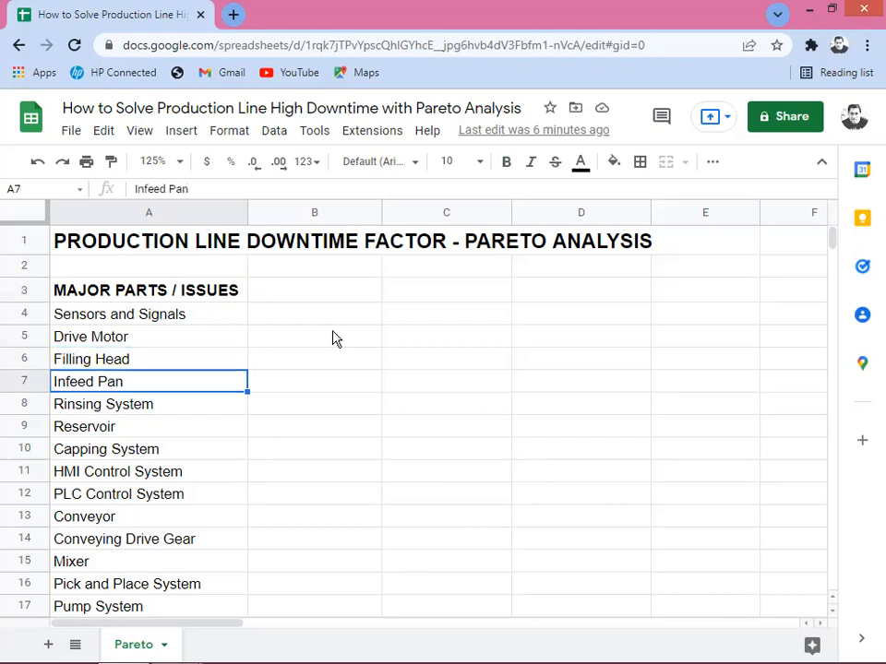
pyautogui.press('Down')
pyautogui.press('Down')
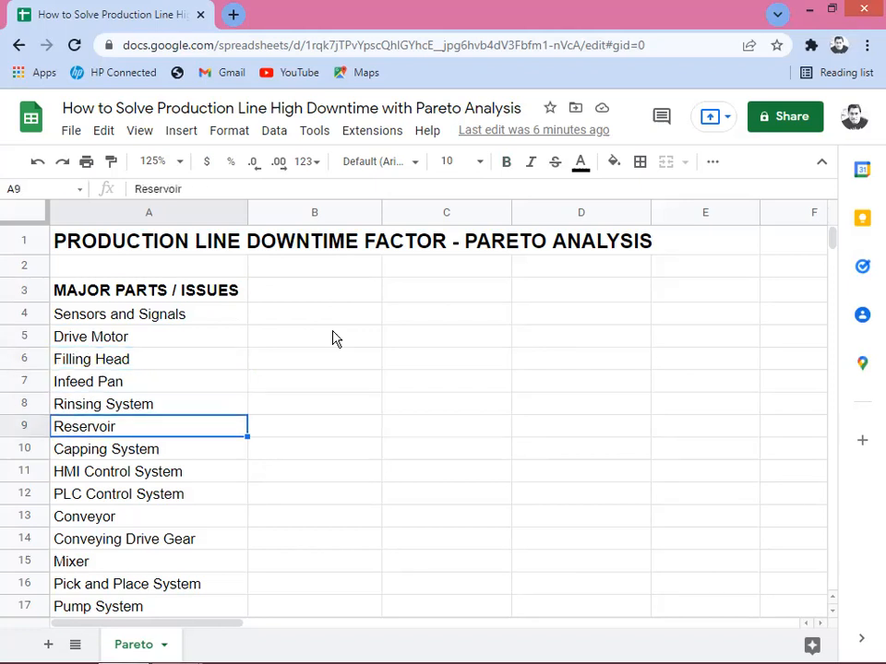
pyautogui.press('Down')
pyautogui.press('Down')
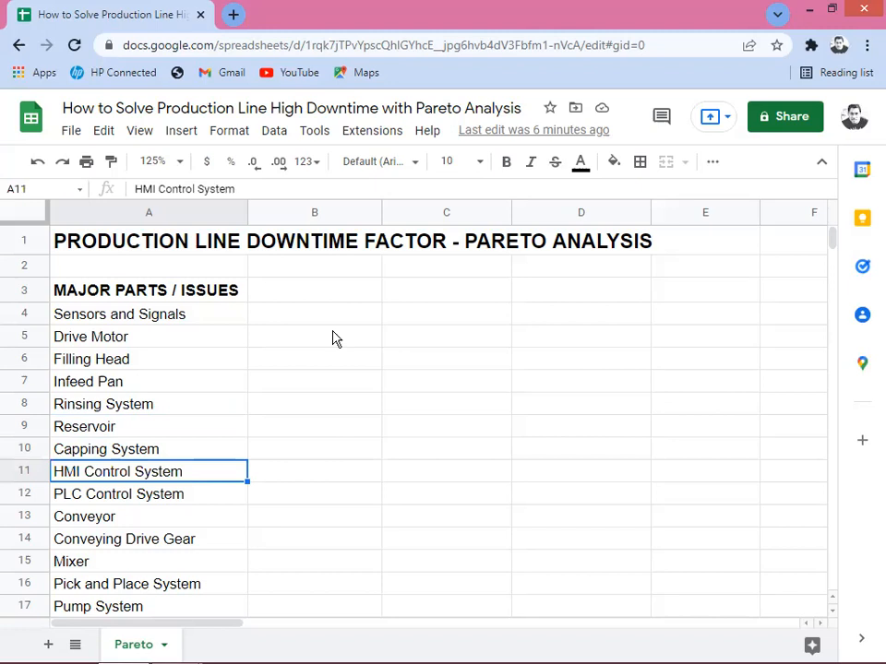
pyautogui.press('Down')
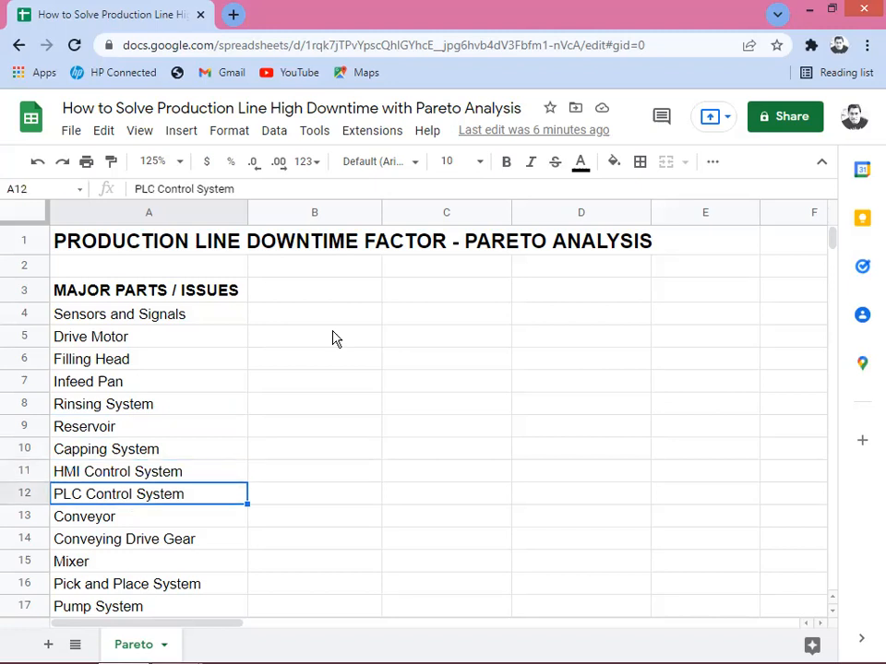
pyautogui.press('Down')
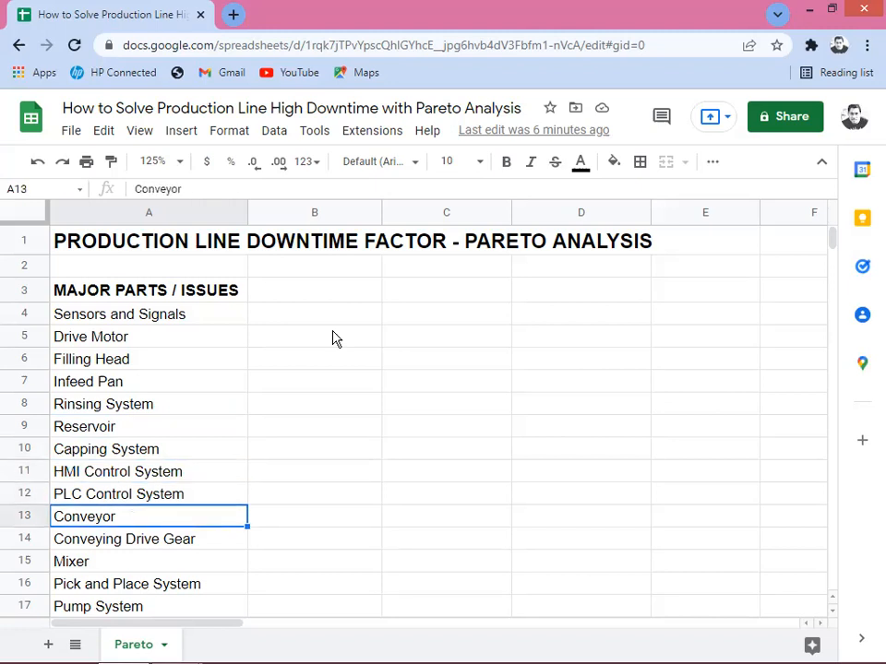
pyautogui.press('Down')
pyautogui.press('Down')
pyautogui.press('Down')
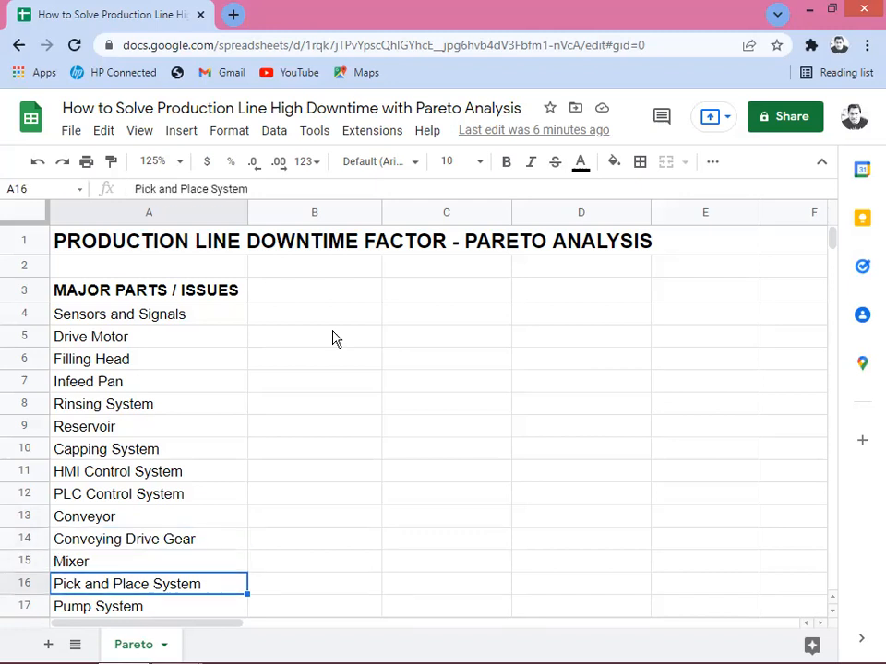
pyautogui.press('Down')
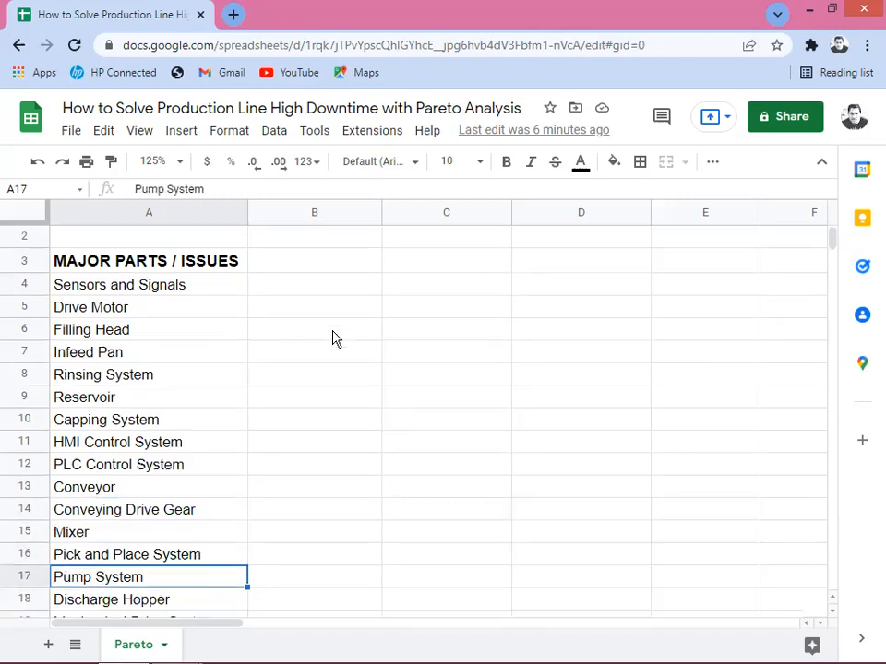
pyautogui.press('Down')
pyautogui.press('Down')
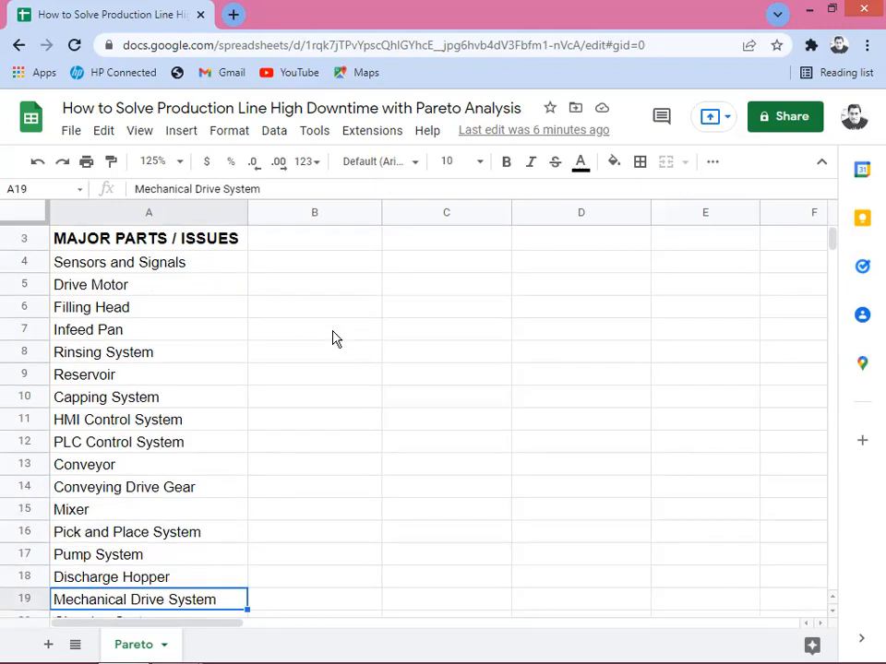
pyautogui.press('Down')
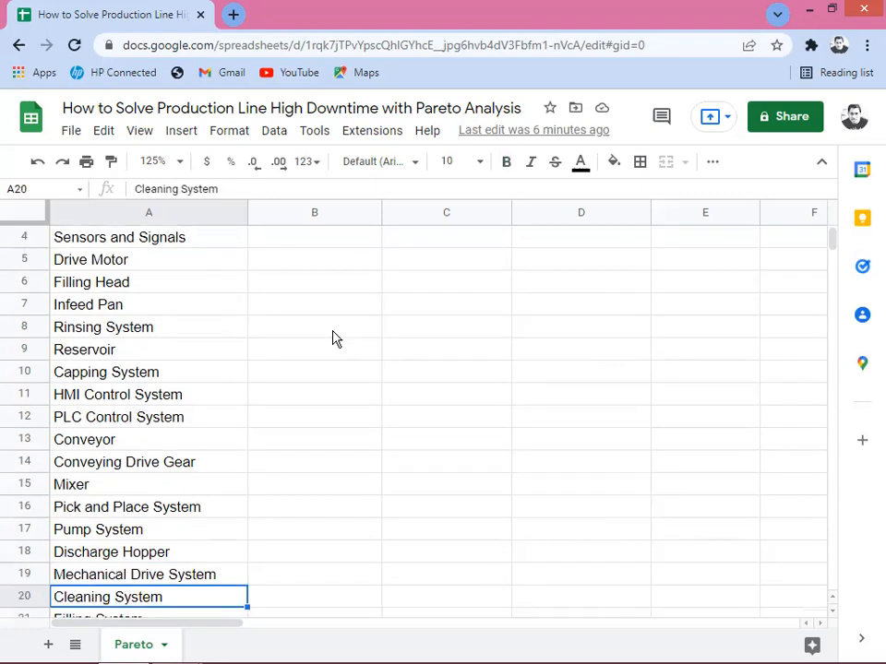
pyautogui.press('Down')
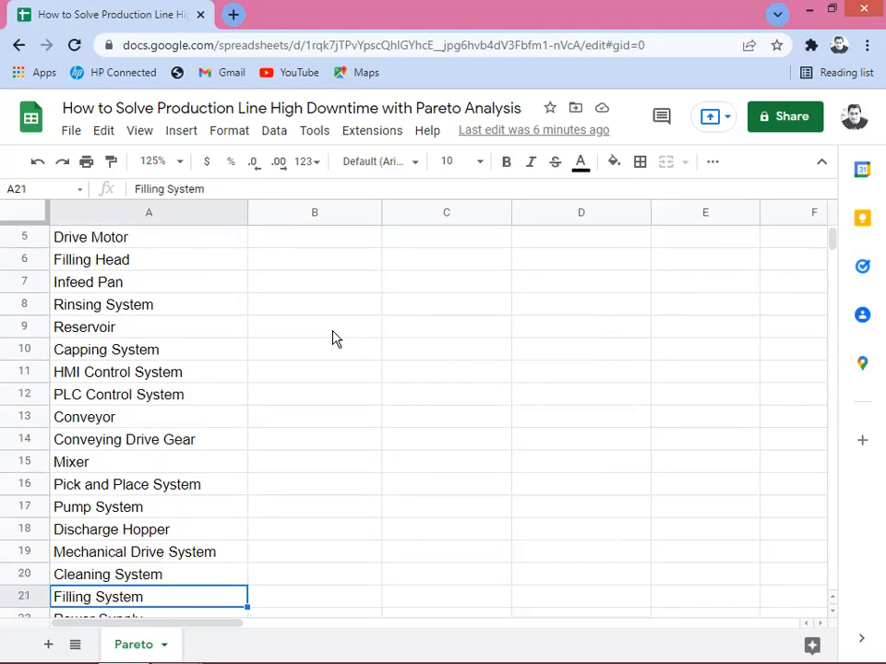
pyautogui.press('Down')
pyautogui.press('Down')
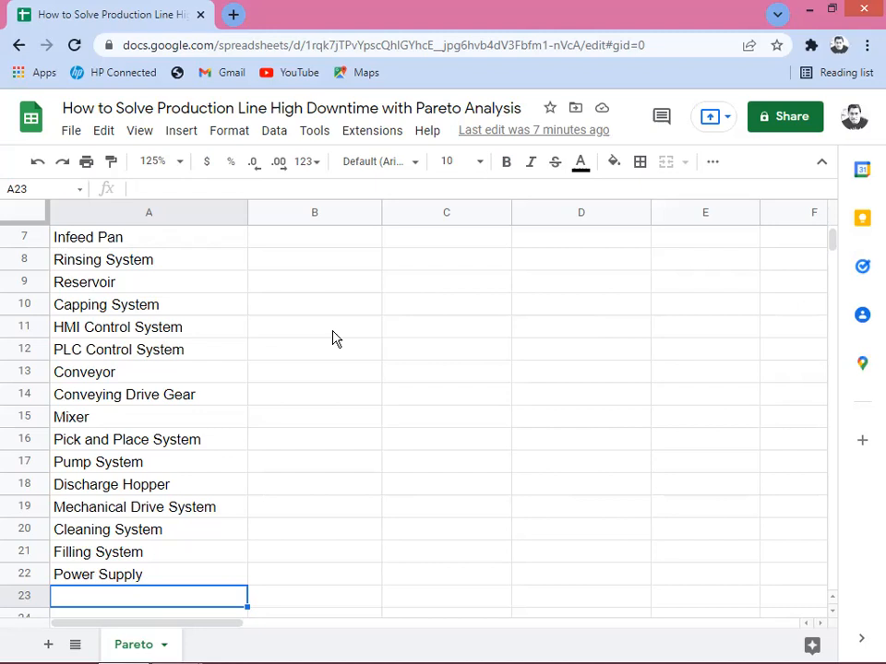
pyautogui.press('Up')
pyautogui.press('Up')
pyautogui.press('Up')
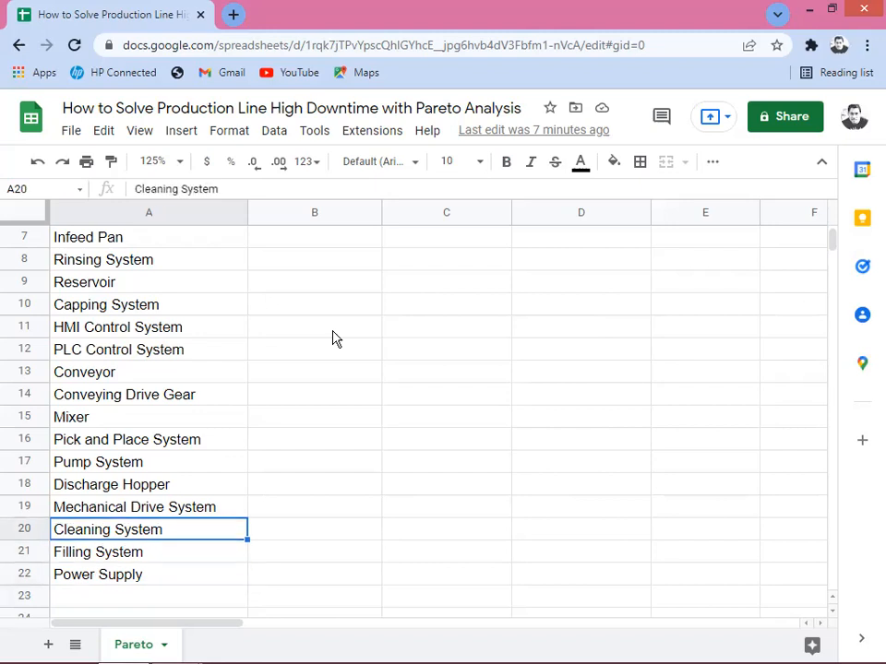
pyautogui.press('Up')
pyautogui.press('Up')
pyautogui.press('Up')
pyautogui.press('Up')
pyautogui.press('Down')
pyautogui.press('Down')
pyautogui.press('Down')
pyautogui.press('Up')
pyautogui.press('Up')
pyautogui.press('Up')
pyautogui.press('Up')
pyautogui.press('Up')
pyautogui.press('Up')
pyautogui.press('Up')
pyautogui.press('Up')
pyautogui.press('Up')
pyautogui.press('Up')
pyautogui.press('Up')
pyautogui.press('Up')
pyautogui.press('Up')
pyautogui.press('Up')
pyautogui.press('Up')
pyautogui.press('Up')
pyautogui.press('Up')
pyautogui.press('Up')
pyautogui.press('Down')
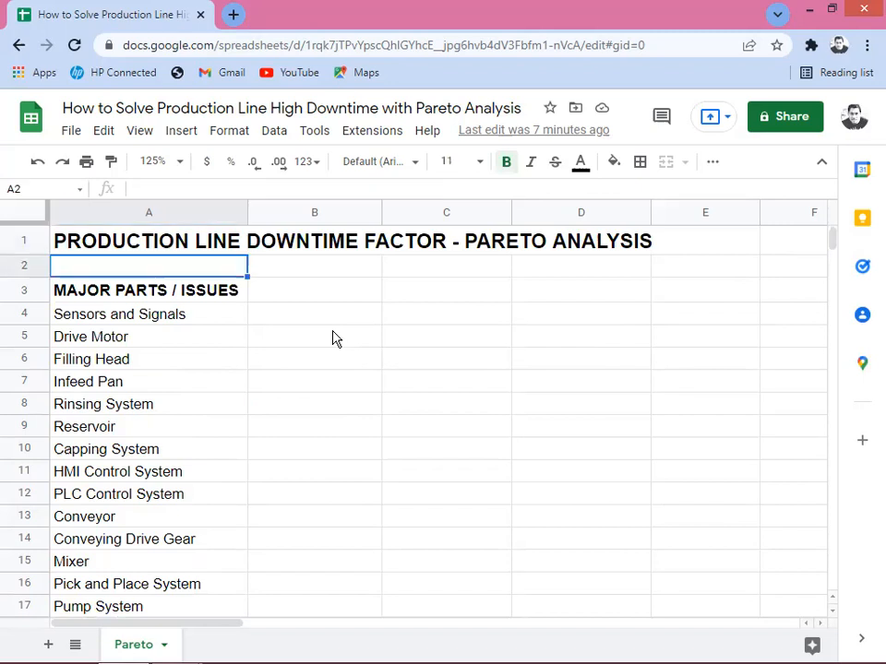
pyautogui.press('Down')
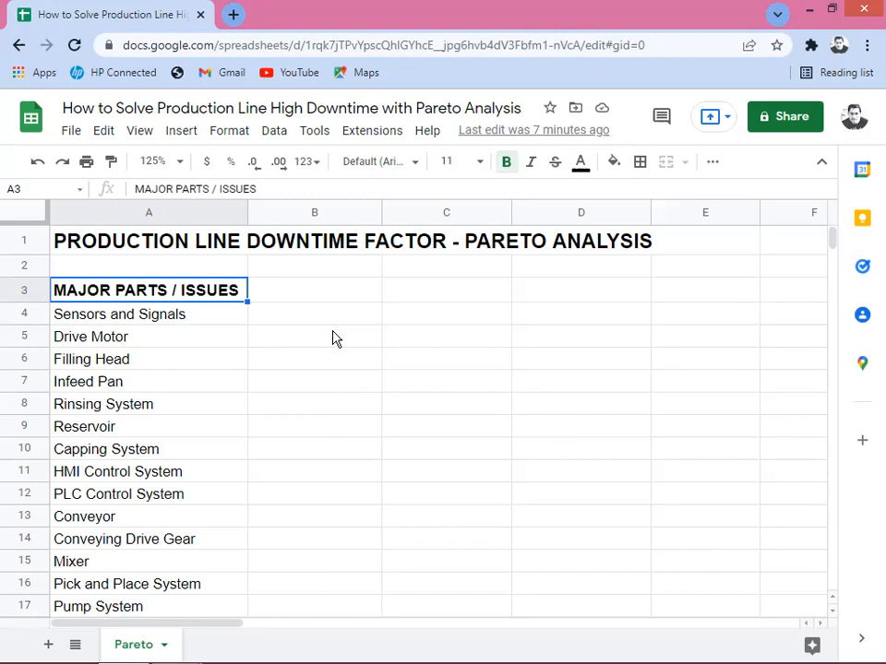
pyautogui.press('Right')
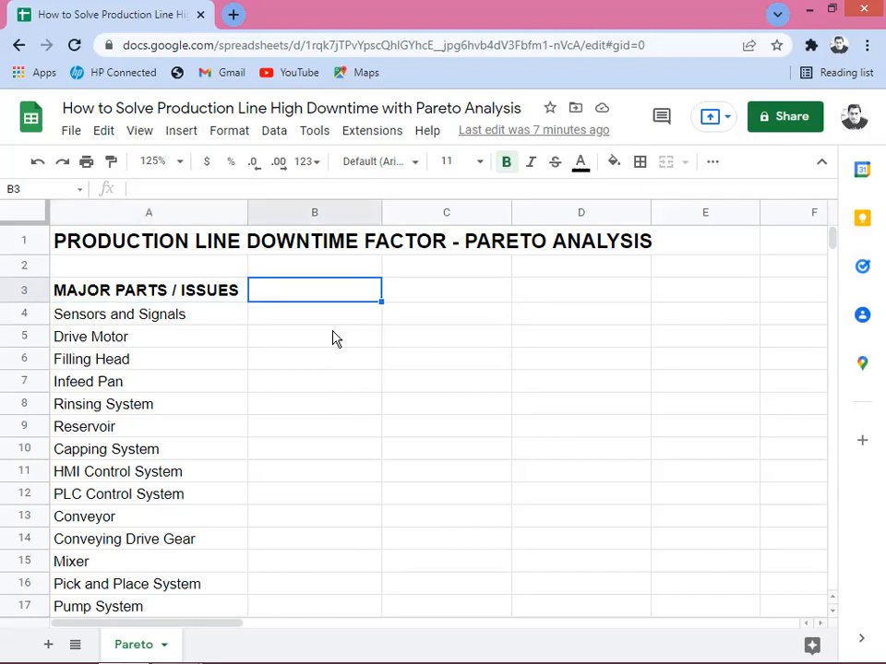
pyautogui.write('frequency')
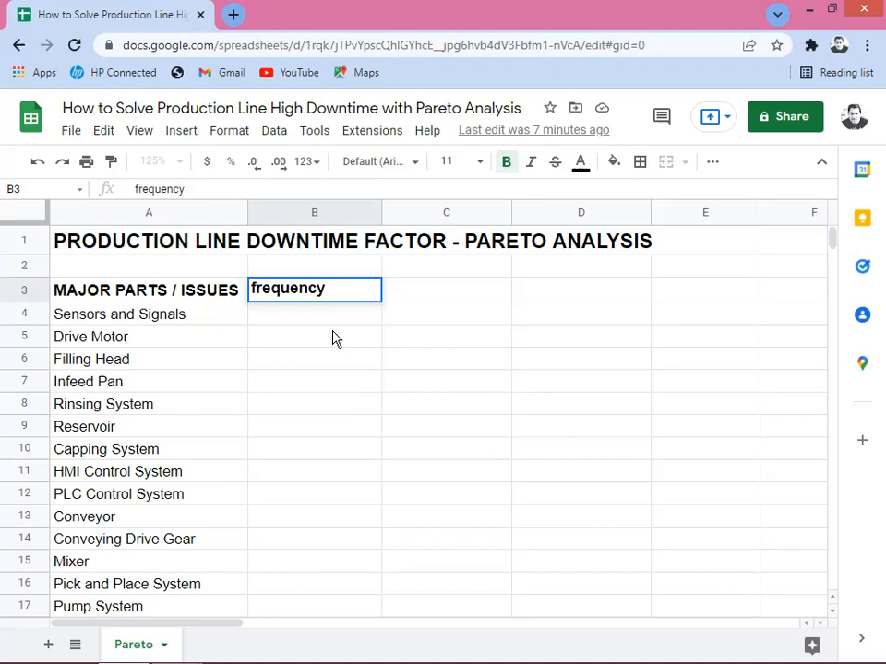
pyautogui.press('BackSpace')
pyautogui.press('BackSpace')
pyautogui.press('BackSpace')
pyautogui.press('BackSpace')
pyautogui.press('BackSpace')
pyautogui.press('BackSpace')
pyautogui.press('BackSpace')
pyautogui.press('BackSpace')
pyautogui.press('BackSpace')
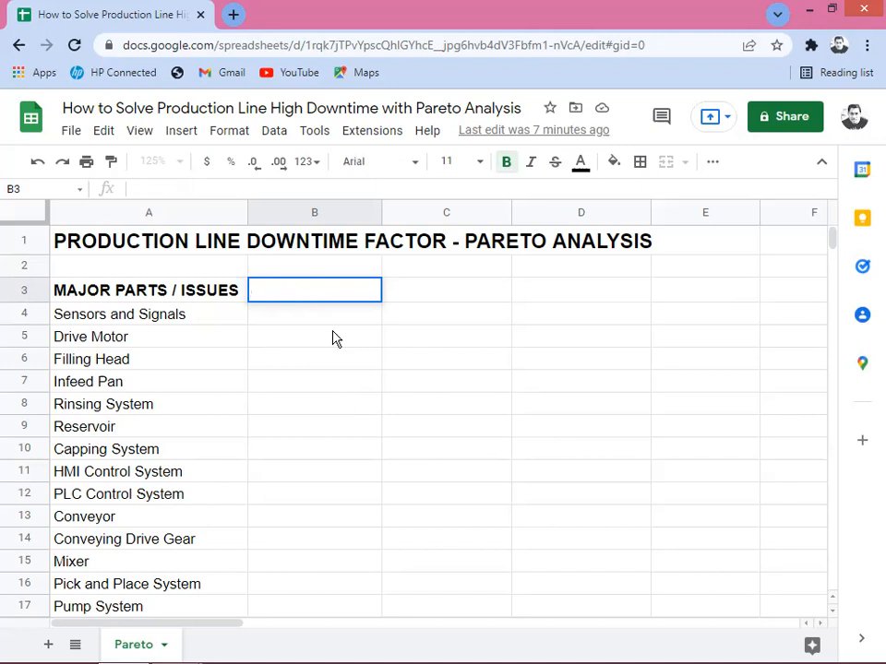
# Enter the column heading FREQUENCY in cell B3.
pyautogui.write('FREQ')
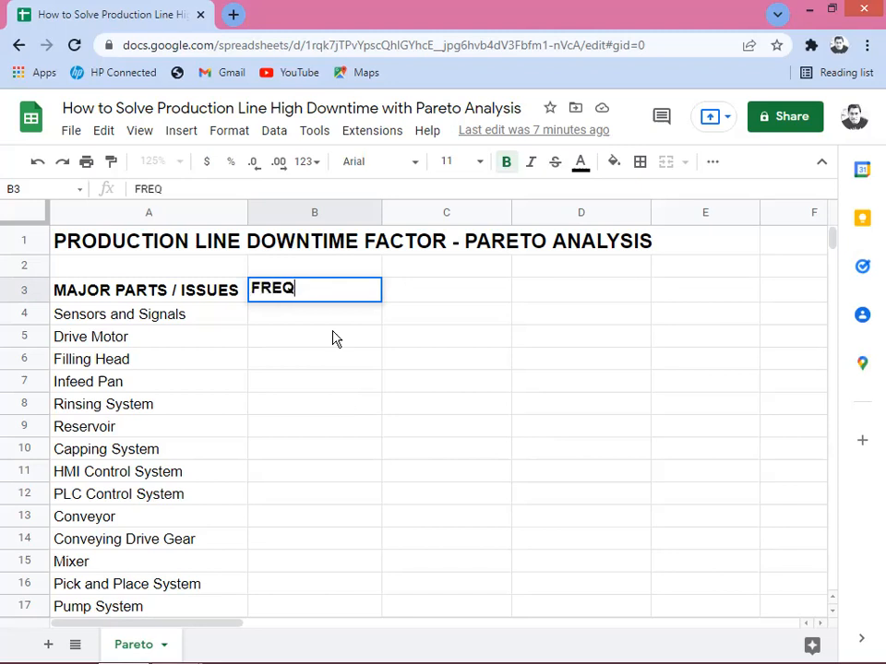
pyautogui.write('UENCY')
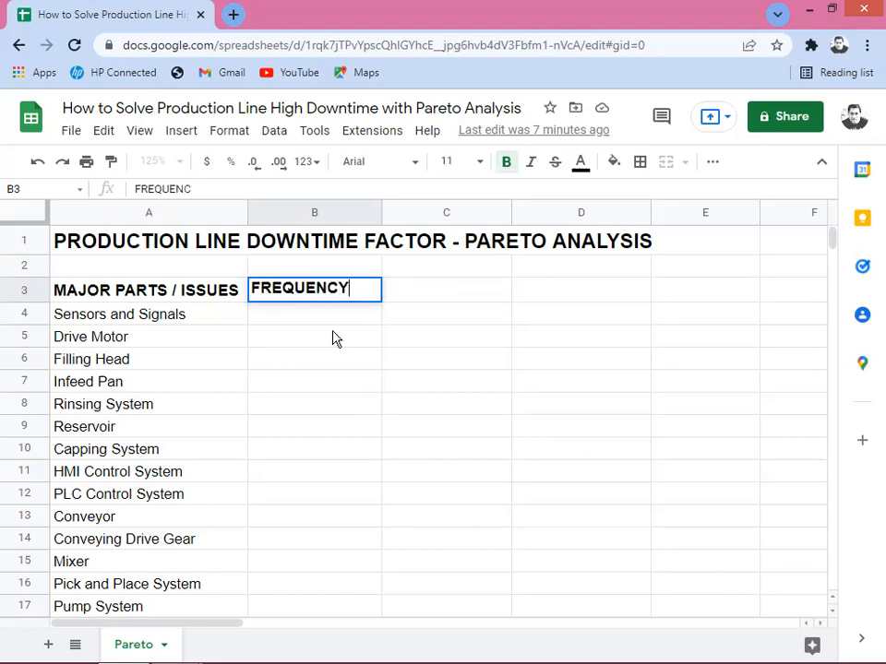
pyautogui.press('Return')
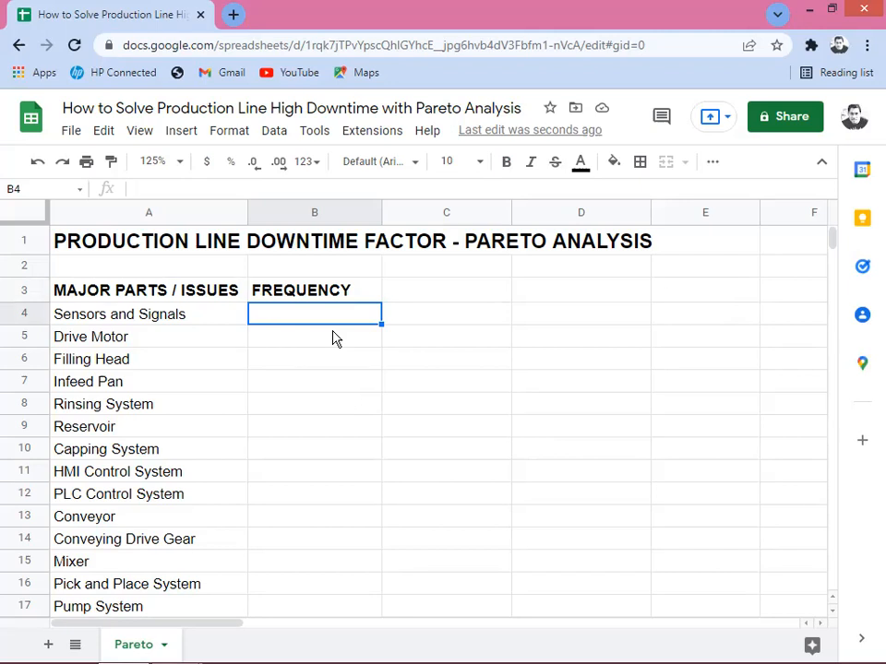
# Enter =RANDBETWEEN(5,20) in cell B4 for Sensors and Signals, and fill the formula down to Power Supply in B22.
pyautogui.write('=')
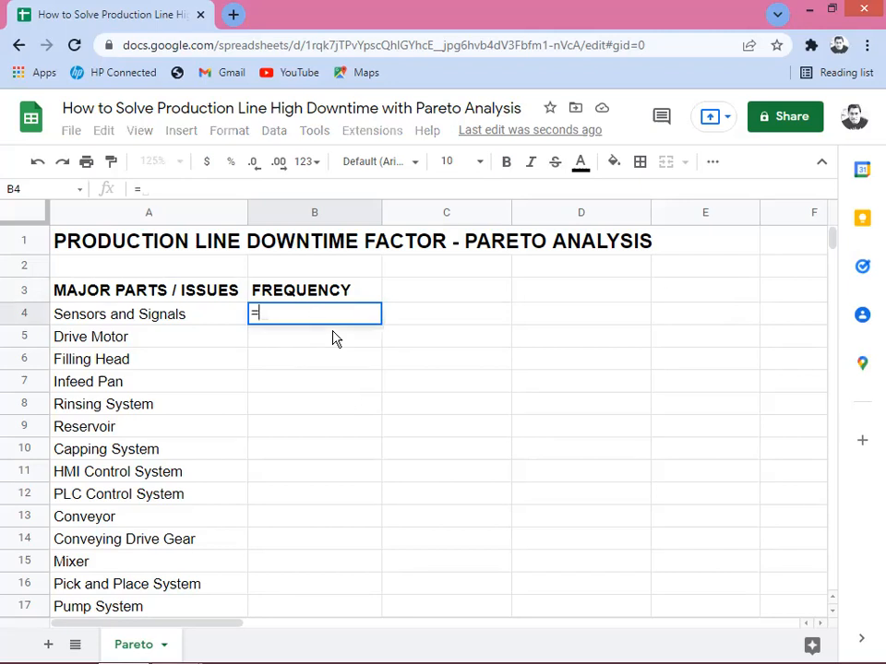
pyautogui.write('RAND')
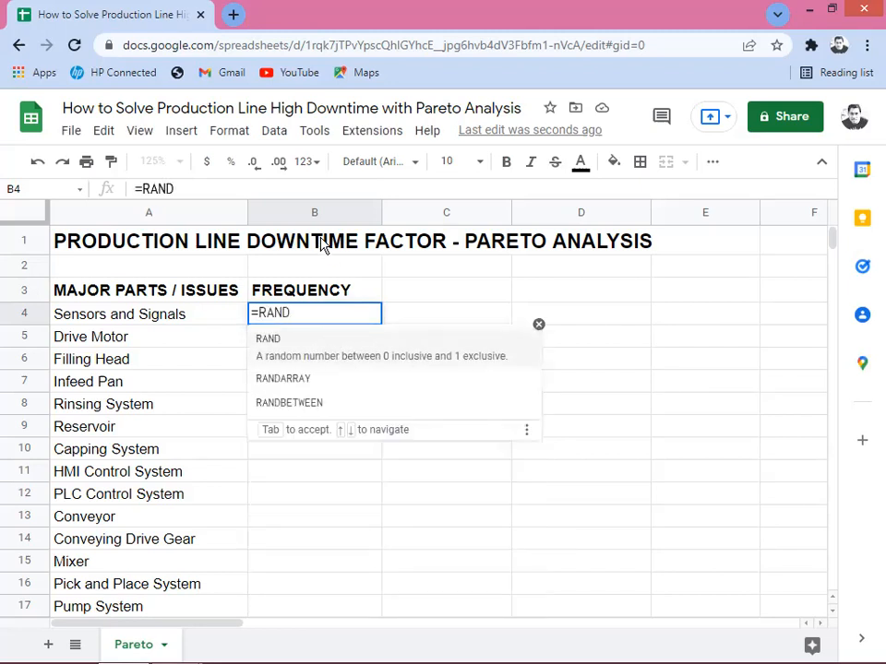
pyautogui.click(304, 389)
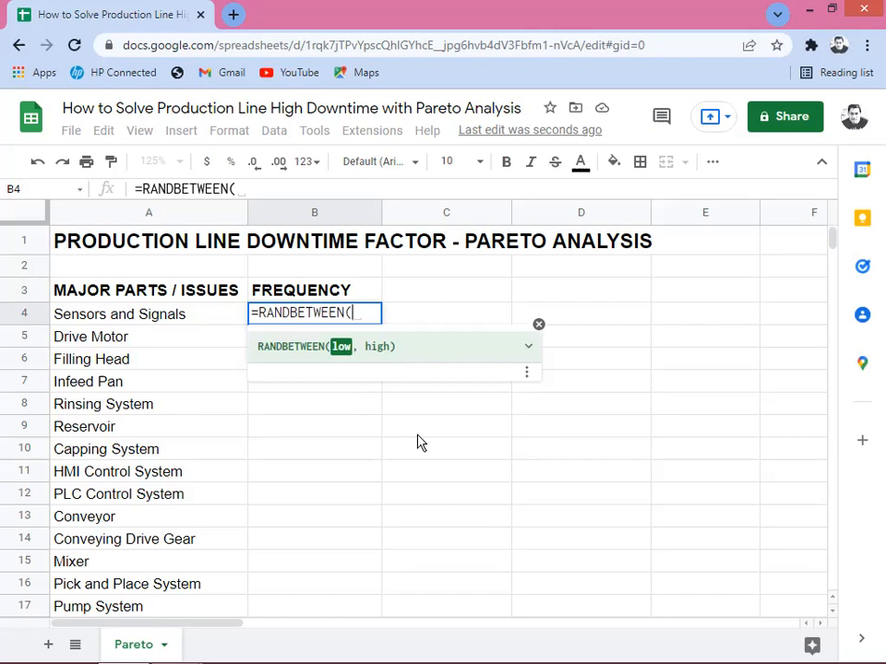
pyautogui.write('5')
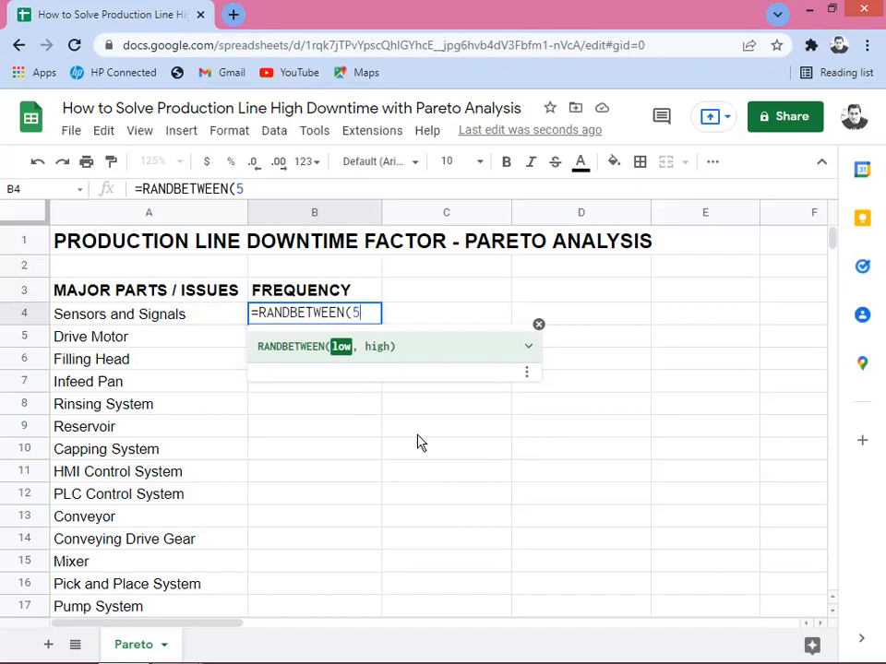
pyautogui.write(', ')
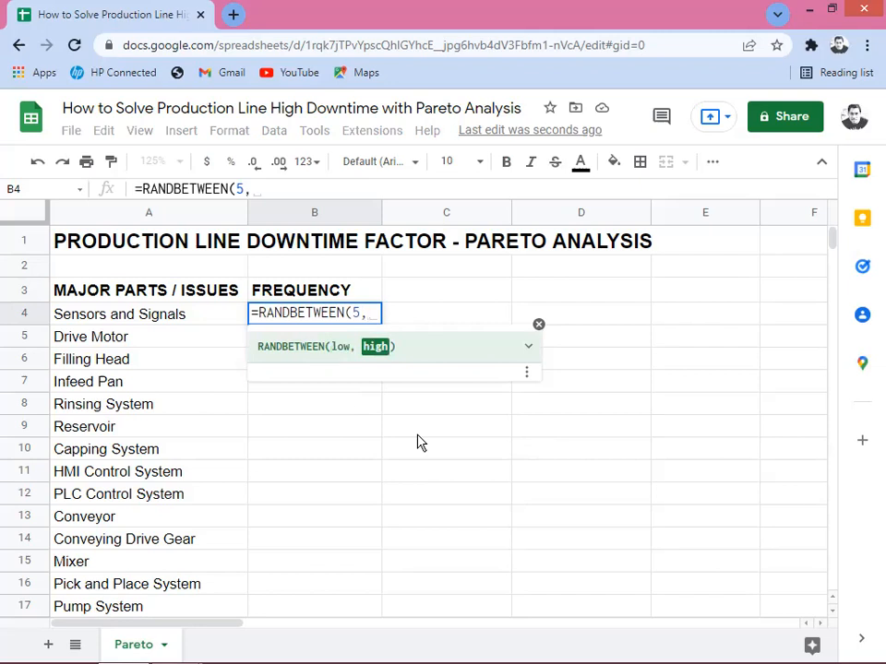
pyautogui.write('20')
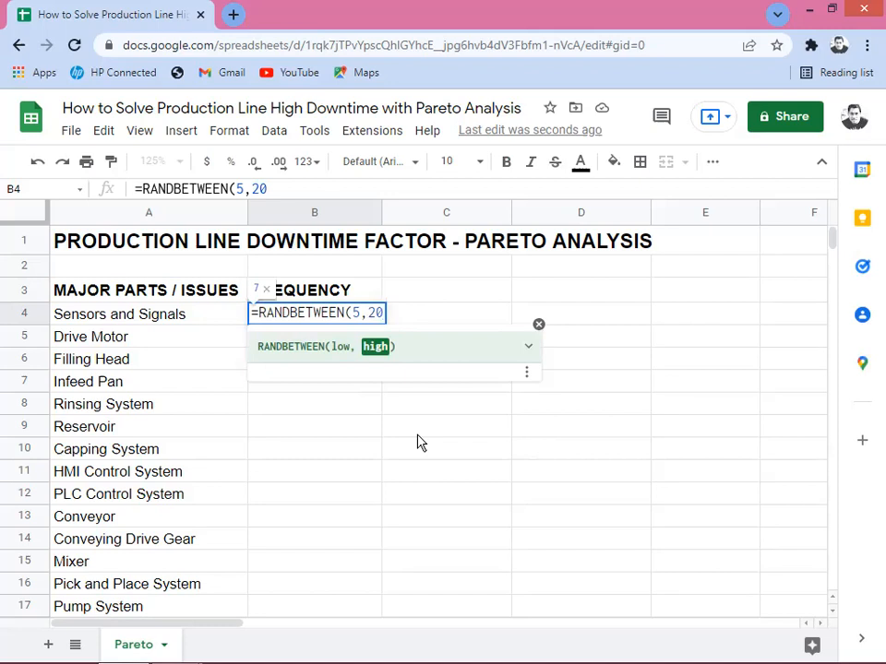
pyautogui.write(')')
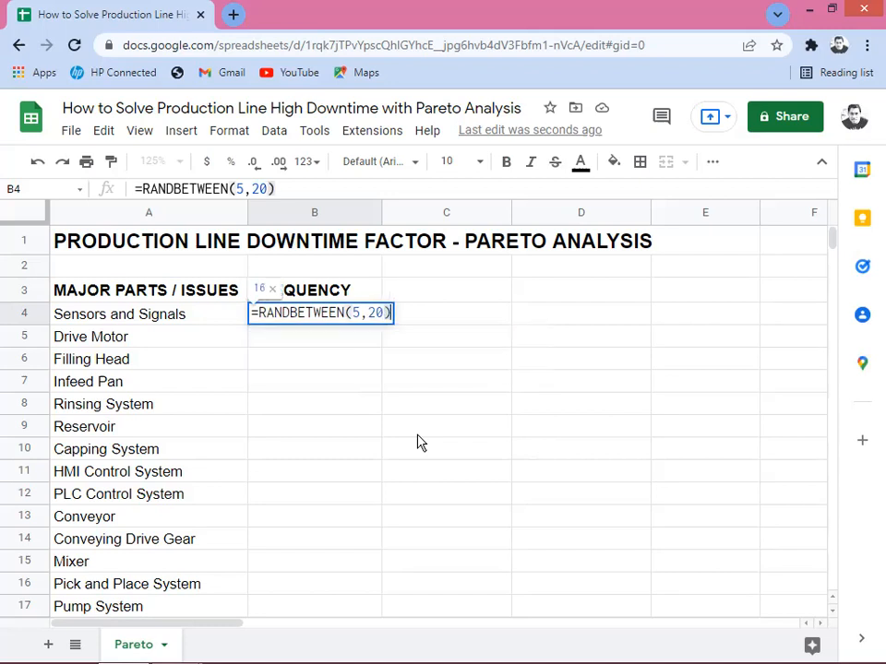
pyautogui.press('Return')
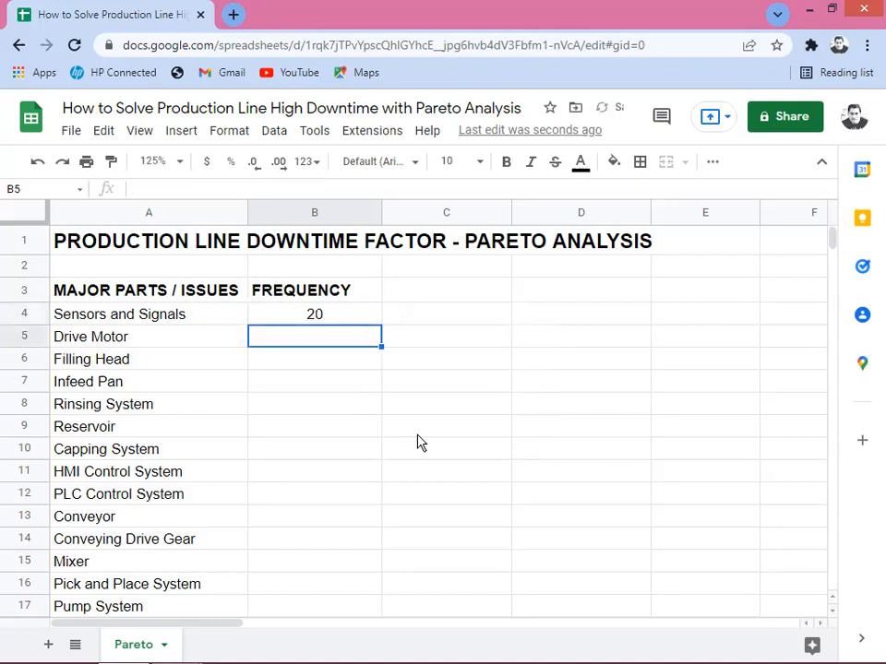
pyautogui.click(329, 321)
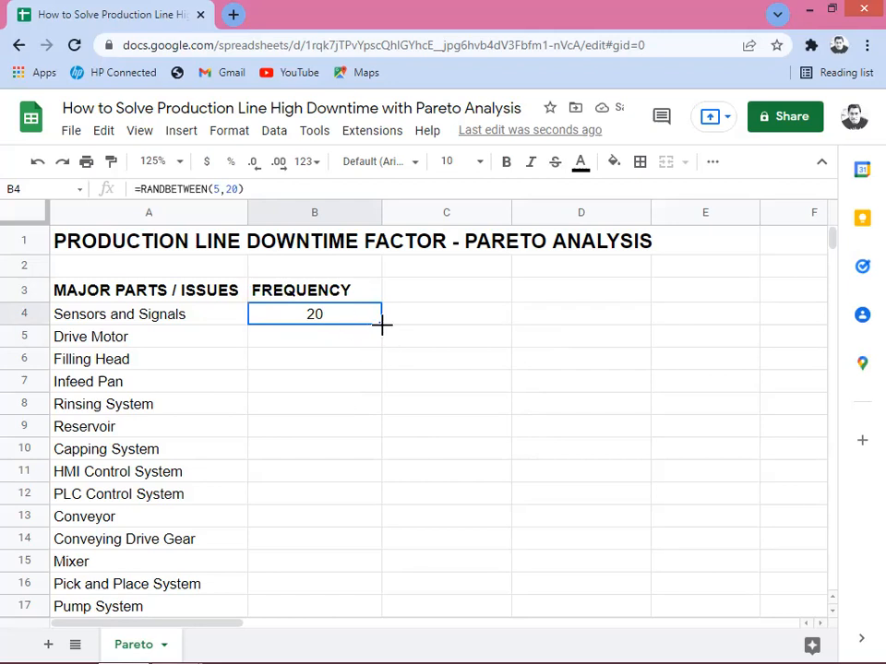
pyautogui.doubleClick(381, 323)
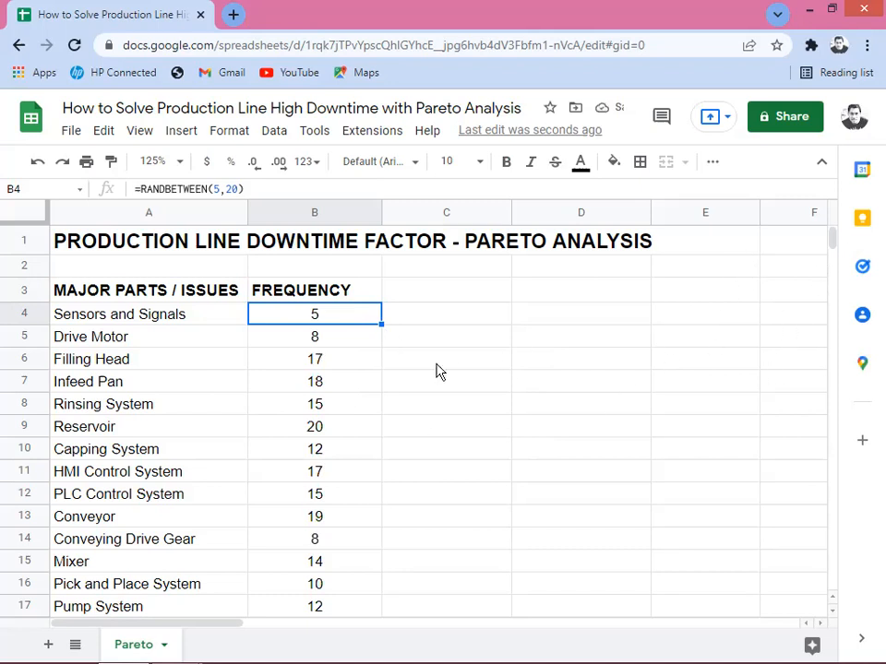
# Examine the generated FREQUENCY values against the parts in column A, down to the last rows of the list.
pyautogui.click(316, 406)
pyautogui.press('Down')
pyautogui.press('Down')
pyautogui.press('Down')
pyautogui.press('Down')
pyautogui.press('Down')
pyautogui.press('Down')
pyautogui.press('Down')
pyautogui.press('Down')
pyautogui.press('Down')
pyautogui.press('Down')
pyautogui.press('Down')
pyautogui.press('Down')
pyautogui.press('Down')
pyautogui.press('Down')
pyautogui.press('Down')
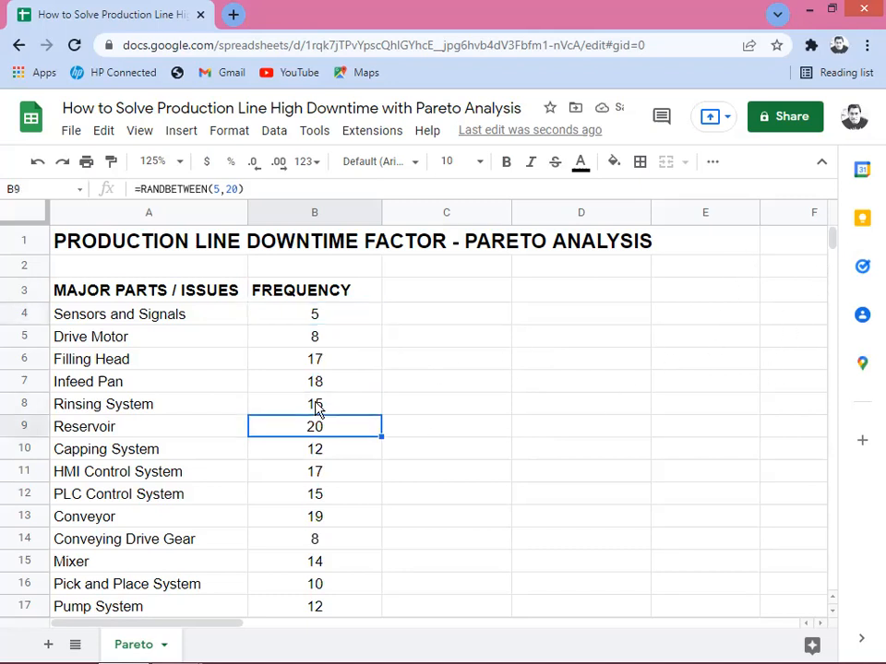
pyautogui.press('Down')
pyautogui.press('Down')
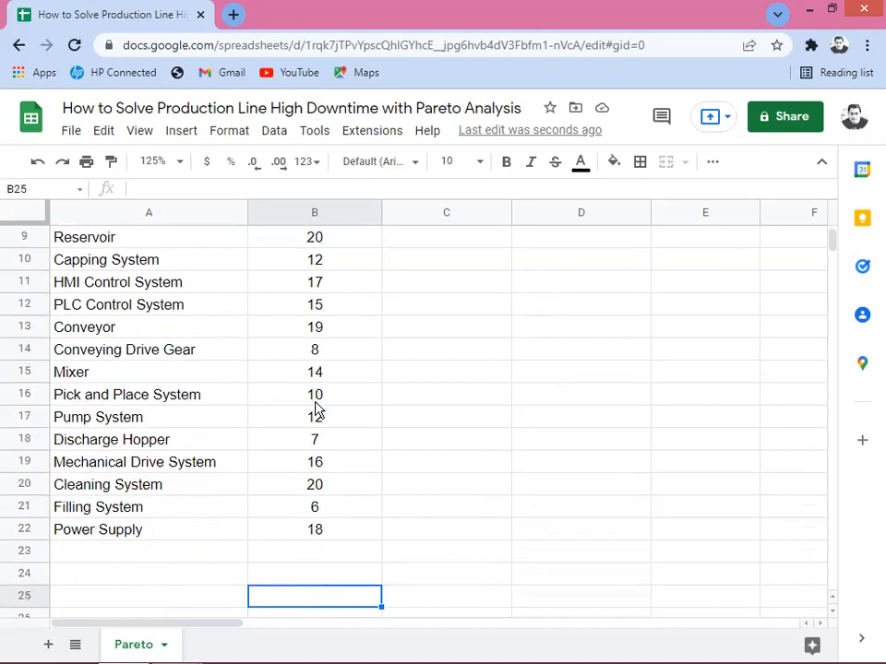
pyautogui.press('Up')
pyautogui.press('Up')
pyautogui.press('Up')
pyautogui.press('Left')
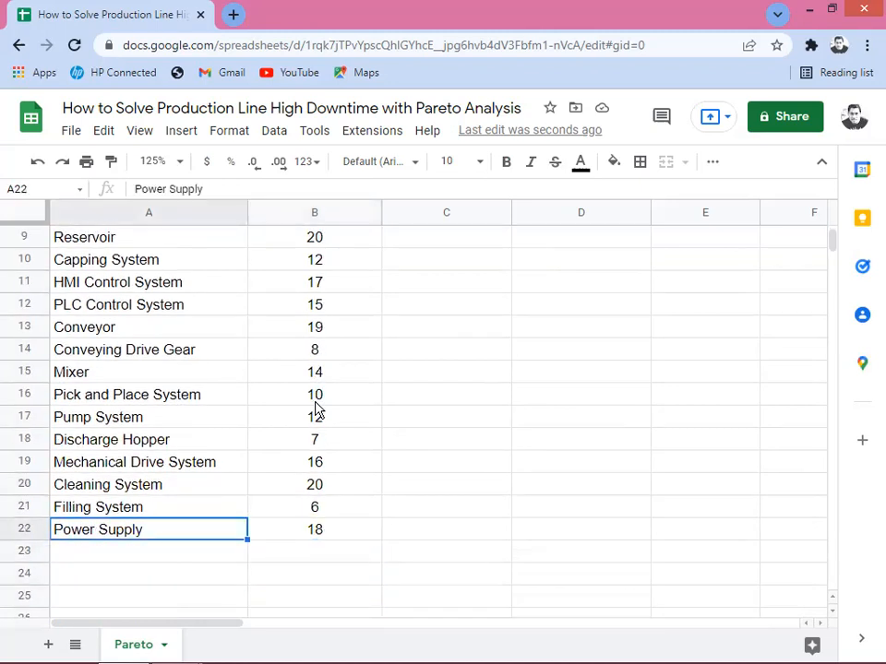
pyautogui.press('Right')
pyautogui.press('Right')
pyautogui.press('Left')
pyautogui.press('Up')
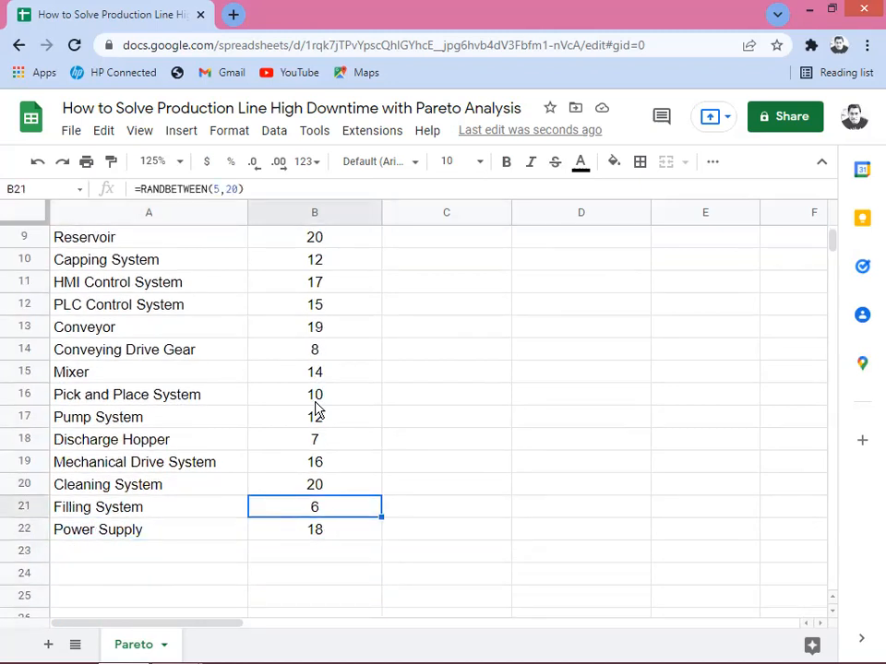
# Examine the FREQUENCY values in the last rows from Pump System to Power Supply, and return to the empty cell B23.
pyautogui.press('Up')
pyautogui.press('Up')
pyautogui.press('Down')
pyautogui.press('Down')
pyautogui.press('Down')
pyautogui.press('Down')
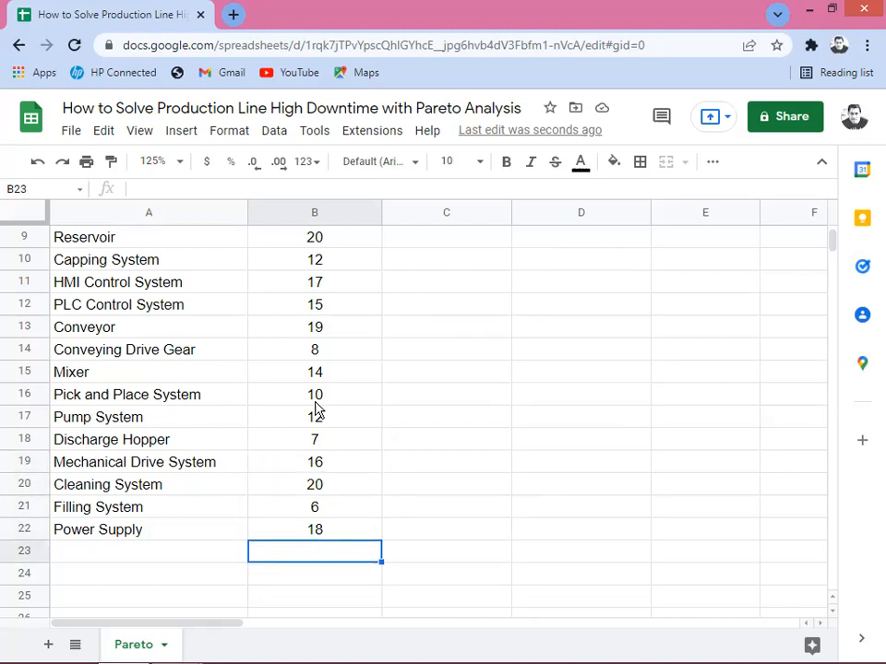
pyautogui.press('Up')
pyautogui.press('Up')
pyautogui.press('Up')
pyautogui.press('Up')
pyautogui.press('Up')
pyautogui.press('Up')
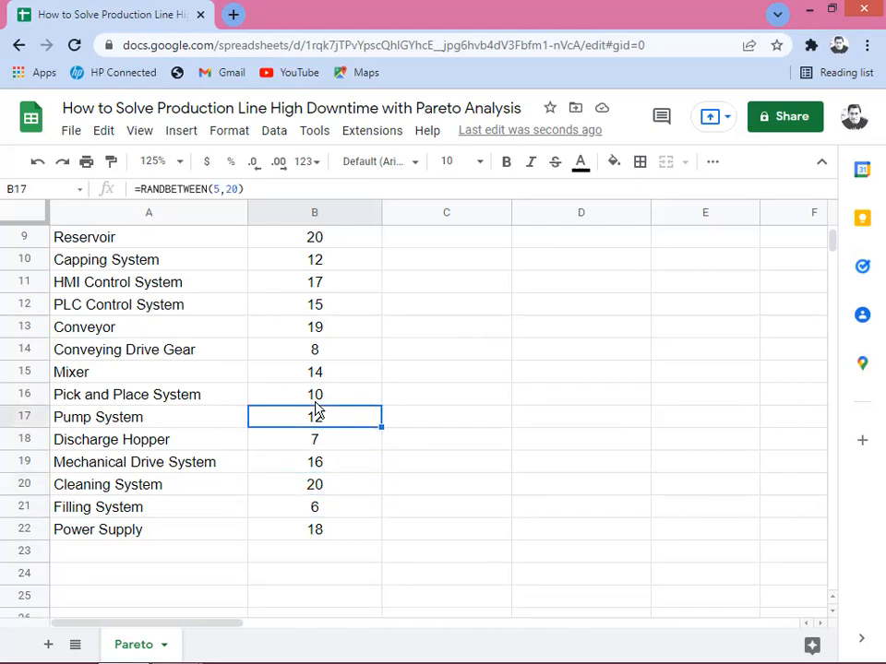
pyautogui.press('Down')
pyautogui.press('Down')
pyautogui.press('Down')
pyautogui.press('Down')
pyautogui.press('Down')
pyautogui.press('Down')
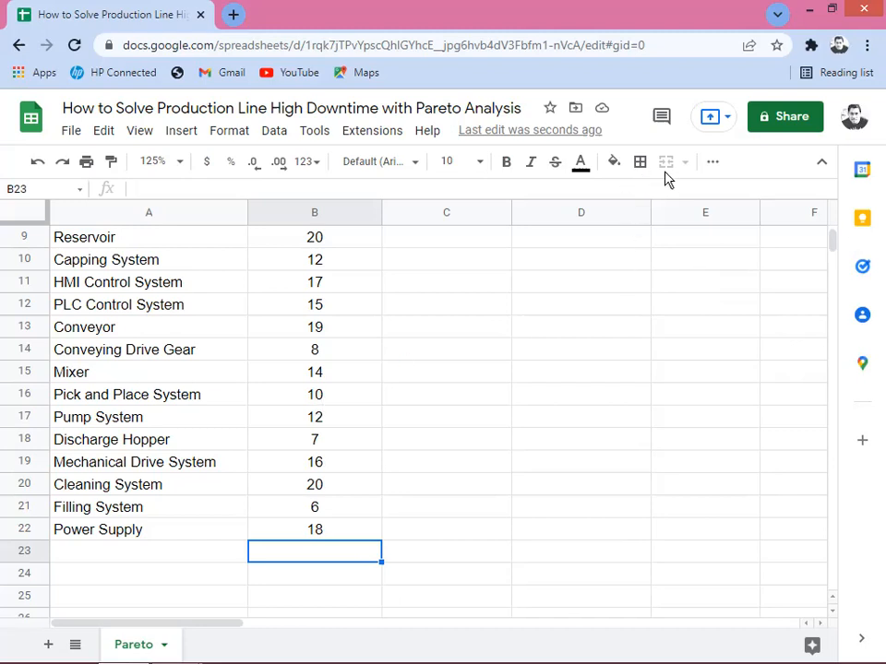
# Total the FREQUENCY values from Sensors and Signals to Power Supply with =SUM(B4:B22) in cell B23.
pyautogui.click(710, 166)
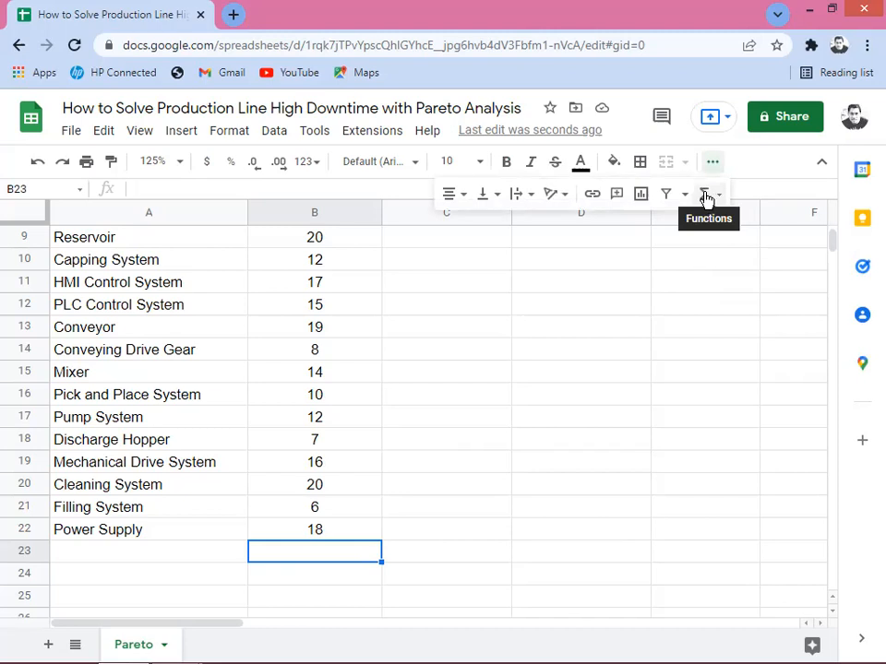
pyautogui.click(706, 198)
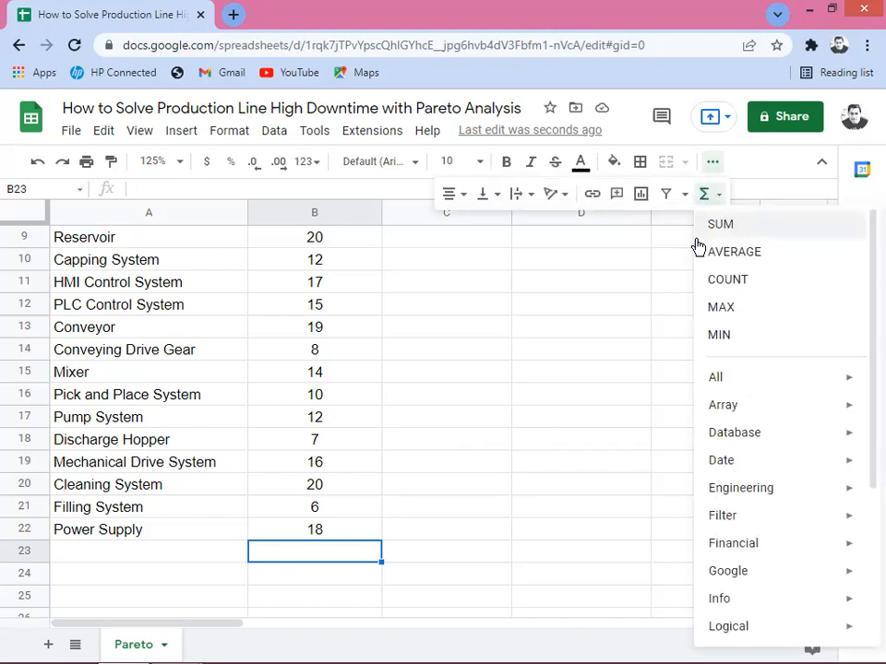
pyautogui.click(357, 334)
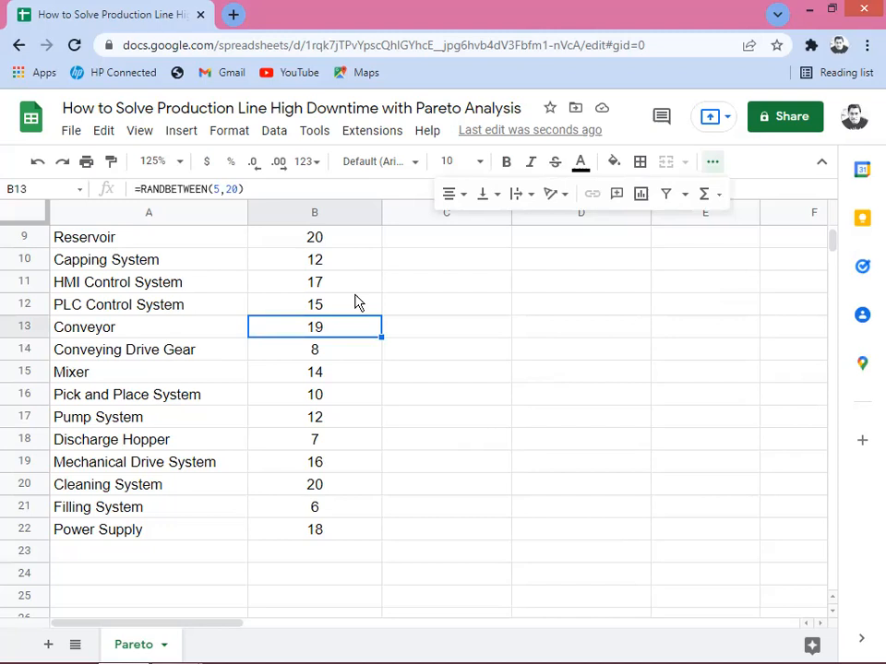
pyautogui.scroll(4, 356, 302)
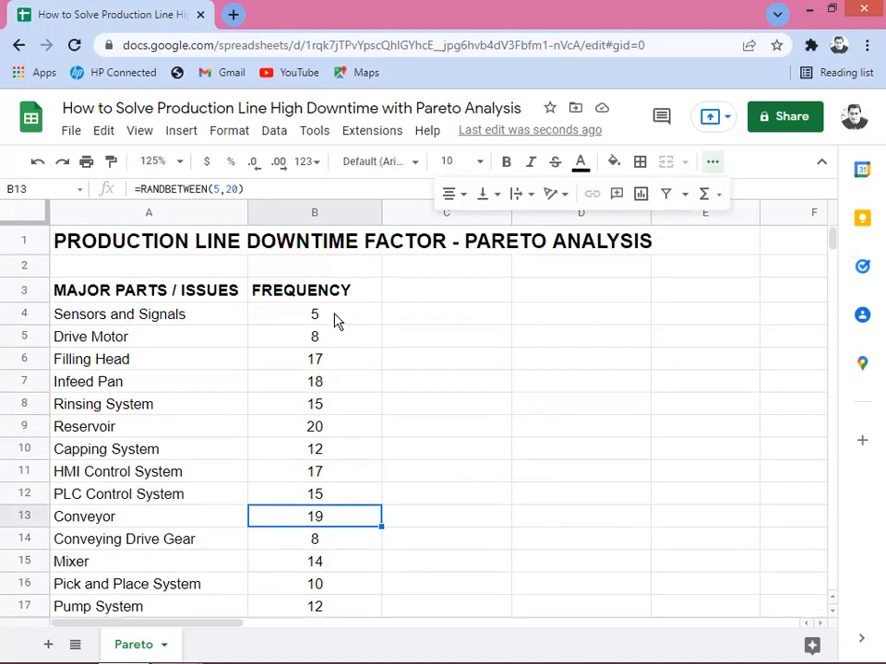
pyautogui.click(336, 320)
pyautogui.hotkey('shift', 'Down')
pyautogui.hotkey('shift', 'Down')
pyautogui.hotkey('shift', 'Down')
pyautogui.hotkey('shift', 'Down')
pyautogui.hotkey('shift', 'Down')
pyautogui.hotkey('shift', 'Down')
pyautogui.hotkey('shift', 'Down')
pyautogui.hotkey('shift', 'Down')
pyautogui.hotkey('shift', 'Down')
pyautogui.hotkey('shift', 'Down')
pyautogui.hotkey('shift', 'Down')
pyautogui.hotkey('shift', 'Down')
pyautogui.hotkey('shift', 'Down')
pyautogui.hotkey('shift', 'Down')
pyautogui.hotkey('shift', 'Down')
pyautogui.hotkey('shift', 'Down')
pyautogui.hotkey('shift', 'Down')
pyautogui.hotkey('shift', 'Down')
pyautogui.hotkey('shift', 'Down')
pyautogui.hotkey('shift', 'Down')
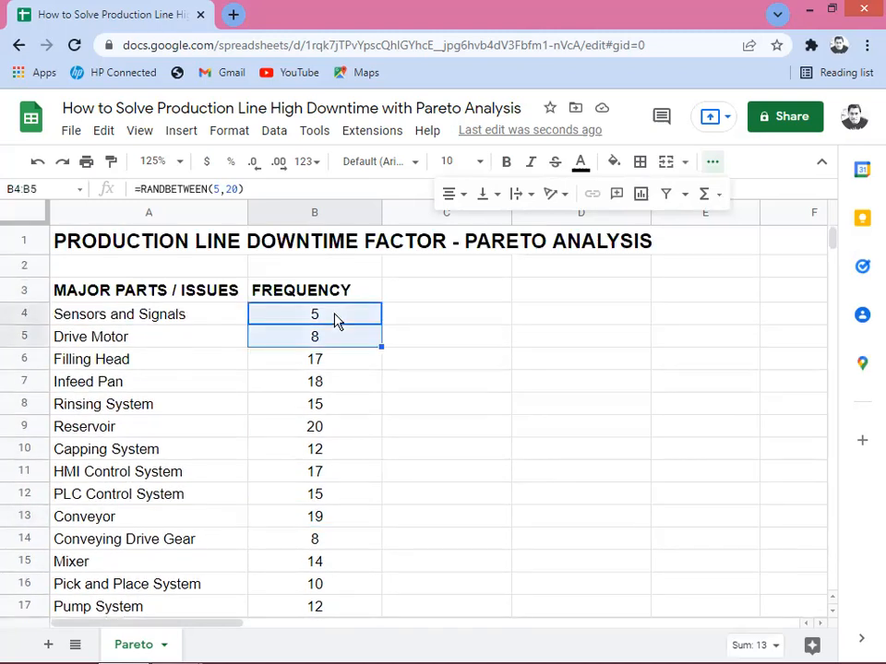
pyautogui.hotkey('shift', 'Up')
pyautogui.hotkey('shift', 'Up')
pyautogui.hotkey('shift', 'Up')
pyautogui.hotkey('shift', 'Up')
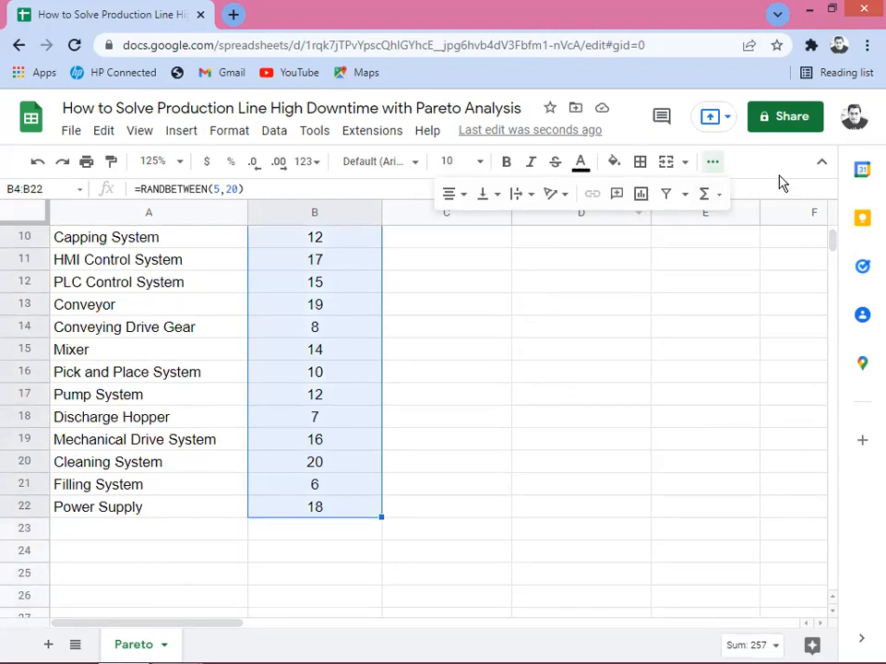
pyautogui.click(709, 196)
pyautogui.click(720, 224)
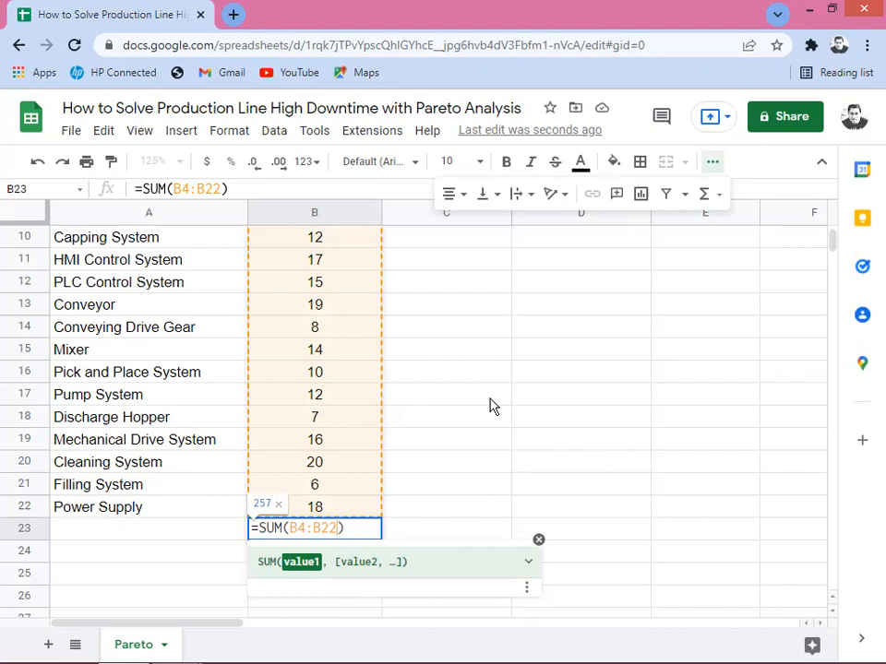
pyautogui.press('Return')
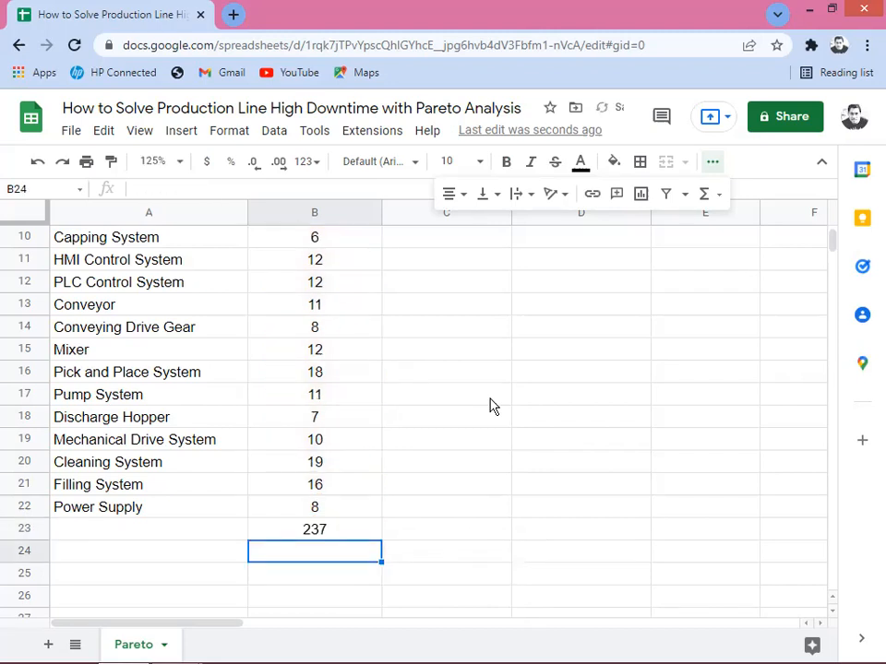
# Replace the random formulas in B4:B22 with fixed numbers by copying the range and pasting it over itself as values only.
pyautogui.click(286, 354)
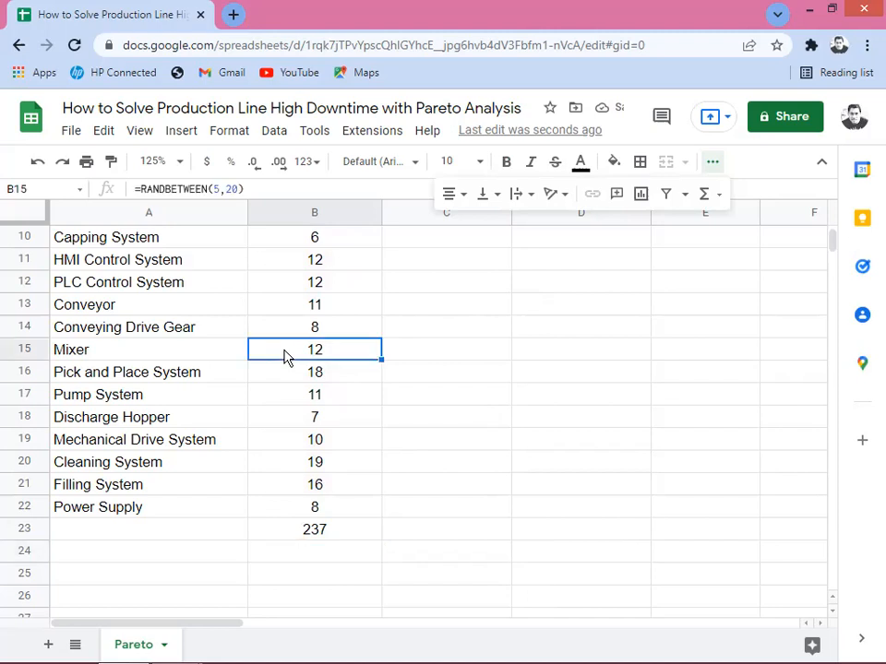
pyautogui.press('Up')
pyautogui.press('Up')
pyautogui.press('Up')
pyautogui.press('Up')
pyautogui.press('Up')
pyautogui.press('Up')
pyautogui.press('Up')
pyautogui.press('Up')
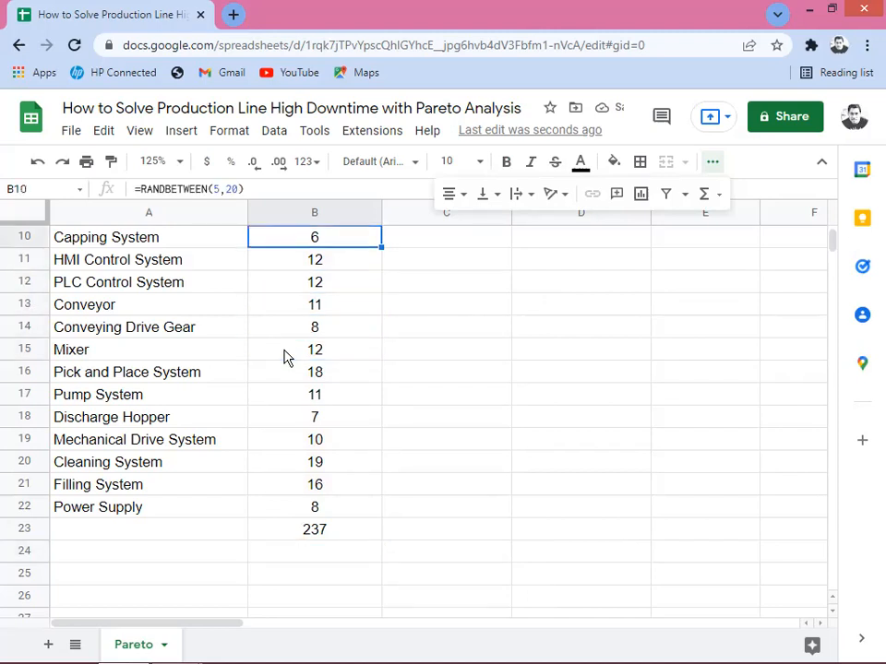
pyautogui.press('Up')
pyautogui.press('Up')
pyautogui.press('Up')
pyautogui.press('Up')
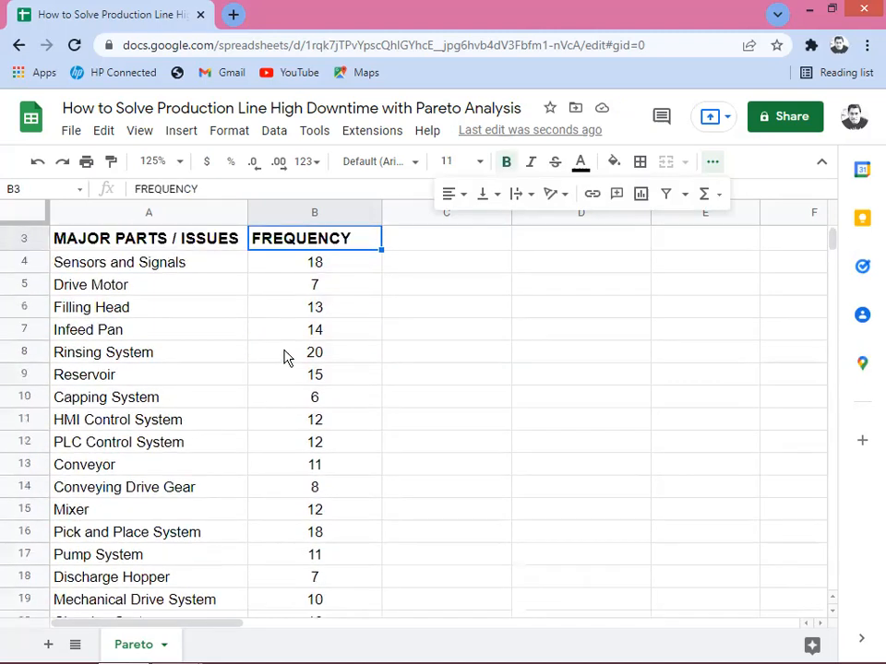
pyautogui.press('Down')
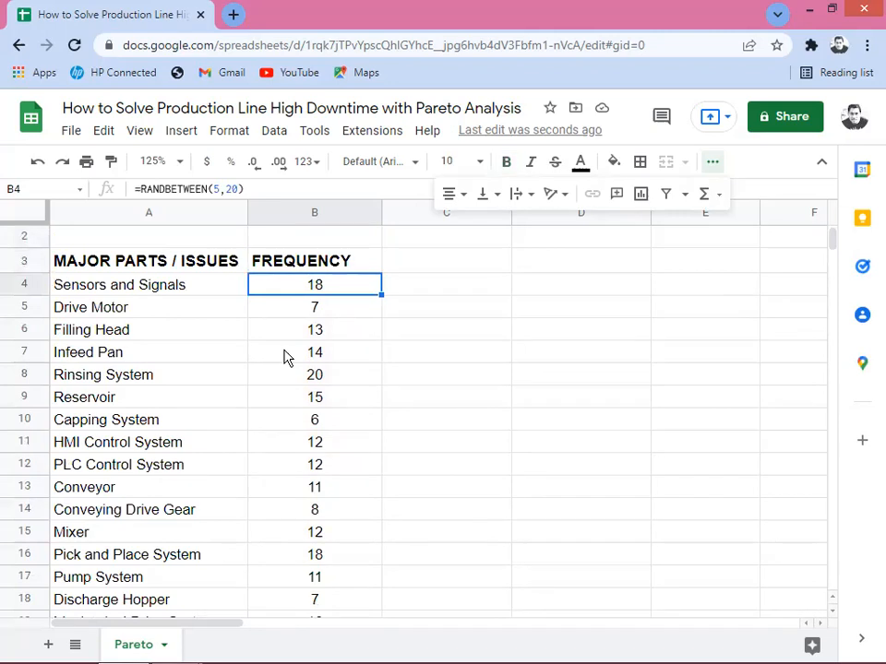
pyautogui.hotkey('shift', 'Down')
pyautogui.hotkey('shift', 'Down')
pyautogui.hotkey('shift', 'Down')
pyautogui.hotkey('shift', 'Down')
pyautogui.hotkey('shift', 'Down')
pyautogui.hotkey('shift', 'Down')
pyautogui.hotkey('shift', 'Down')
pyautogui.hotkey('shift', 'Down')
pyautogui.hotkey('shift', 'Down')
pyautogui.hotkey('shift', 'Down')
pyautogui.hotkey('shift', 'Down')
pyautogui.hotkey('shift', 'Down')
pyautogui.hotkey('shift', 'Down')
pyautogui.hotkey('shift', 'Down')
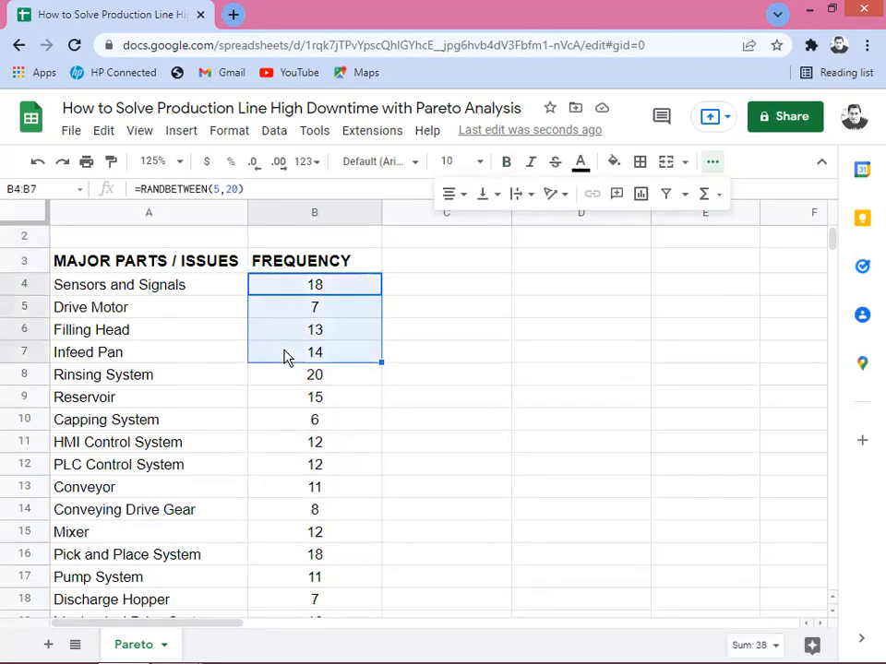
pyautogui.hotkey('shift', 'Down')
pyautogui.hotkey('shift', 'Down')
pyautogui.hotkey('shift', 'Down')
pyautogui.hotkey('shift', 'Down')
pyautogui.hotkey('shift', 'Down')
pyautogui.hotkey('shift', 'Down')
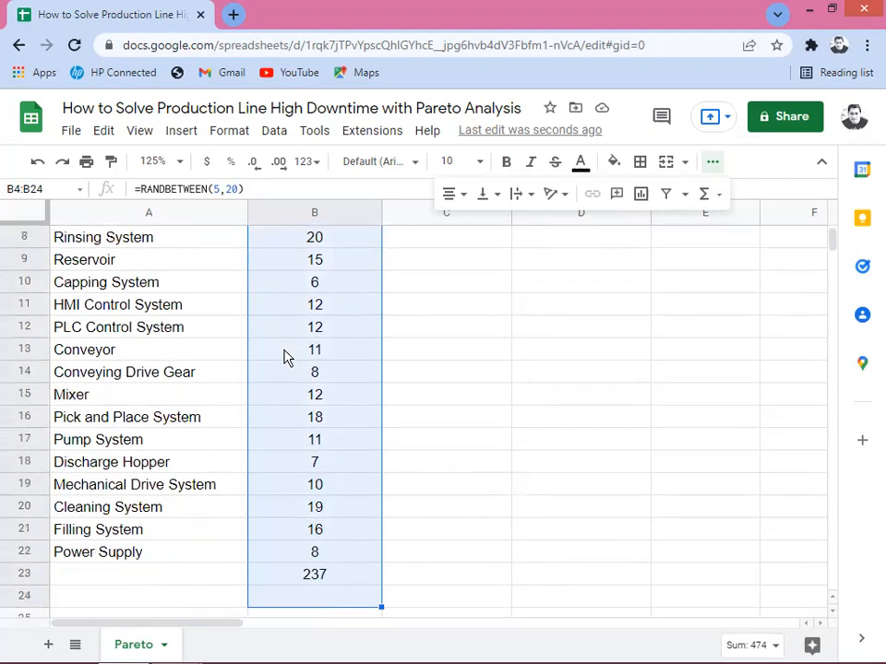
pyautogui.hotkey('shift', 'Up')
pyautogui.hotkey('shift', 'Up')
pyautogui.hotkey('shift', 'Up')
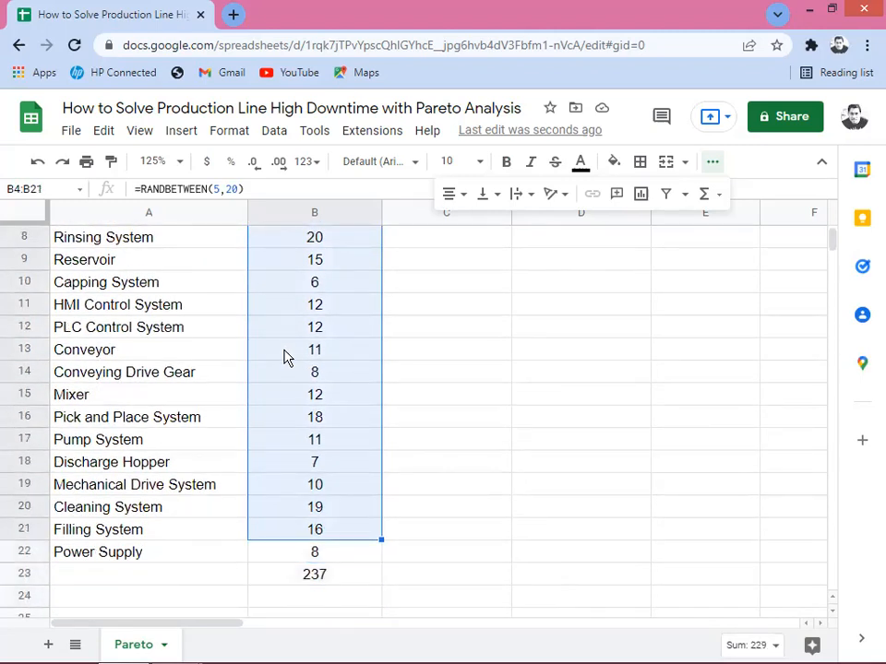
pyautogui.hotkey('shift', 'Down')
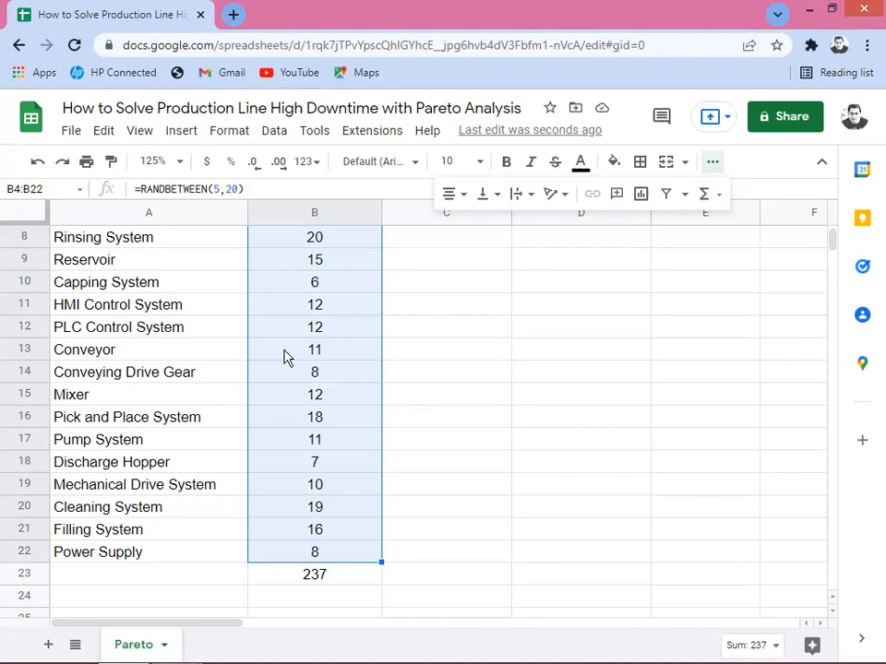
pyautogui.rightClick(306, 347)
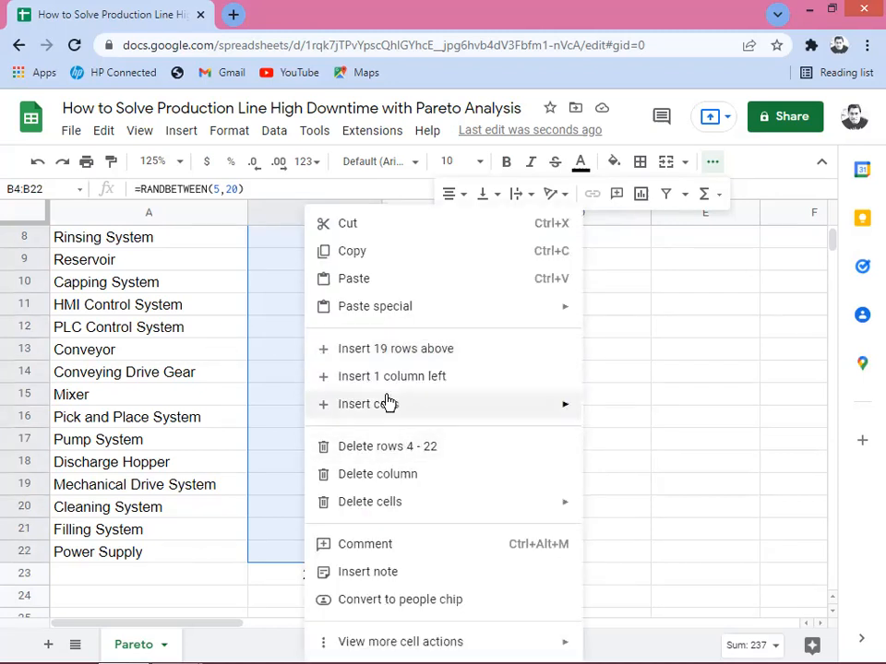
pyautogui.click(358, 261)
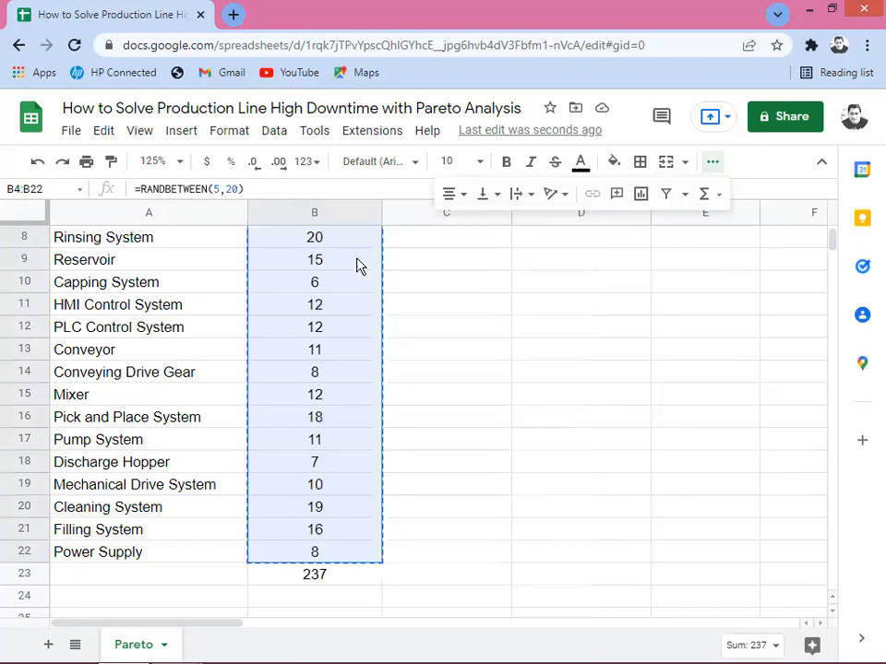
pyautogui.rightClick(301, 312)
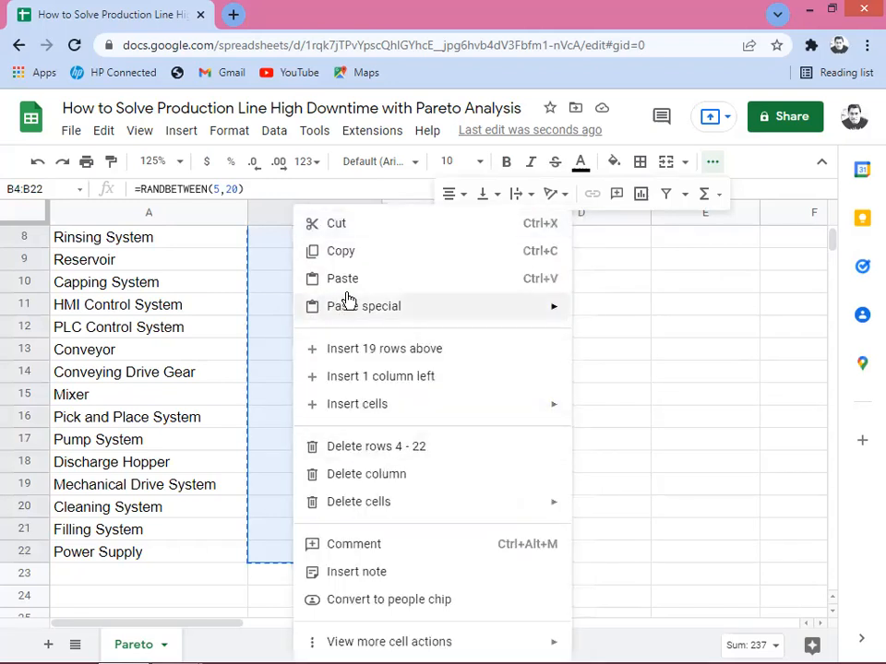
pyautogui.moveTo(362, 311)
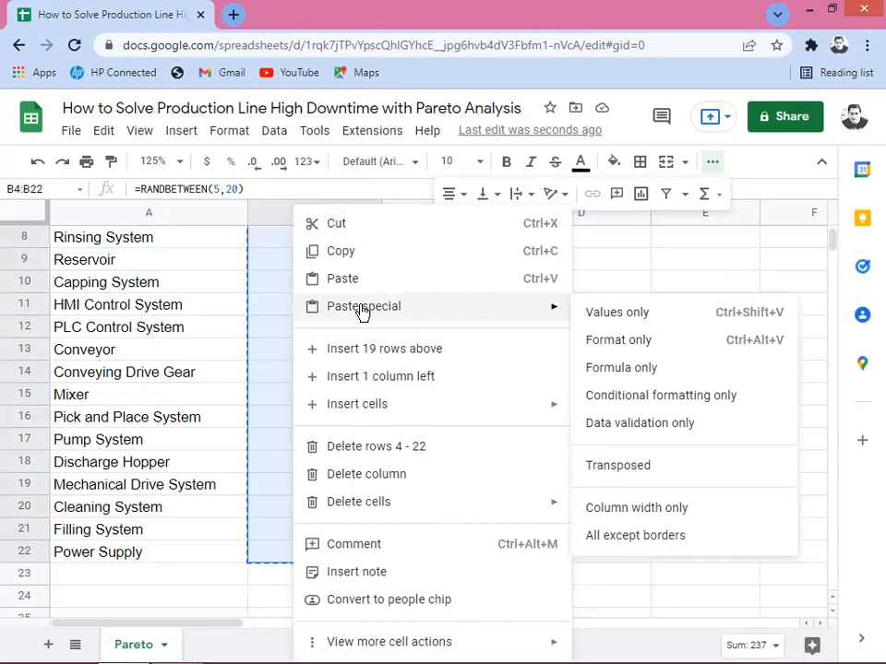
pyautogui.click(621, 313)
# Check the FREQUENCY cells from Conveying Drive Gear upward for plain values instead of formulas.
pyautogui.click(319, 373)
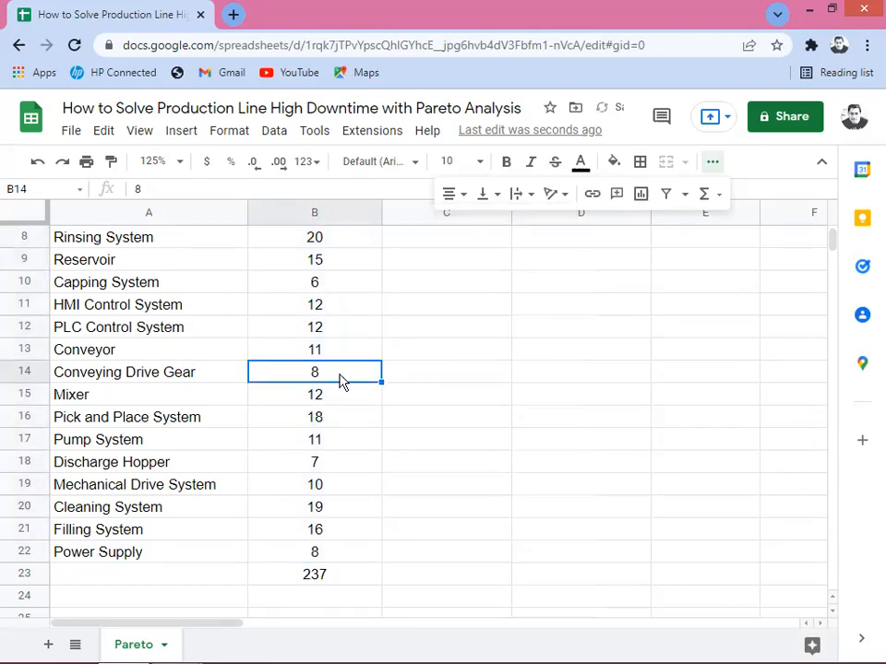
pyautogui.press('Up')
pyautogui.press('Up')
pyautogui.press('Up')
pyautogui.press('Up')
pyautogui.press('Up')
pyautogui.press('Up')
pyautogui.press('Up')
pyautogui.press('Up')
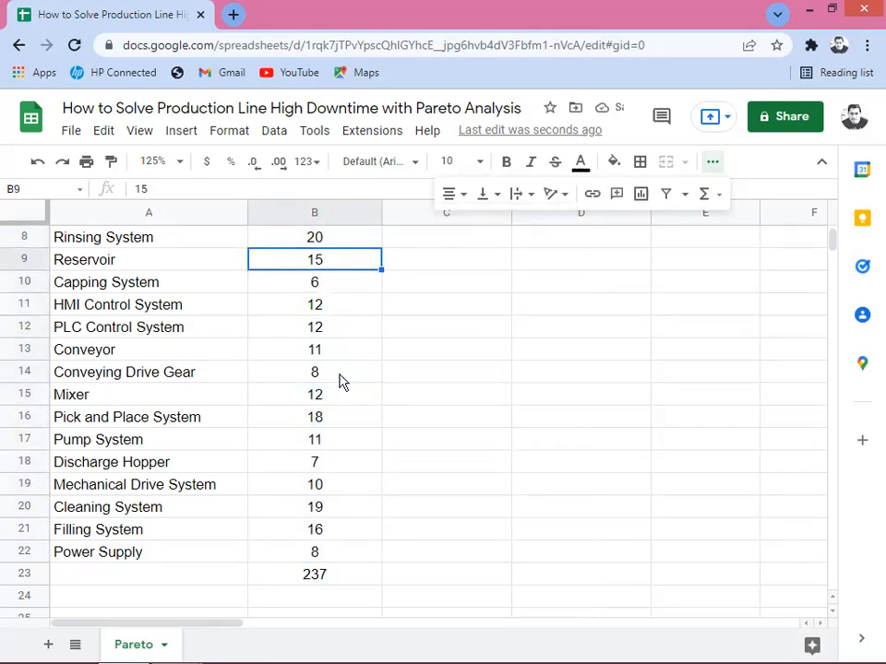
# Delete the total below the FREQUENCY values in cell B23.
pyautogui.press('Down')
pyautogui.press('Down')
pyautogui.press('Down')
pyautogui.press('Down')
pyautogui.press('Down')
pyautogui.press('Down')
pyautogui.press('Down')
pyautogui.press('Down')
pyautogui.press('Down')
pyautogui.press('Down')
pyautogui.press('Down')
pyautogui.press('Down')
pyautogui.press('Down')
pyautogui.press('Down')
pyautogui.press('Down')
pyautogui.press('Down')
pyautogui.press('Down')
pyautogui.press('Down')
pyautogui.press('Down')
pyautogui.press('Down')
pyautogui.press('Up')
pyautogui.press('Up')
pyautogui.press('Up')
pyautogui.press('Up')
pyautogui.press('Delete')
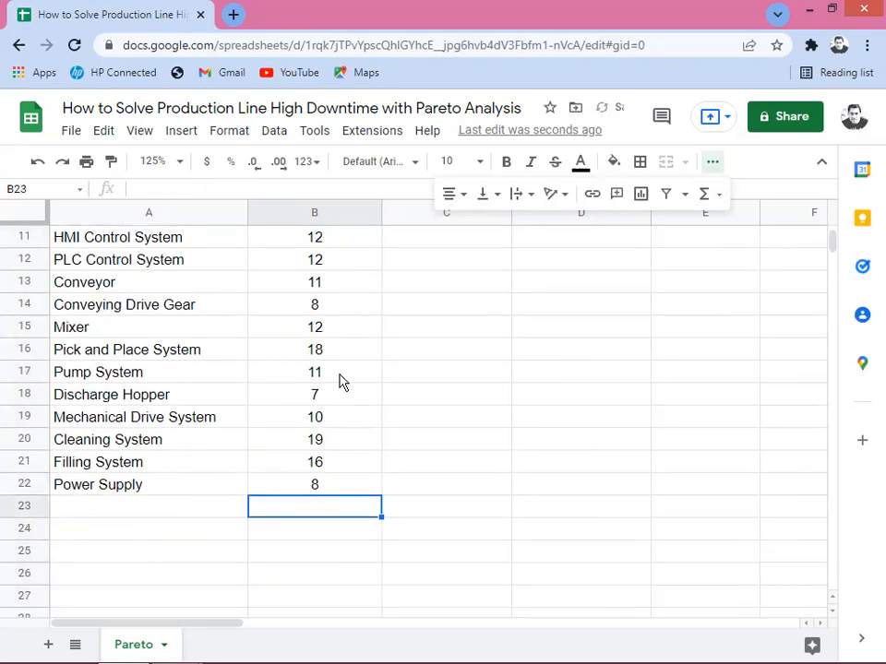
# Sum the fixed FREQUENCY values of B4:B22 in cell B23 with the SUM function.
pyautogui.press('Up')
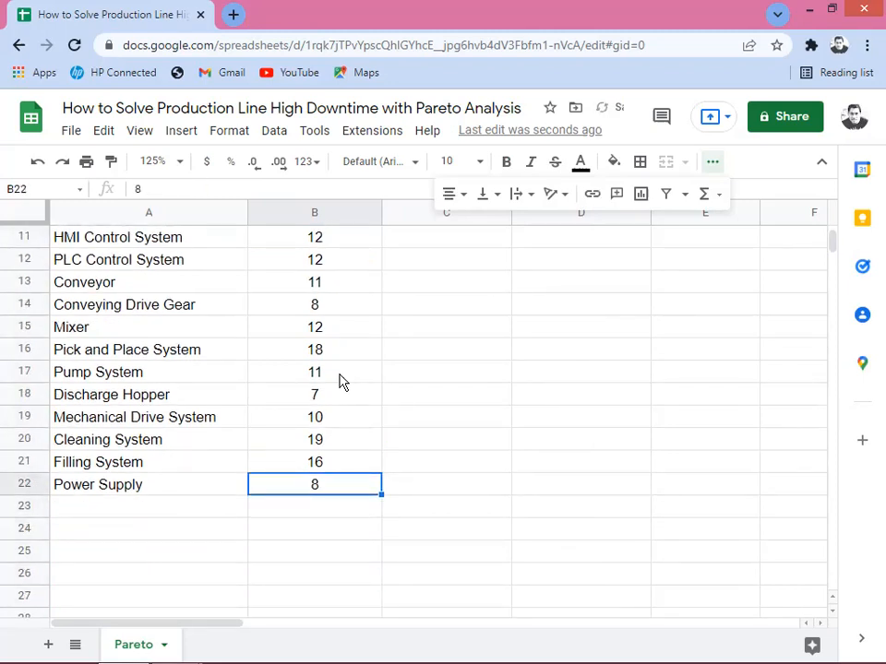
pyautogui.hotkey('shift', 'Up')
pyautogui.hotkey('shift', 'Up')
pyautogui.hotkey('shift', 'Up')
pyautogui.hotkey('shift', 'Up')
pyautogui.hotkey('shift', 'Up')
pyautogui.hotkey('shift', 'Up')
pyautogui.hotkey('shift', 'Up')
pyautogui.hotkey('shift', 'Up')
pyautogui.hotkey('shift', 'Up')
pyautogui.hotkey('shift', 'Up')
pyautogui.hotkey('shift', 'Up')
pyautogui.hotkey('shift', 'Up')
pyautogui.hotkey('shift', 'Up')
pyautogui.hotkey('shift', 'Up')
pyautogui.hotkey('shift', 'Up')
pyautogui.hotkey('shift', 'Up')
pyautogui.hotkey('shift', 'Up')
pyautogui.hotkey('shift', 'Up')
pyautogui.hotkey('shift', 'Up')
pyautogui.hotkey('shift', 'Down')
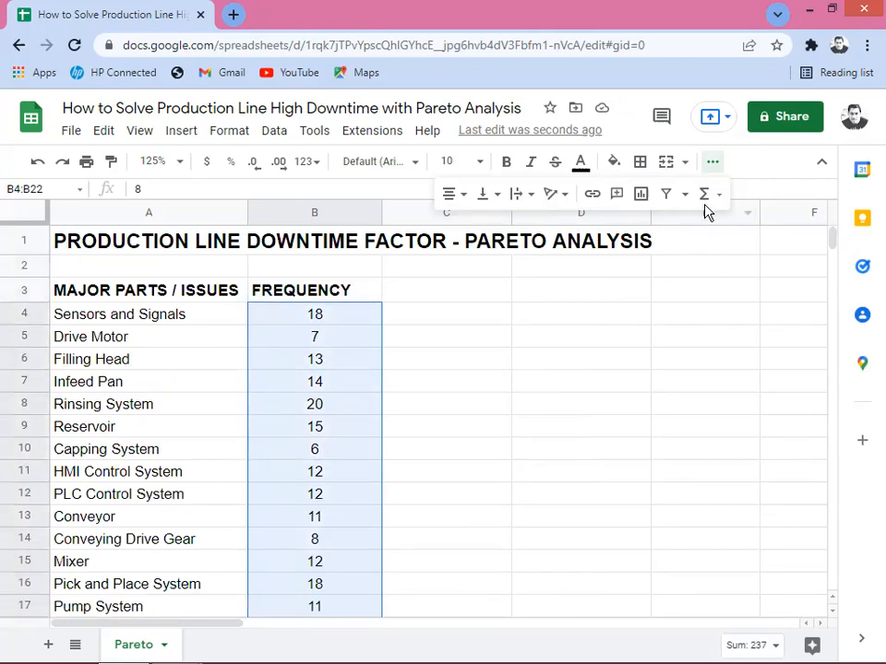
pyautogui.click(706, 196)
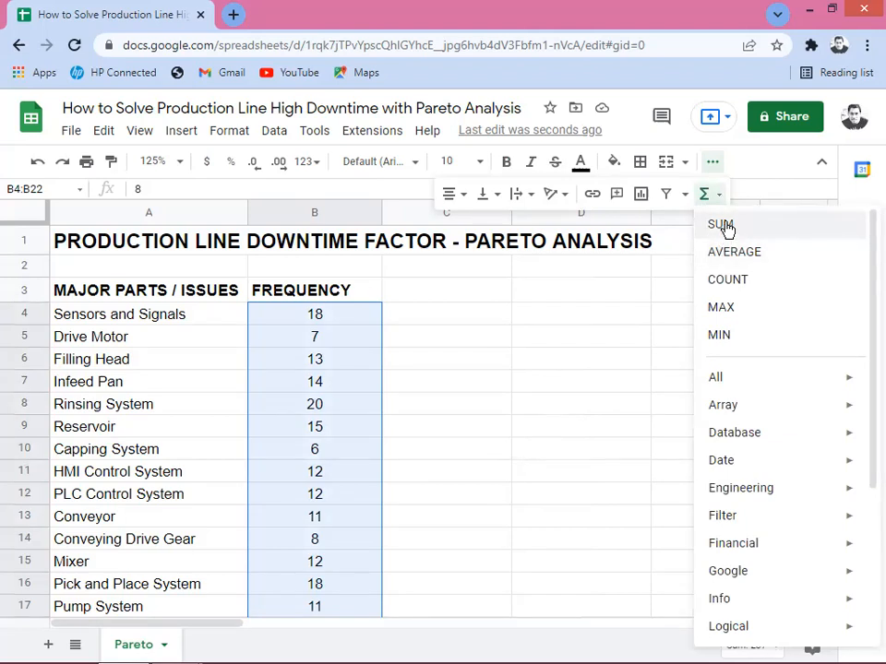
pyautogui.click(721, 225)
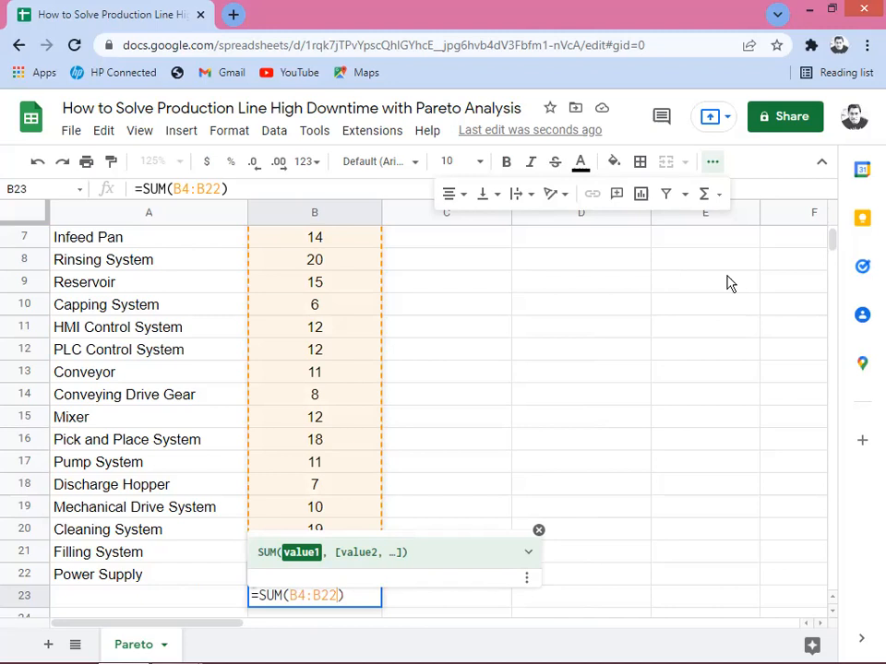
pyautogui.press('Return')
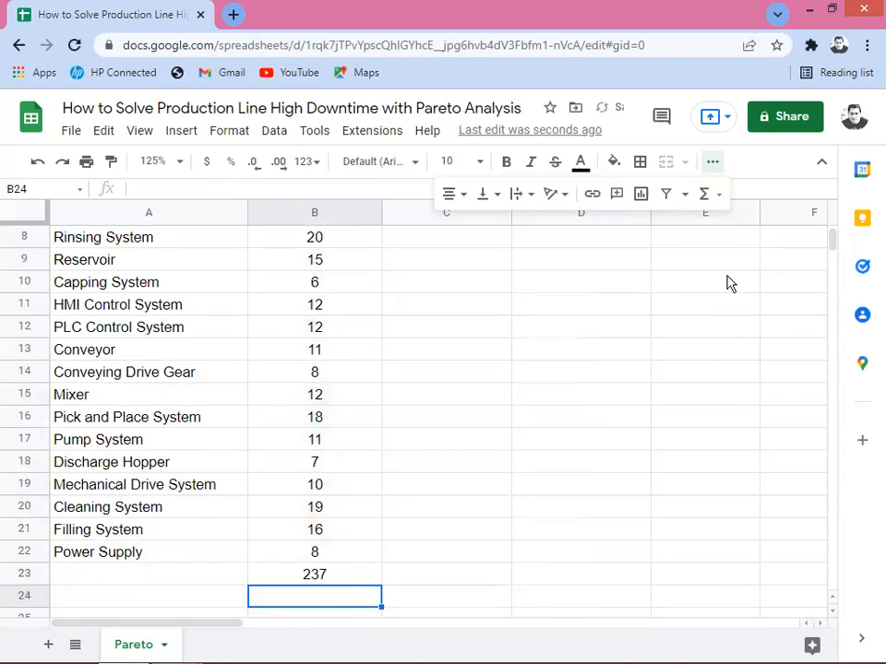
# Review the FREQUENCY column from the sum in B23 up to its header in B3.
pyautogui.click(309, 574)
pyautogui.press('Up')
pyautogui.press('Up')
pyautogui.press('Up')
pyautogui.press('Up')
pyautogui.press('Up')
pyautogui.press('Up')
pyautogui.press('Up')
pyautogui.press('Up')
pyautogui.press('Up')
pyautogui.press('Up')
pyautogui.press('Up')
pyautogui.press('Up')
pyautogui.press('Up')
pyautogui.press('Up')
pyautogui.press('Up')
pyautogui.press('Up')
pyautogui.press('Up')
pyautogui.press('Up')
pyautogui.press('Up')
pyautogui.press('Up')
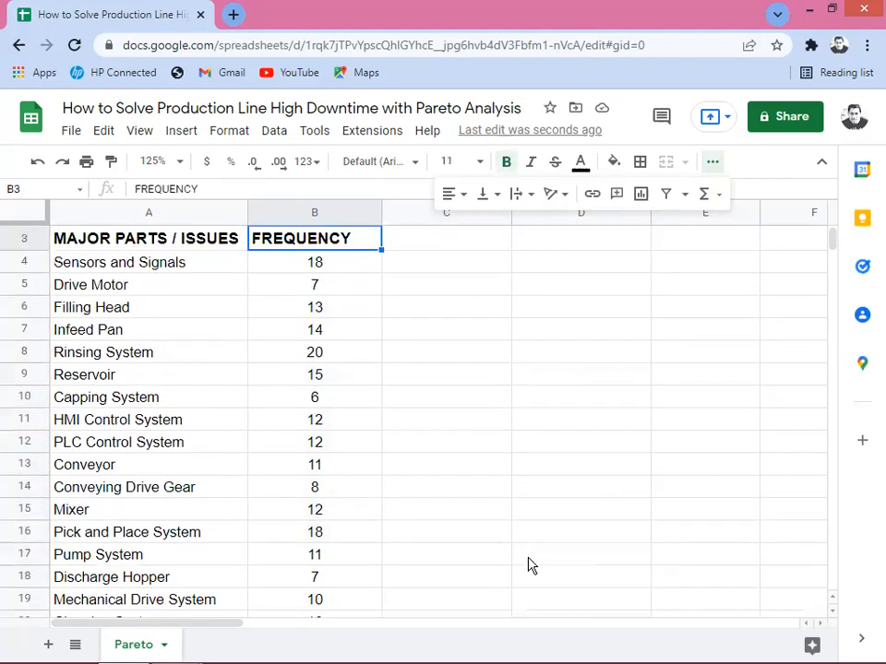
# Label the sum row by entering TOTAL in cell A23, below Power Supply.
pyautogui.press('Left')
pyautogui.press('Down')
pyautogui.press('Down')
pyautogui.press('Down')
pyautogui.press('Down')
pyautogui.press('Down')
pyautogui.press('Down')
pyautogui.press('Down')
pyautogui.press('Down')
pyautogui.press('Down')
pyautogui.press('Down')
pyautogui.press('Down')
pyautogui.press('Down')
pyautogui.press('Down')
pyautogui.press('Down')
pyautogui.press('Down')
pyautogui.press('Down')
pyautogui.press('Down')
pyautogui.press('Down')
pyautogui.press('Down')
pyautogui.press('Down')
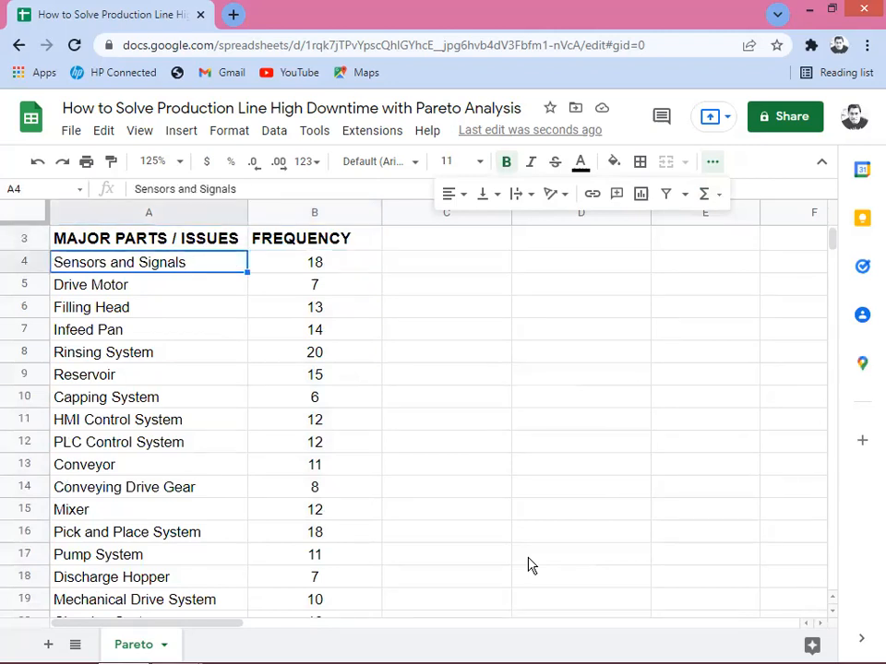
pyautogui.press('Up')
pyautogui.press('Up')
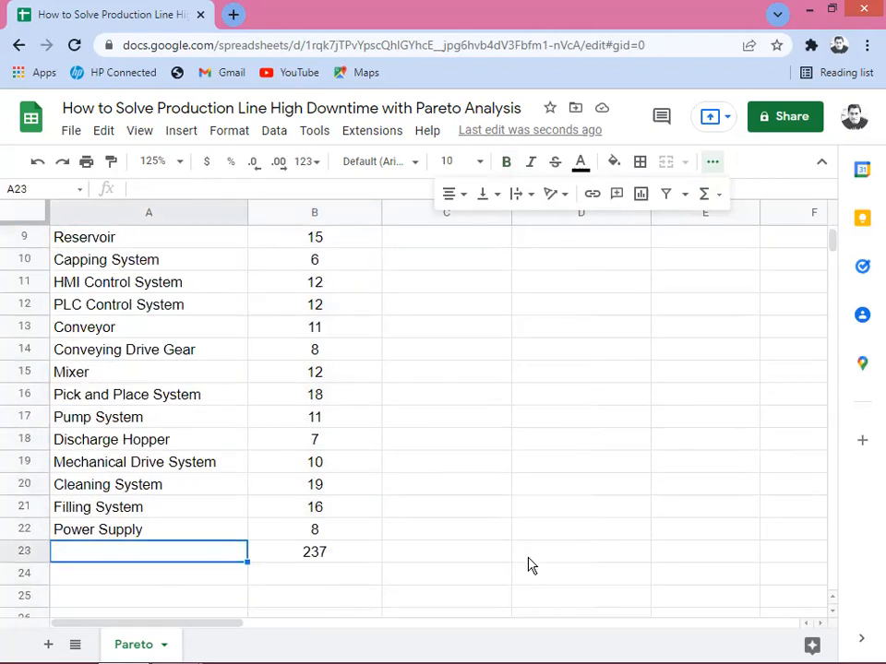
pyautogui.press('Right')
pyautogui.press('Left')
pyautogui.write('TOTAL')
pyautogui.press('Return')
pyautogui.press('Up')
pyautogui.press('Right')
pyautogui.press('Right')
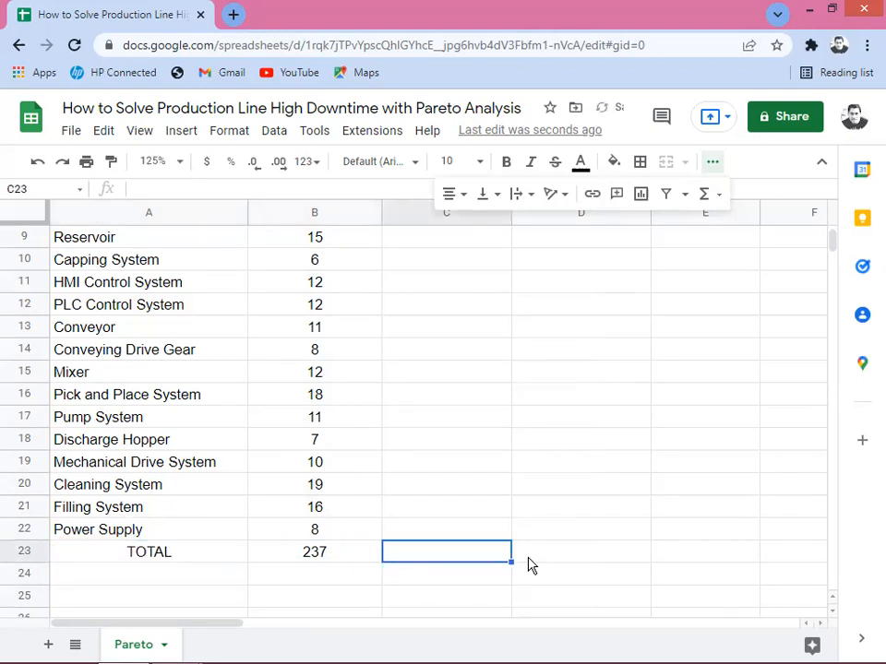
# Add the column header CUMULATIVE in cell C3, beside FREQUENCY.
pyautogui.press('Left')
pyautogui.press('Up')
pyautogui.press('Up')
pyautogui.press('Up')
pyautogui.press('Up')
pyautogui.press('Up')
pyautogui.press('Up')
pyautogui.press('Up')
pyautogui.press('Up')
pyautogui.press('Up')
pyautogui.press('Up')
pyautogui.press('Up')
pyautogui.press('Up')
pyautogui.press('Up')
pyautogui.press('Up')
pyautogui.press('Up')
pyautogui.press('Up')
pyautogui.press('Up')
pyautogui.press('Up')
pyautogui.press('Up')
pyautogui.press('Up')
pyautogui.press('Down')
pyautogui.press('Down')
pyautogui.press('Down')
pyautogui.press('Up')
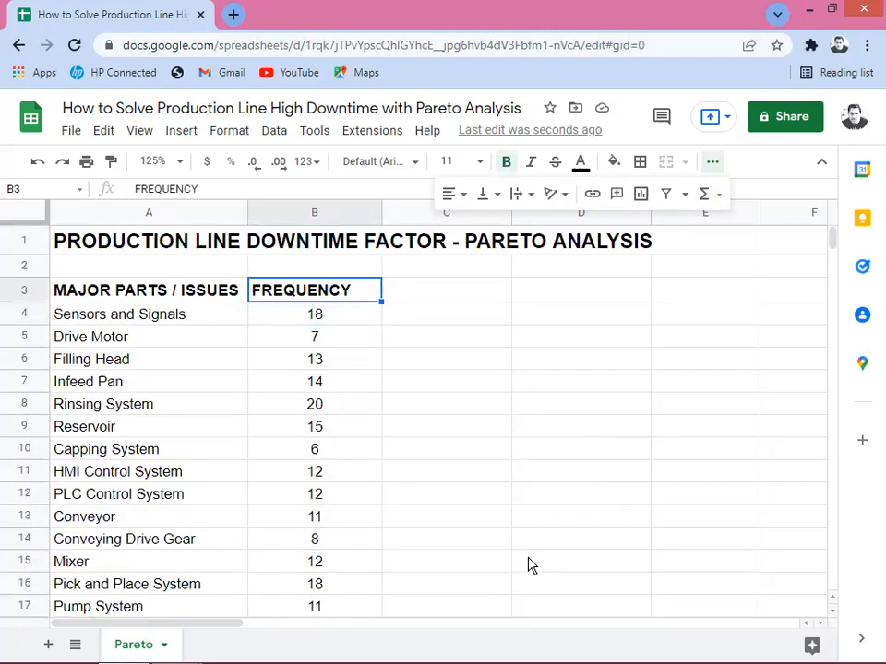
pyautogui.press('Right')
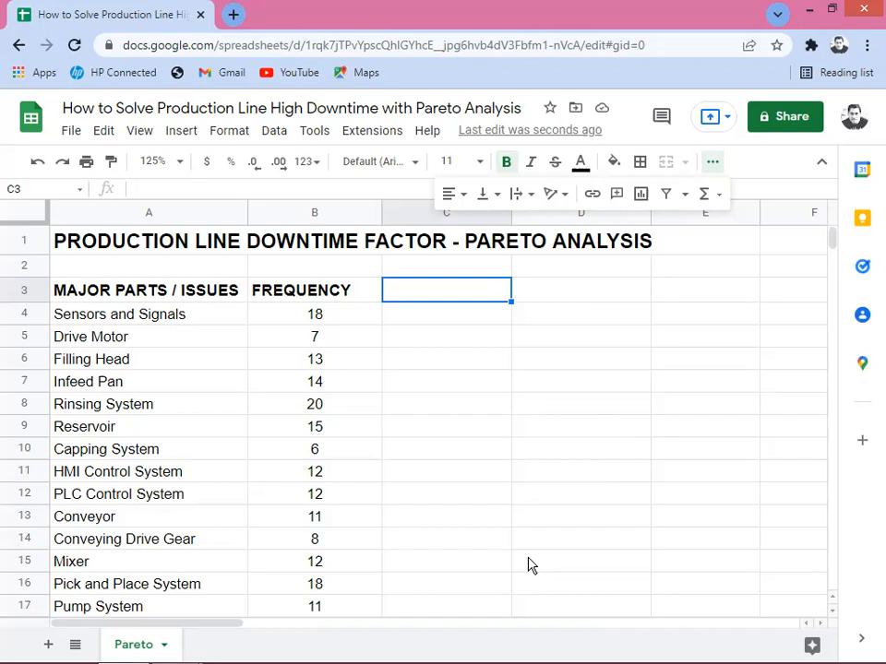
pyautogui.write('CUMULATI')
pyautogui.write('VE')
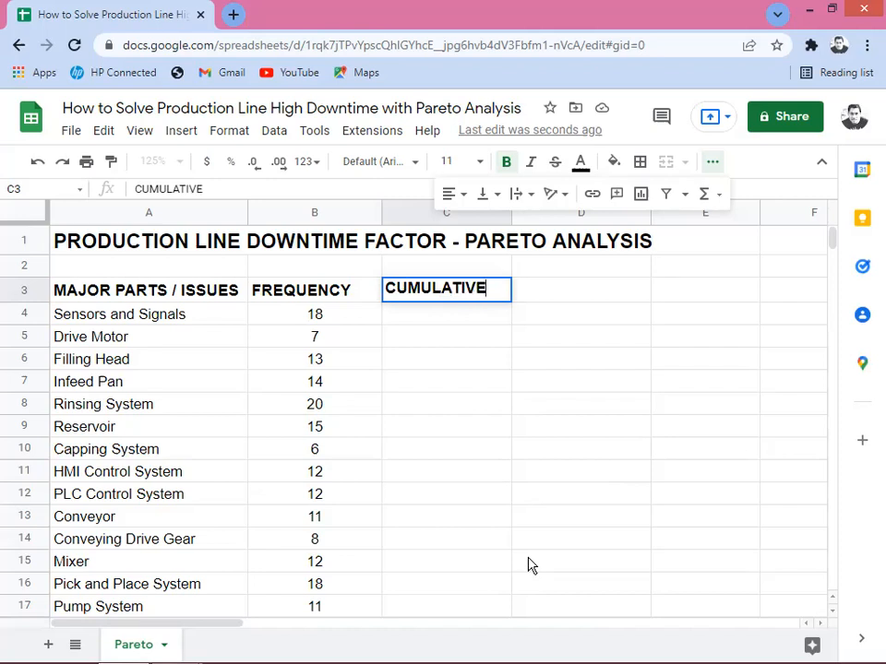
pyautogui.press('Return')
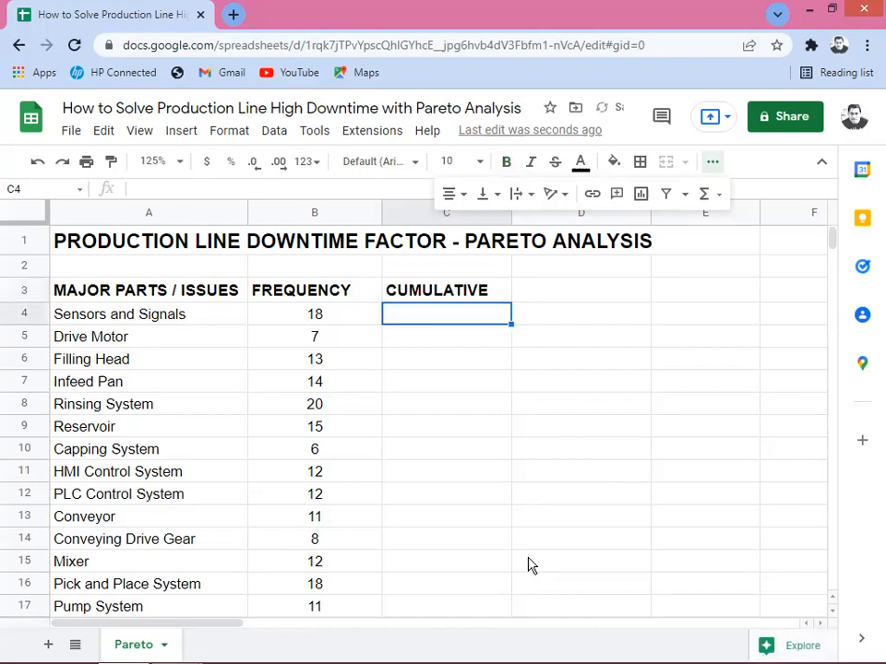
pyautogui.press('Up')
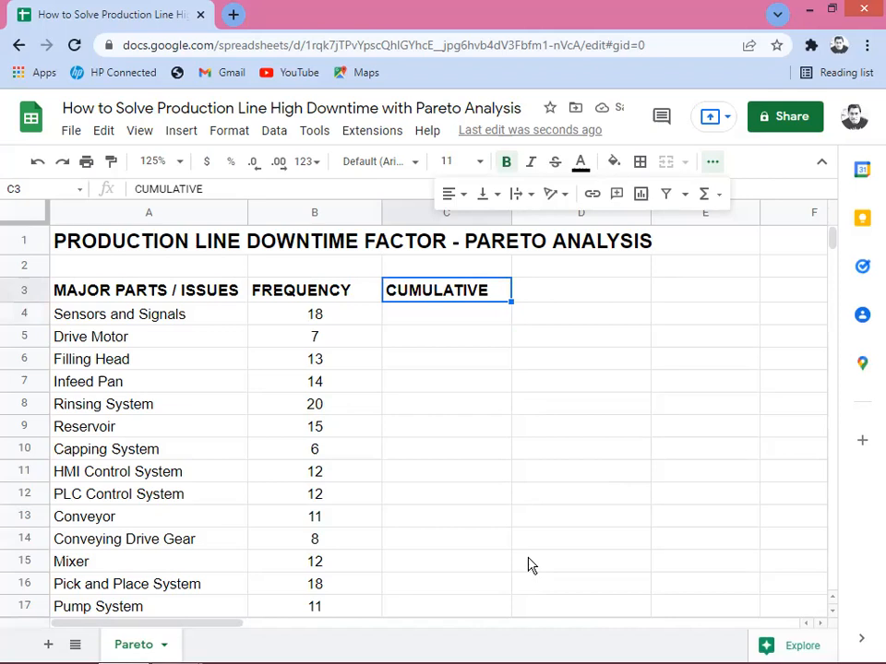
pyautogui.press('Down')
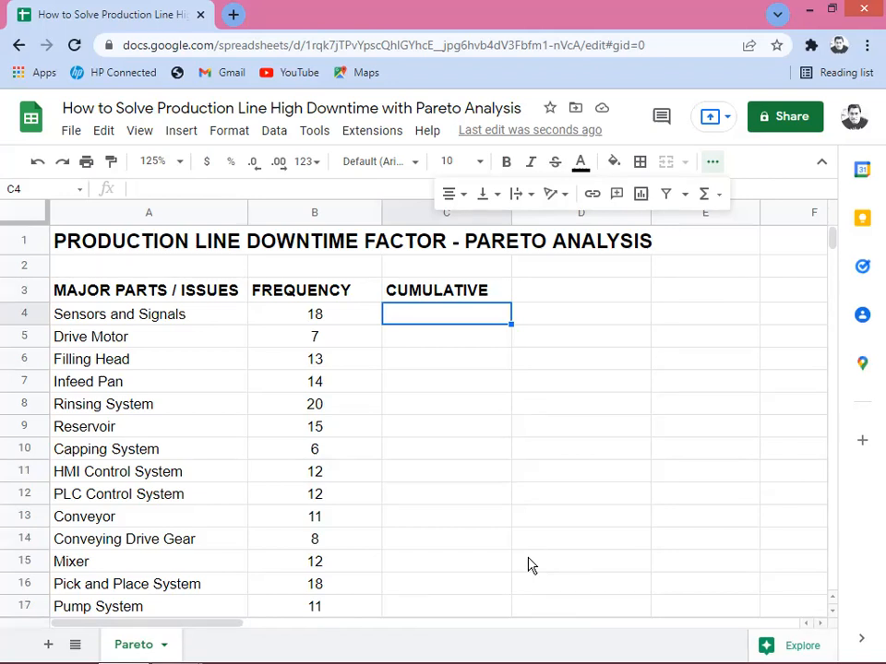
pyautogui.press('Up')
pyautogui.press('Down')
pyautogui.write('=B4')
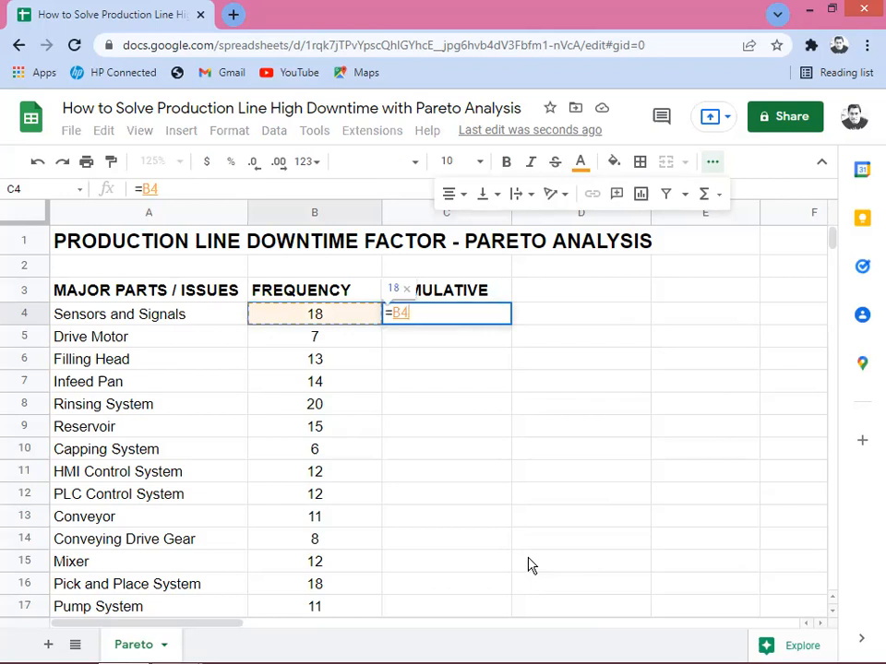
pyautogui.press('Escape')
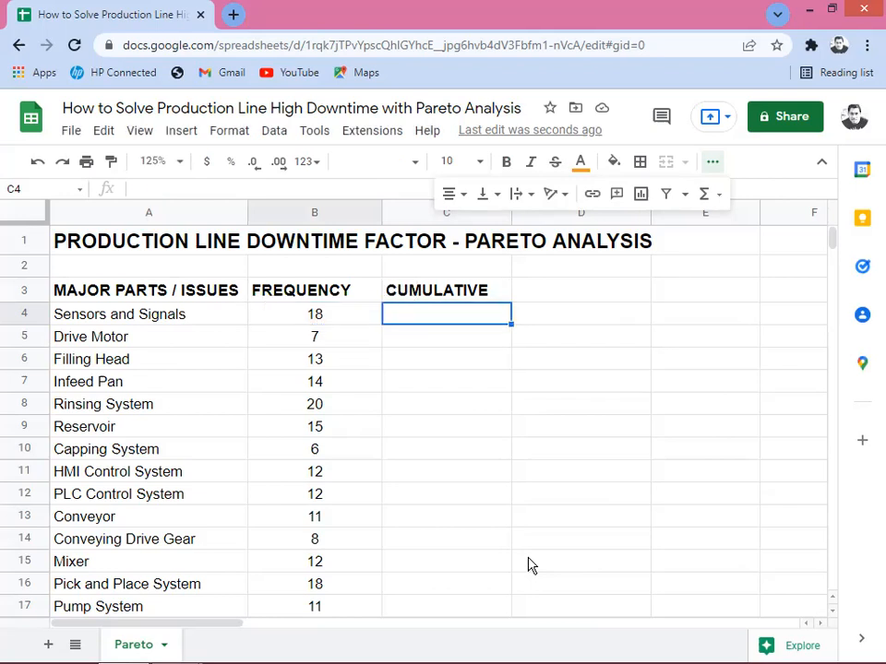
# Sort the parts and frequencies in A4:B22, without the TOTAL row, by column B in descending order (Z → A).
pyautogui.press('Left')
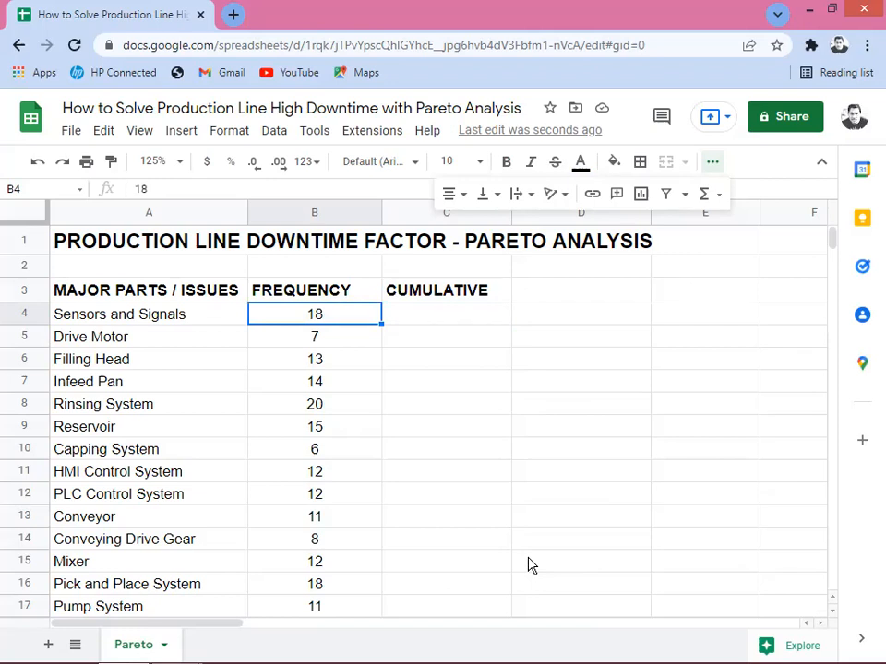
pyautogui.press('Left')
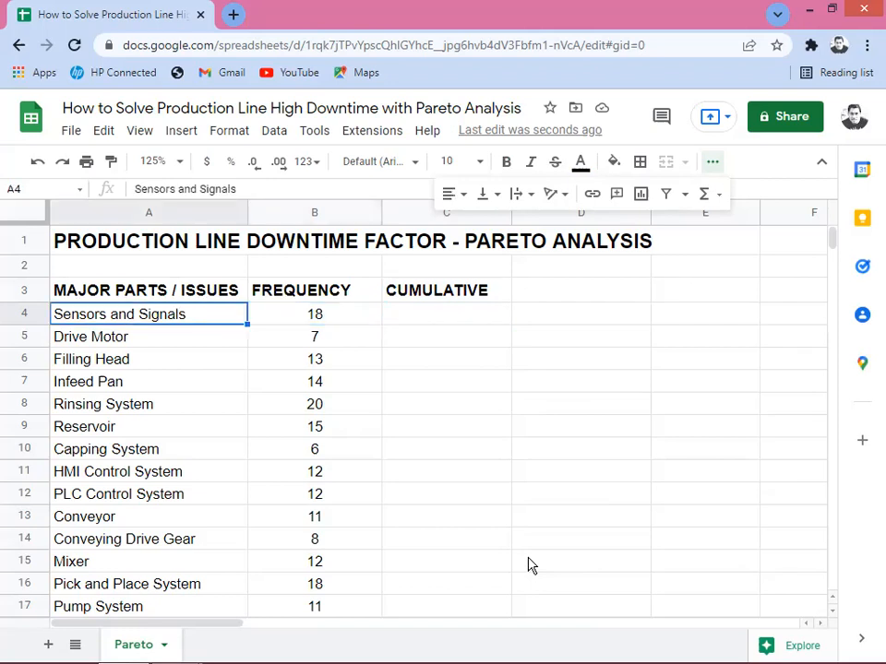
pyautogui.hotkey('shift', 'Right')
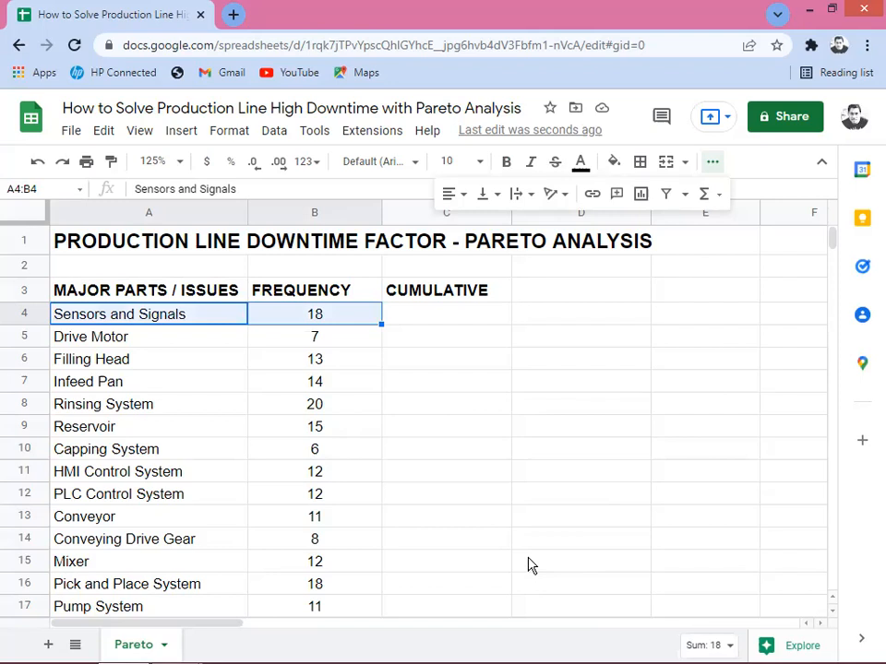
pyautogui.hotkey('shift', 'Left')
pyautogui.hotkey('shift', 'Down')
pyautogui.hotkey('shift', 'Down')
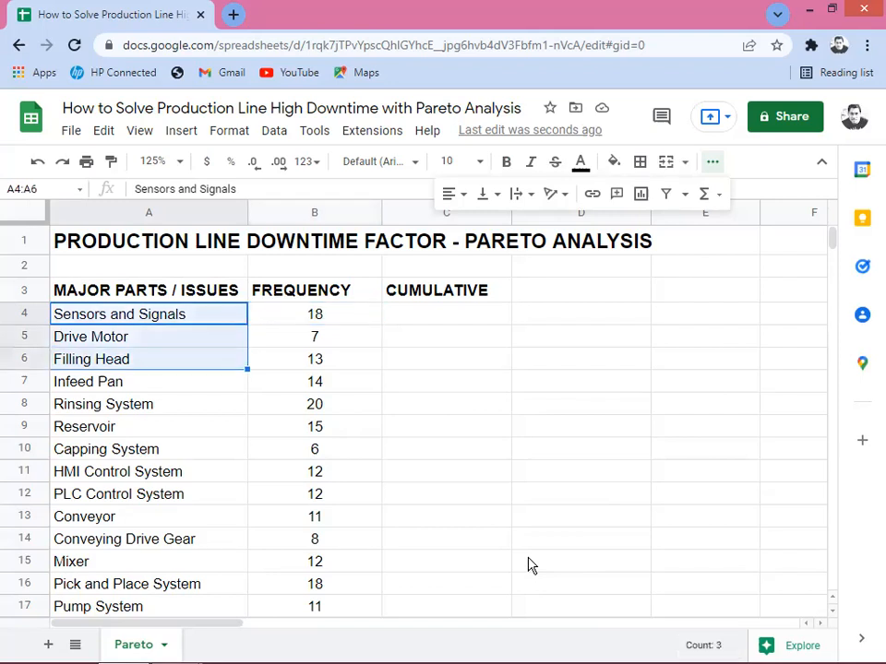
pyautogui.hotkey('shift', 'Right')
pyautogui.hotkey('shift', 'Down')
pyautogui.hotkey('shift', 'Down')
pyautogui.hotkey('shift', 'Down')
pyautogui.hotkey('shift', 'Down')
pyautogui.hotkey('shift', 'Down')
pyautogui.hotkey('shift', 'Down')
pyautogui.hotkey('shift', 'Down')
pyautogui.hotkey('shift', 'Down')
pyautogui.hotkey('shift', 'Down')
pyautogui.hotkey('shift', 'Down')
pyautogui.hotkey('shift', 'Down')
pyautogui.hotkey('shift', 'Down')
pyautogui.hotkey('shift', 'Down')
pyautogui.hotkey('shift', 'Down')
pyautogui.hotkey('shift', 'Down')
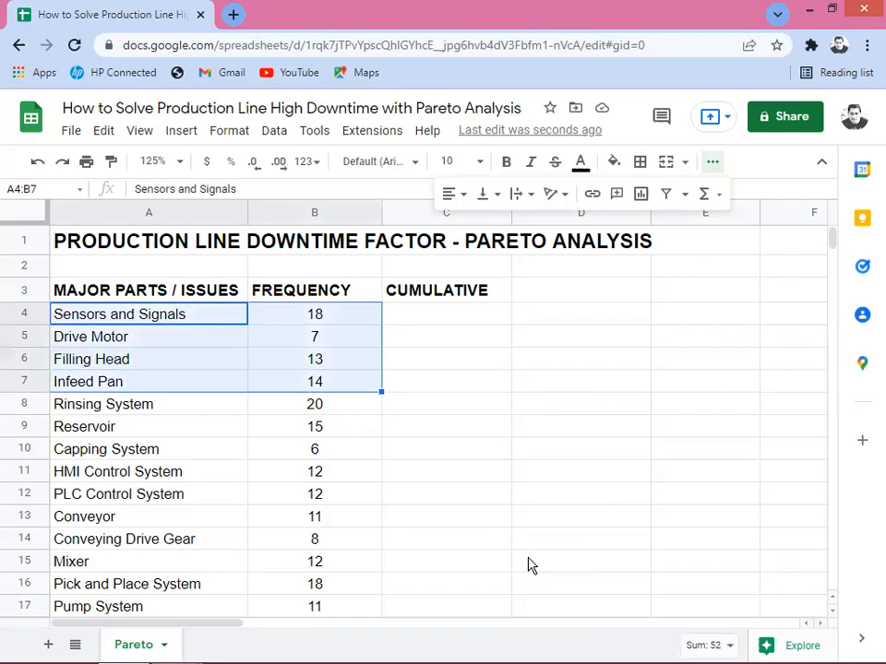
pyautogui.hotkey('shift', 'Down')
pyautogui.hotkey('shift', 'Down')
pyautogui.hotkey('shift', 'Down')
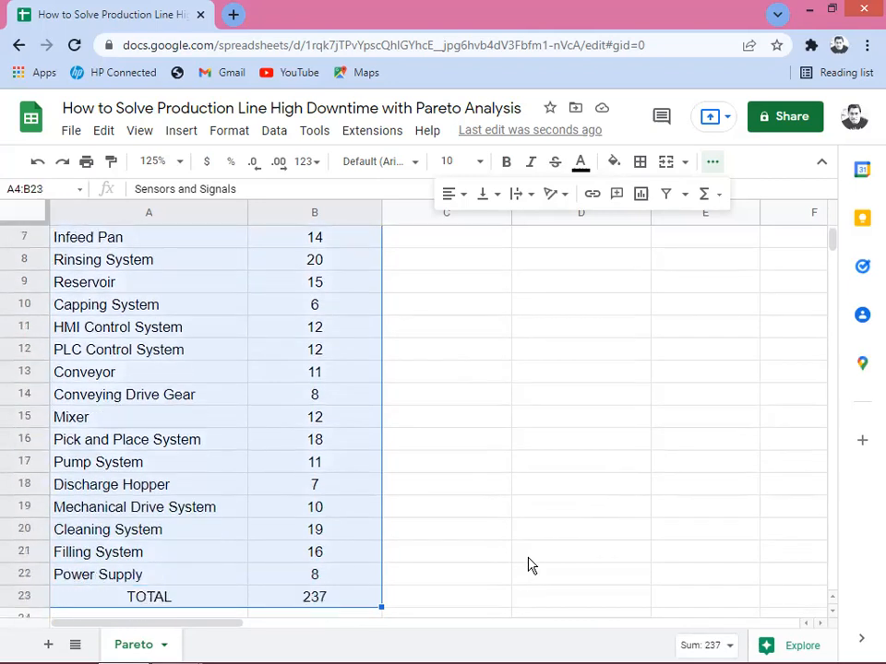
pyautogui.hotkey('shift', 'Up')
pyautogui.hotkey('shift', 'Up')
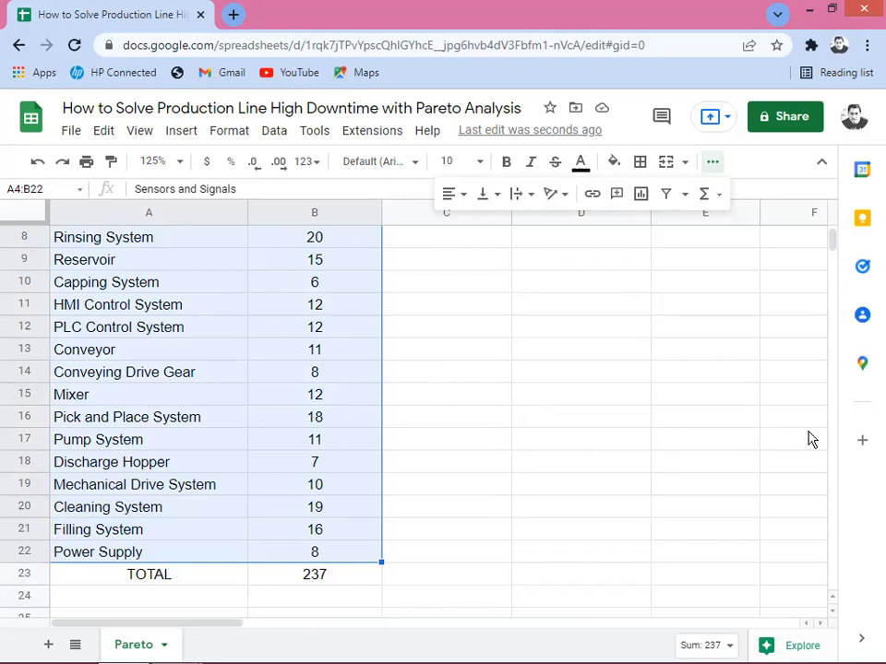
pyautogui.scroll(2, 360, 407)
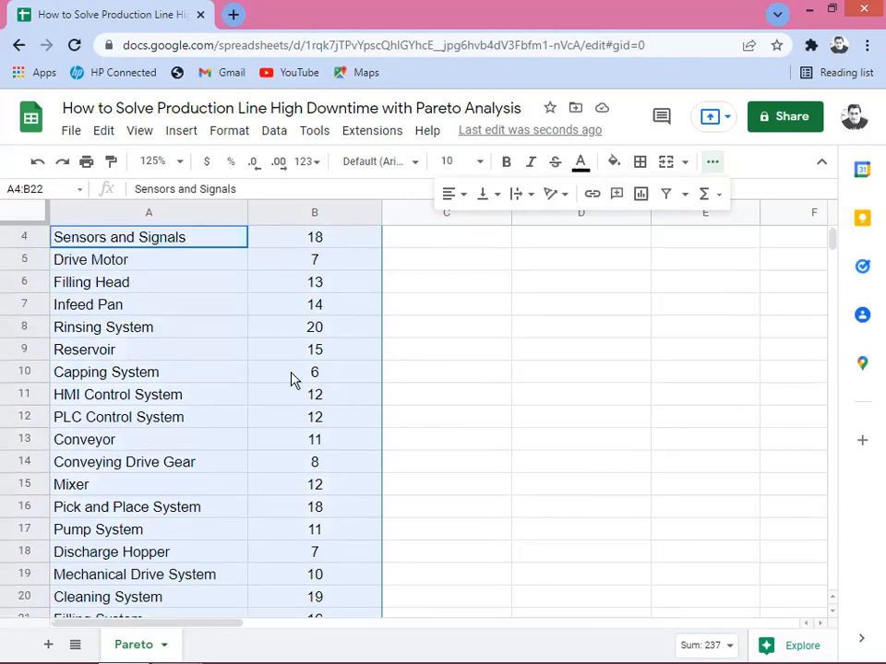
pyautogui.scroll(2, 154, 307)
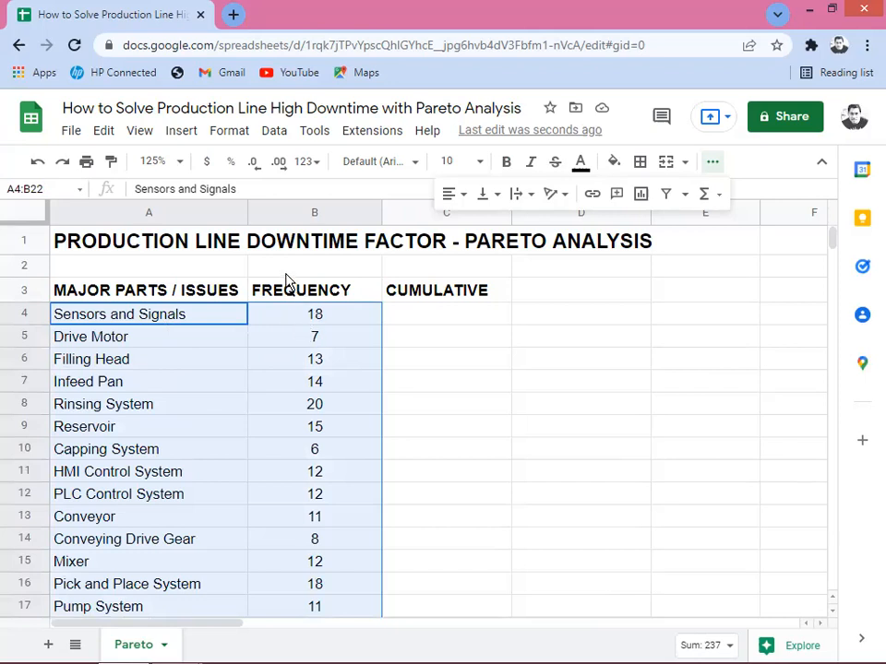
pyautogui.click(273, 140)
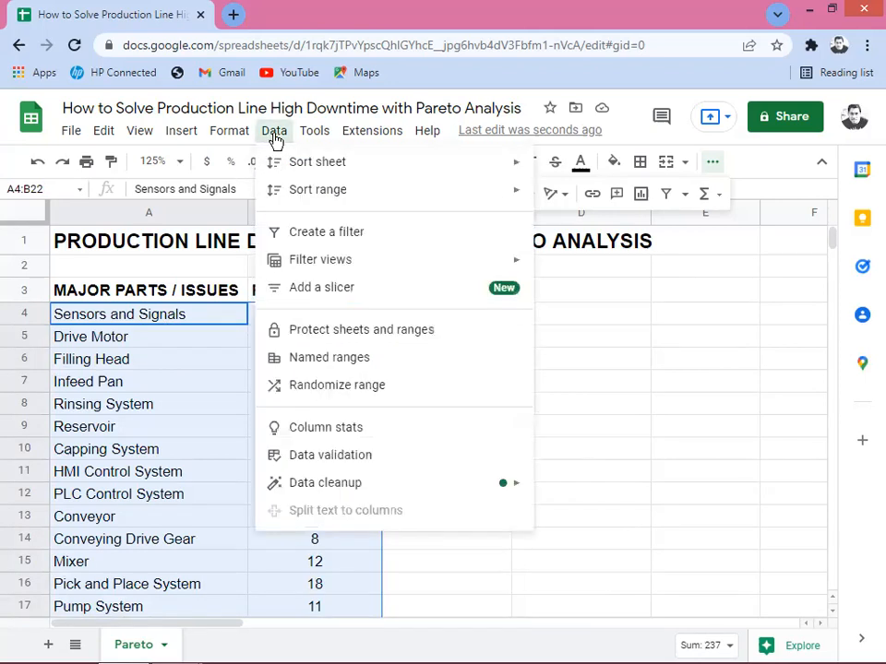
pyautogui.moveTo(320, 194)
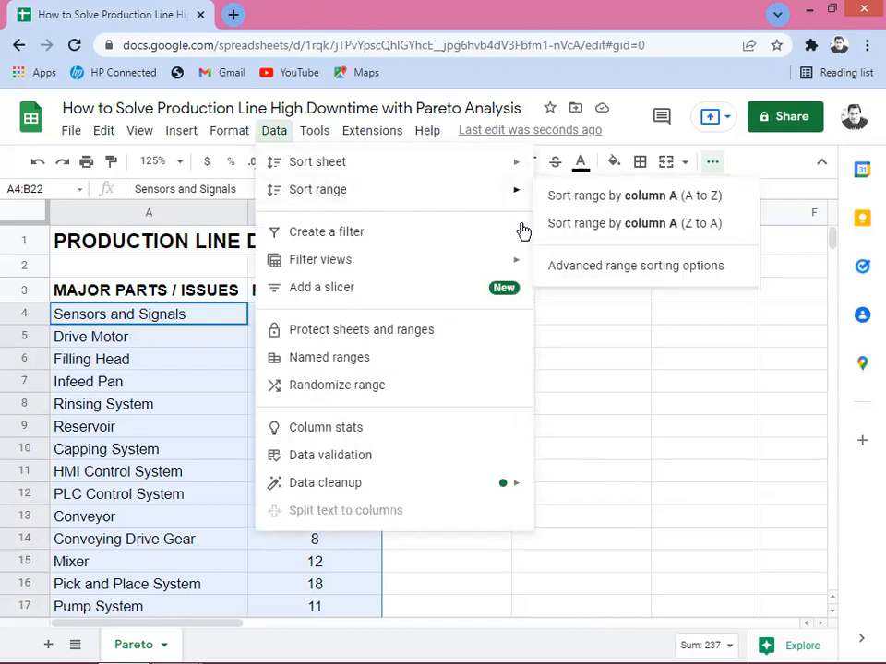
pyautogui.click(591, 267)
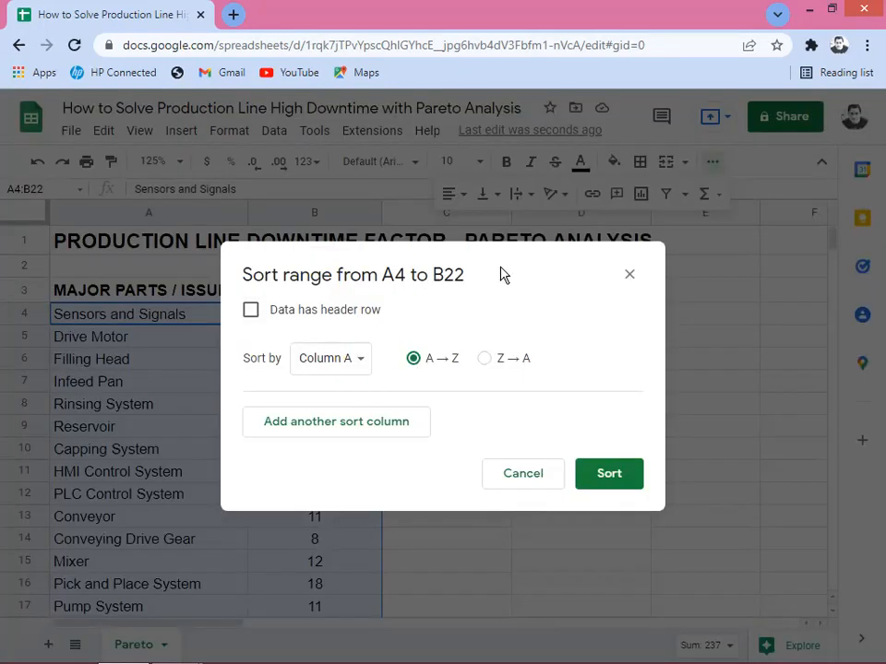
pyautogui.click(360, 362)
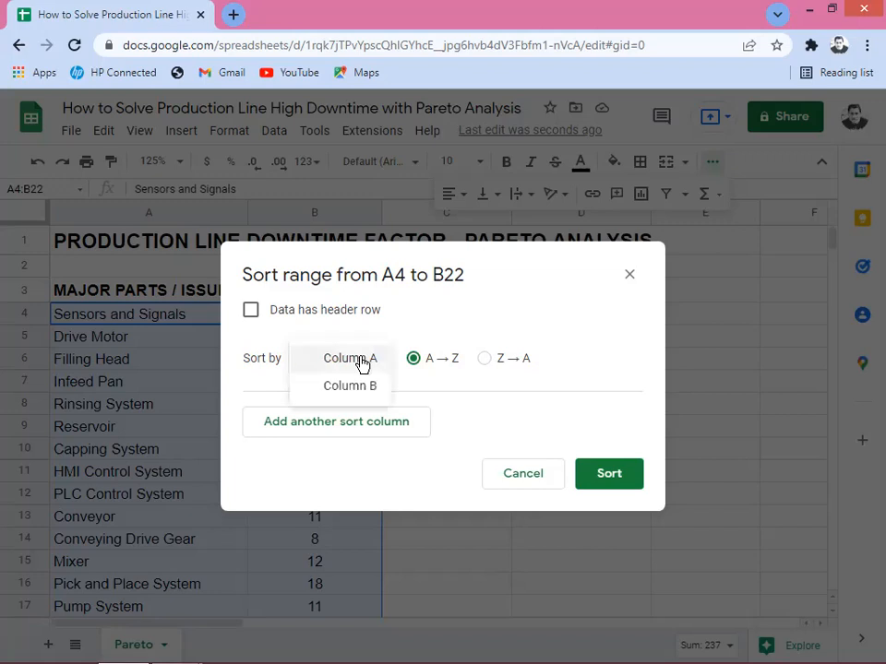
pyautogui.click(354, 388)
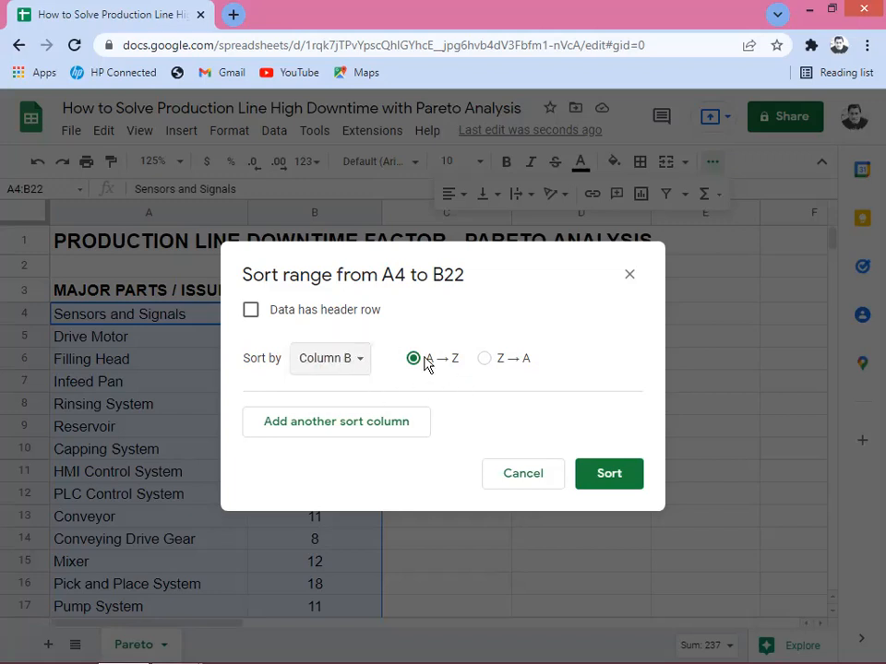
pyautogui.click(484, 360)
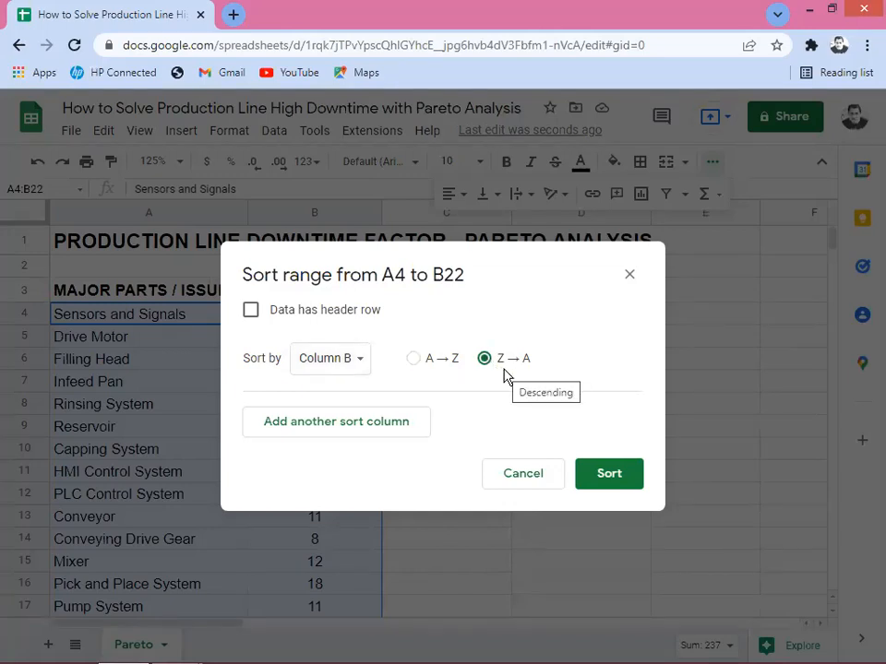
pyautogui.click(593, 474)
# Check the order of the sorted FREQUENCY values from B5 down to the total in B23.
pyautogui.click(317, 340)
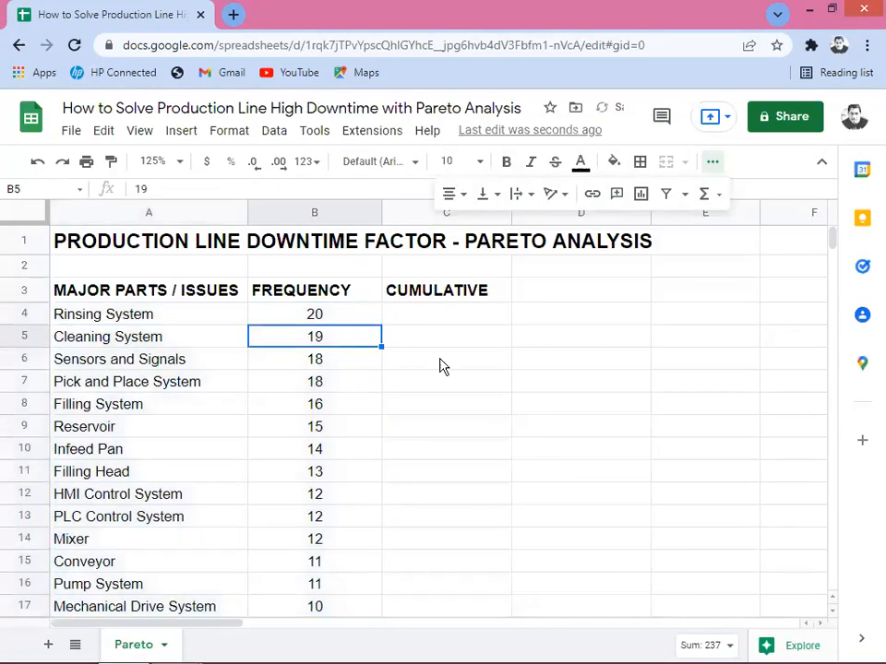
pyautogui.press('Down')
pyautogui.press('Down')
pyautogui.press('Down')
pyautogui.press('Down')
pyautogui.press('Down')
pyautogui.press('Down')
pyautogui.press('Down')
pyautogui.press('Down')
pyautogui.press('Down')
pyautogui.press('Down')
pyautogui.press('Down')
pyautogui.press('Down')
pyautogui.press('Down')
pyautogui.press('Down')
pyautogui.press('Down')
pyautogui.press('Down')
pyautogui.press('Down')
pyautogui.press('Down')
pyautogui.press('Down')
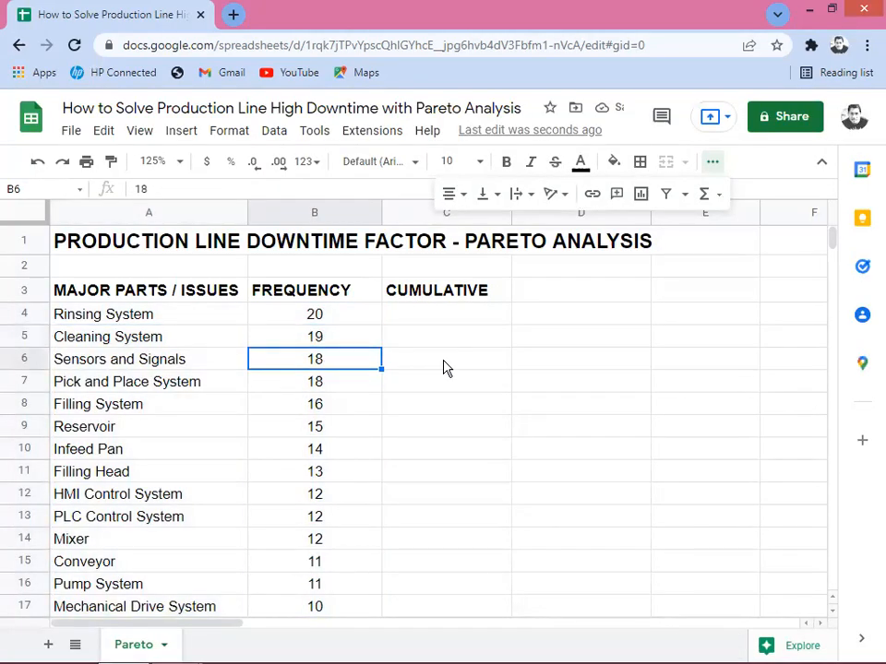
pyautogui.press('Up')
pyautogui.press('Up')
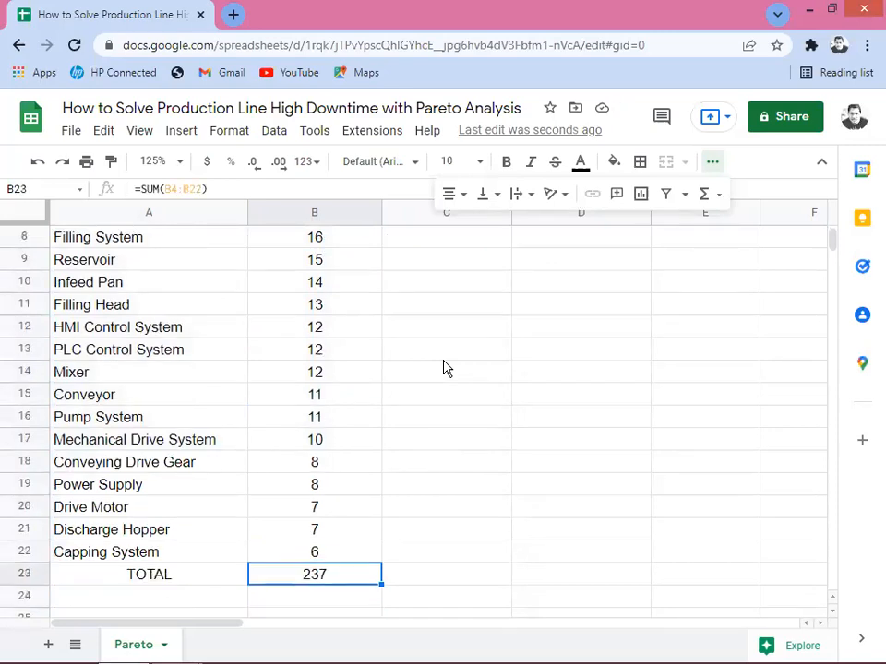
# Start the CUMULATIVE column by entering =B4 in cell C4, on the Rinsing System row.
pyautogui.press('Down')
pyautogui.press('Up')
pyautogui.press('Up')
pyautogui.press('Down')
pyautogui.press('Left')
pyautogui.press('Right')
pyautogui.press('Up')
pyautogui.press('Up')
pyautogui.press('Up')
pyautogui.press('Up')
pyautogui.press('Up')
pyautogui.press('Up')
pyautogui.press('Up')
pyautogui.press('Up')
pyautogui.press('Up')
pyautogui.press('Up')
pyautogui.press('Up')
pyautogui.press('Up')
pyautogui.press('Up')
pyautogui.press('Up')
pyautogui.press('Up')
pyautogui.press('Up')
pyautogui.press('Up')
pyautogui.press('Up')
pyautogui.press('Up')
pyautogui.press('Up')
pyautogui.press('Up')
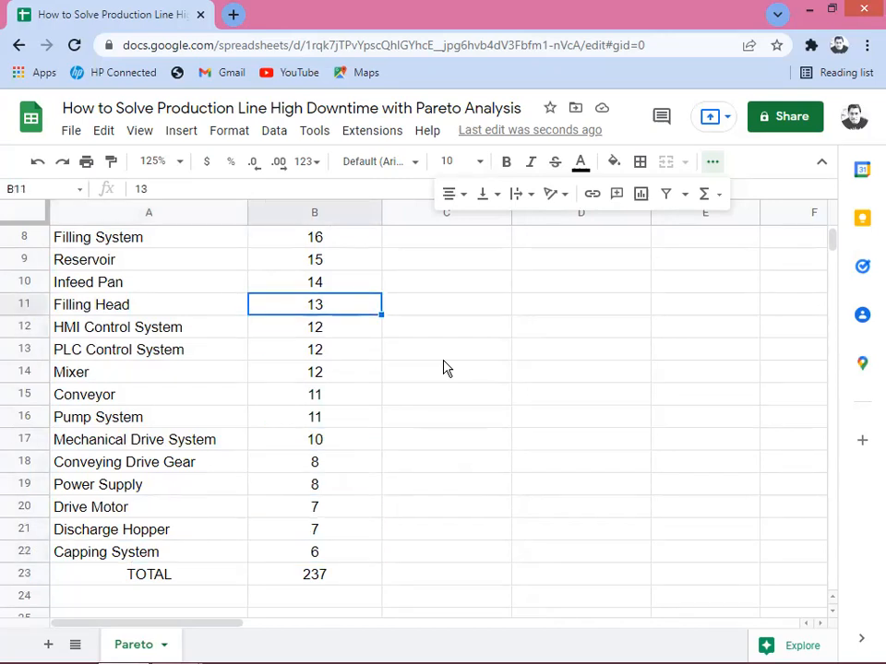
pyautogui.press('Down')
pyautogui.press('Down')
pyautogui.press('Down')
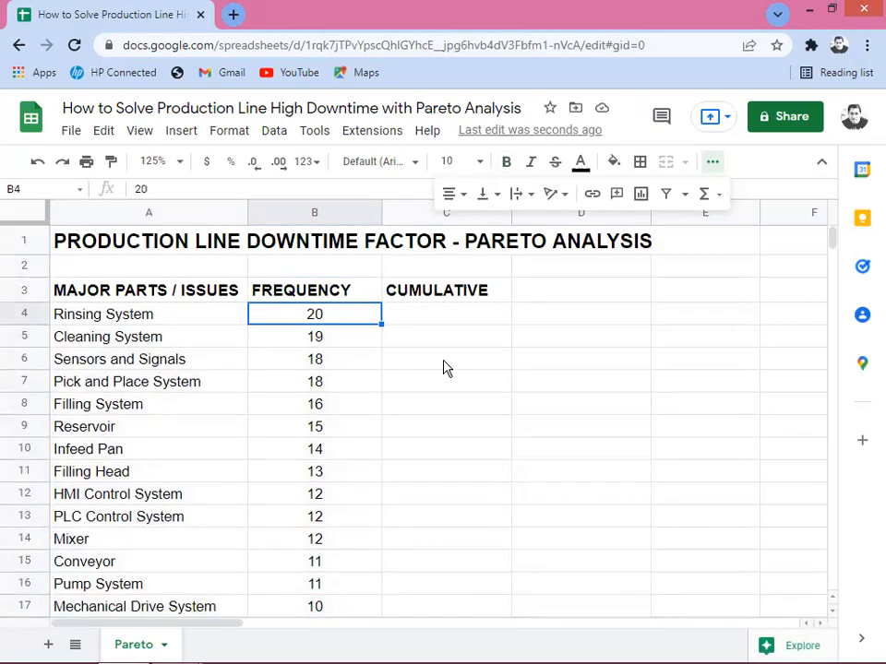
pyautogui.press('Right')
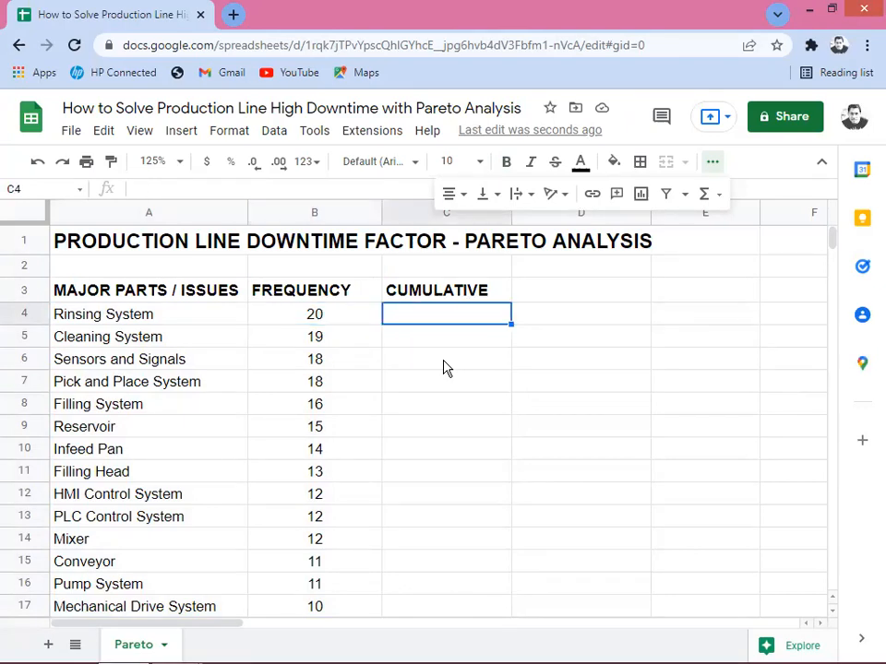
pyautogui.write('=')
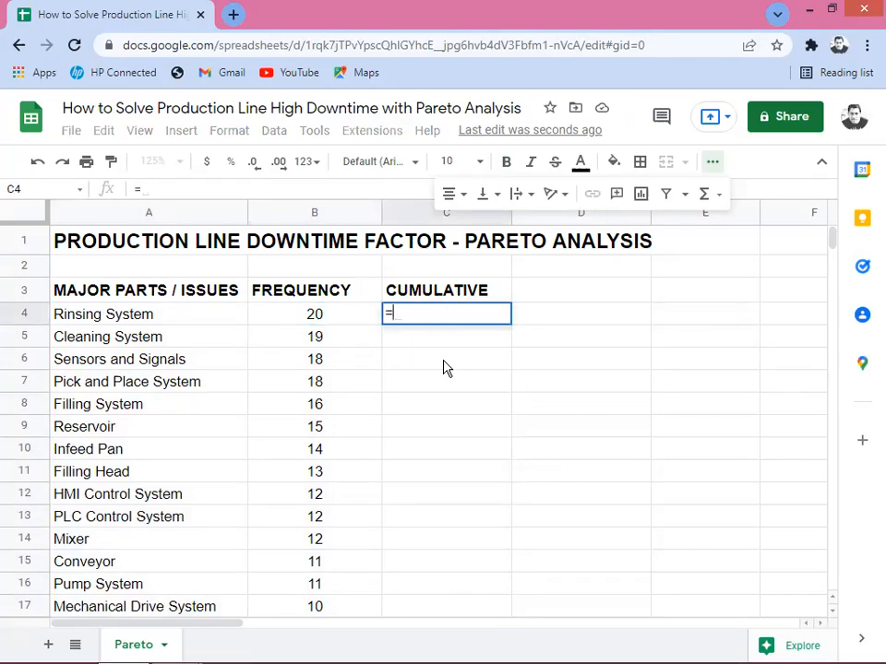
pyautogui.write('B4')
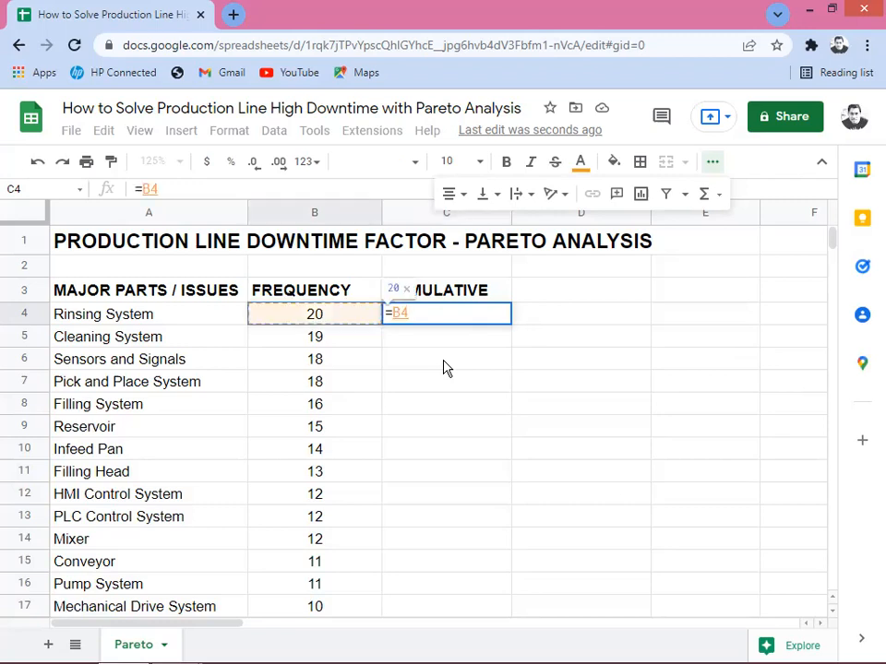
pyautogui.press('Return')
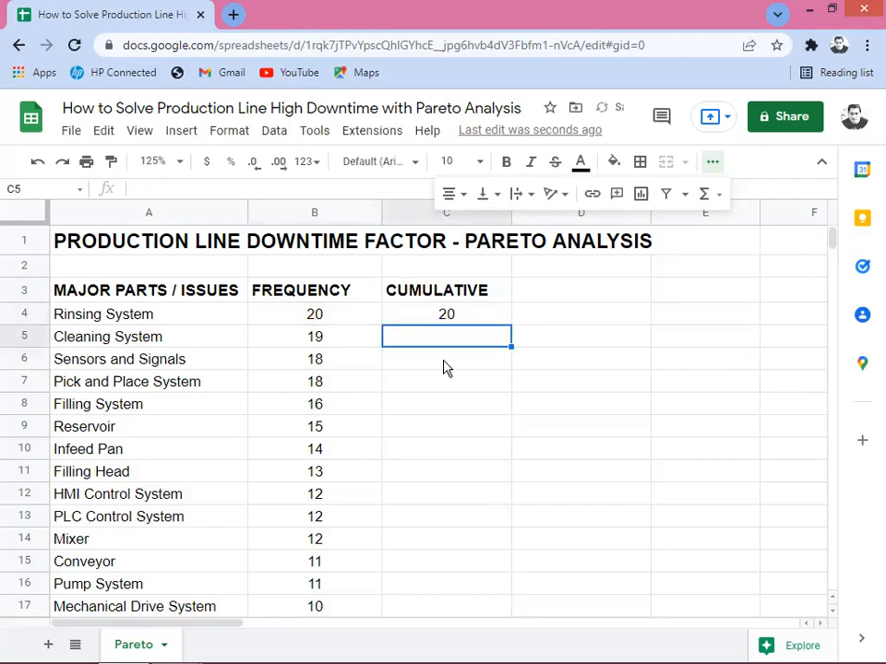
# Enter the running-sum formula =C4+B5 in cell C5 and fill it down the rest of the CUMULATIVE column.
pyautogui.write('=')
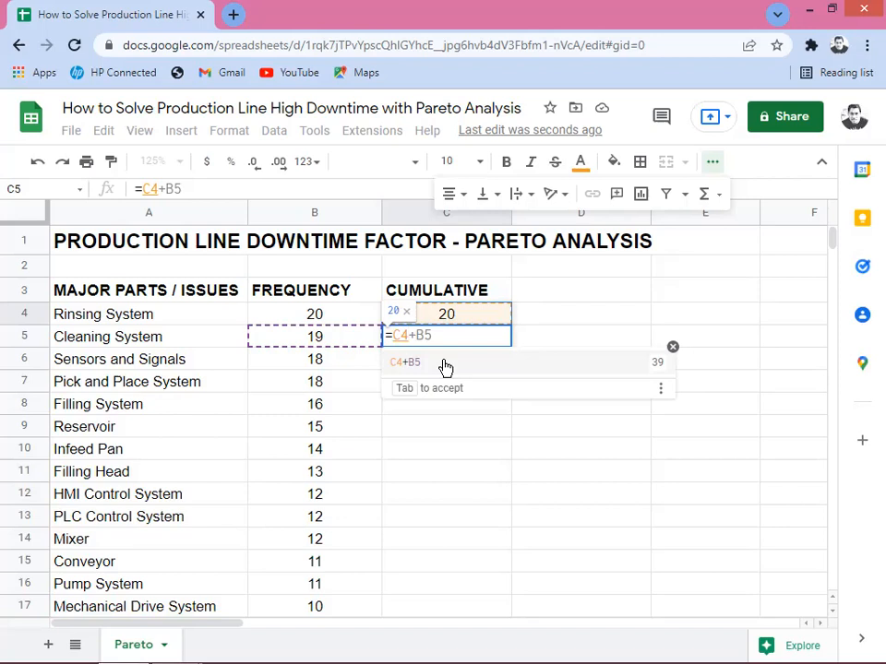
pyautogui.click(446, 367)
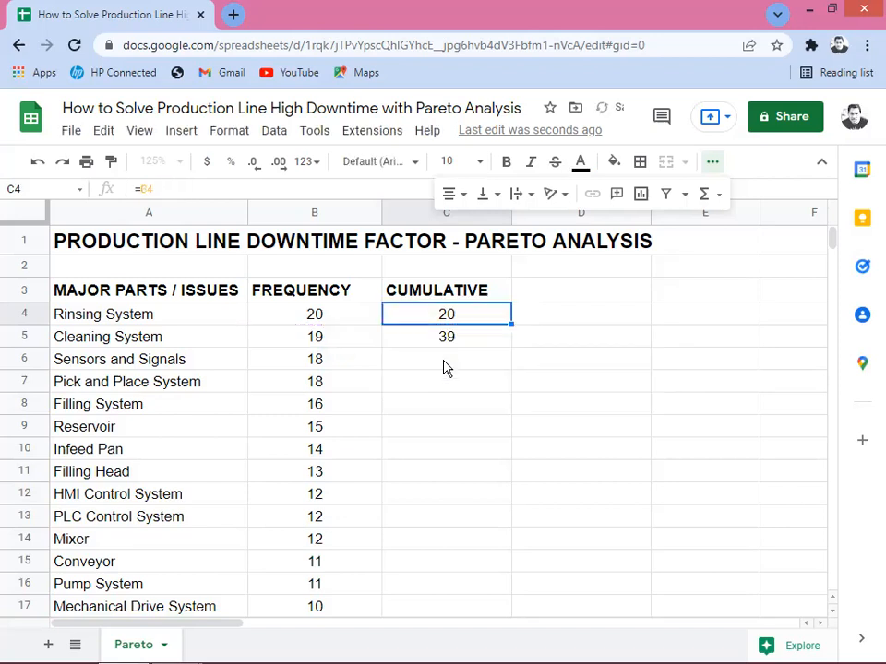
pyautogui.click(447, 345)
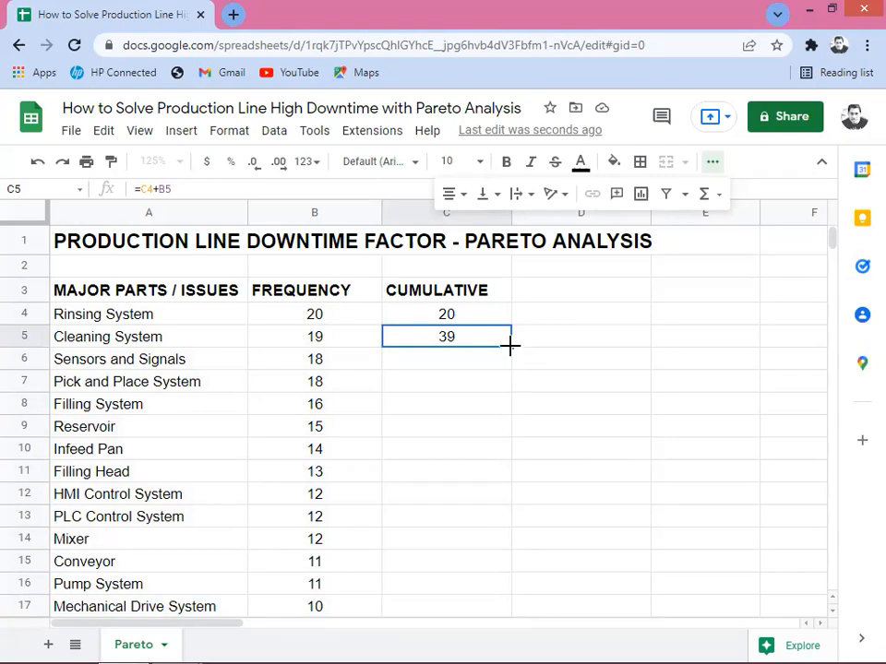
pyautogui.doubleClick(510, 344)
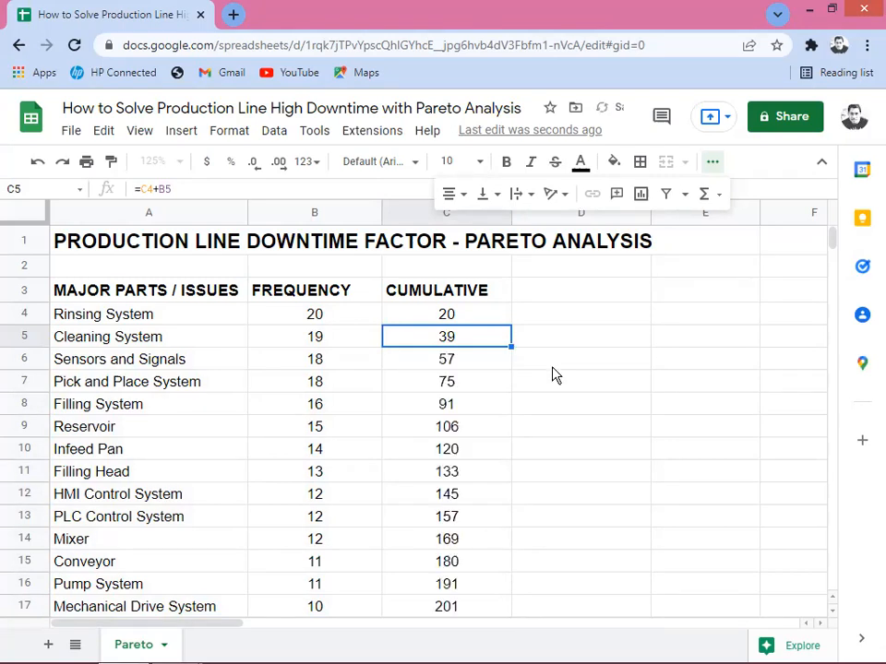
# Clear the surplus cumulative formula from C23 in the TOTAL row and compare C22 with the frequency total in B23.
pyautogui.click(484, 455)
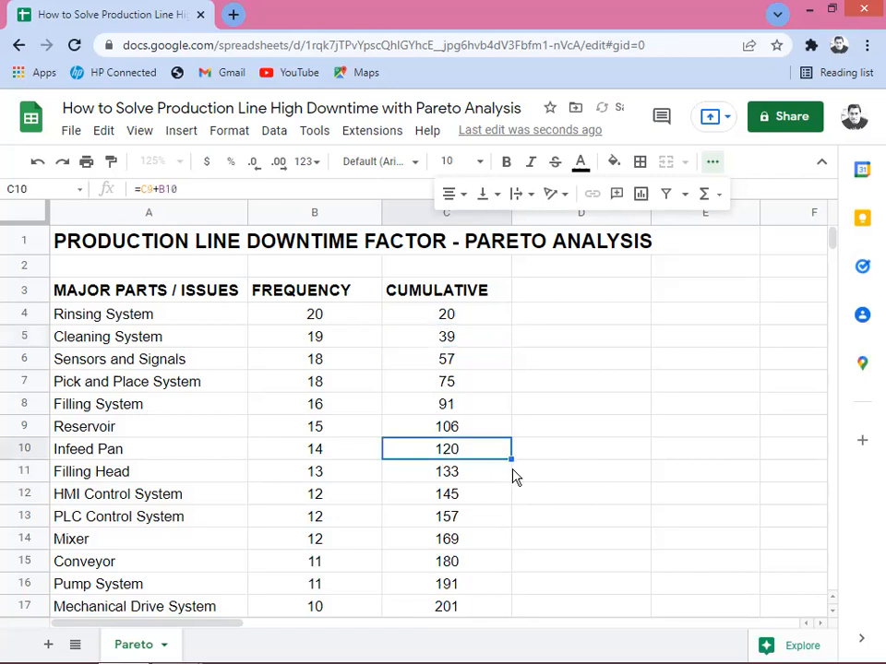
pyautogui.press('Down')
pyautogui.press('Down')
pyautogui.press('Down')
pyautogui.press('Down')
pyautogui.press('Down')
pyautogui.press('Down')
pyautogui.press('Down')
pyautogui.press('Down')
pyautogui.press('Down')
pyautogui.press('Down')
pyautogui.press('Down')
pyautogui.press('Down')
pyautogui.press('Down')
pyautogui.press('Down')
pyautogui.press('Down')
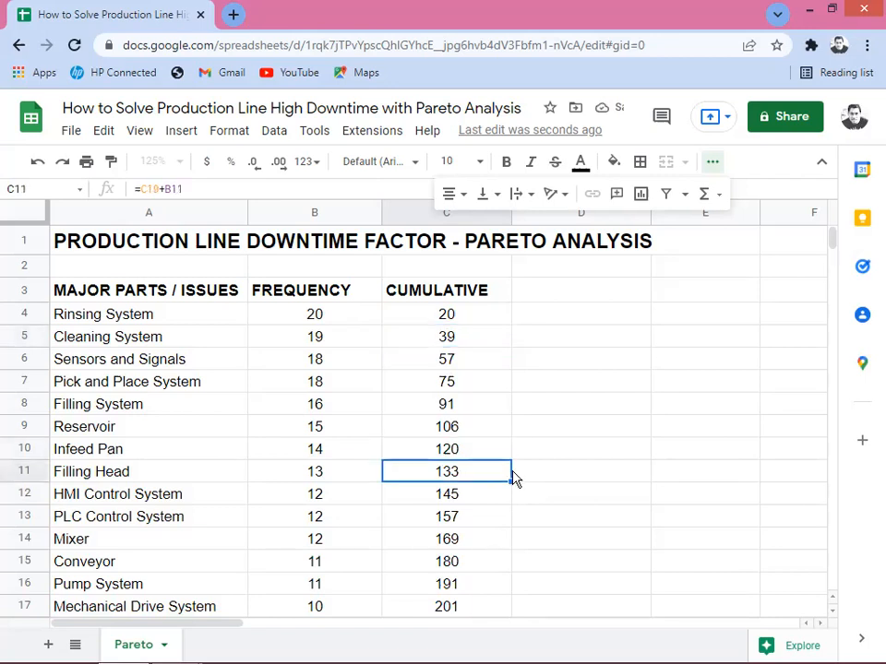
pyautogui.press('Up')
pyautogui.press('Up')
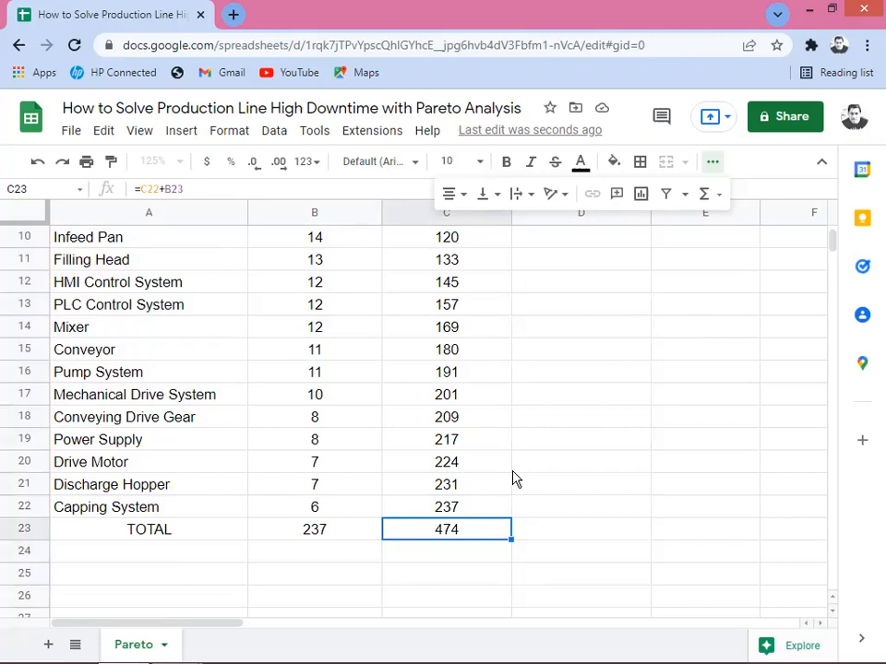
pyautogui.press('Delete')
pyautogui.press('Up')
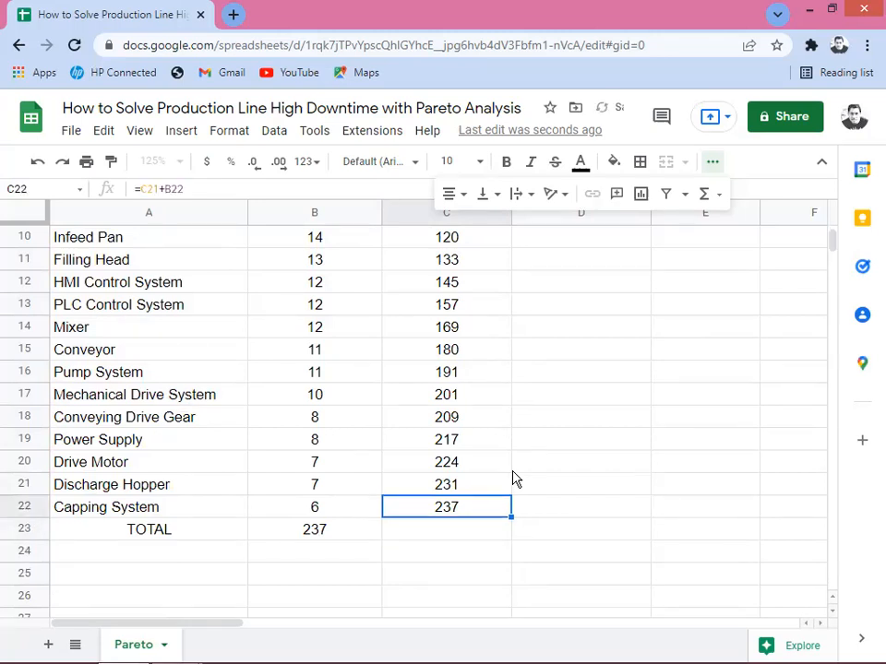
pyautogui.press('Left')
pyautogui.press('Down')
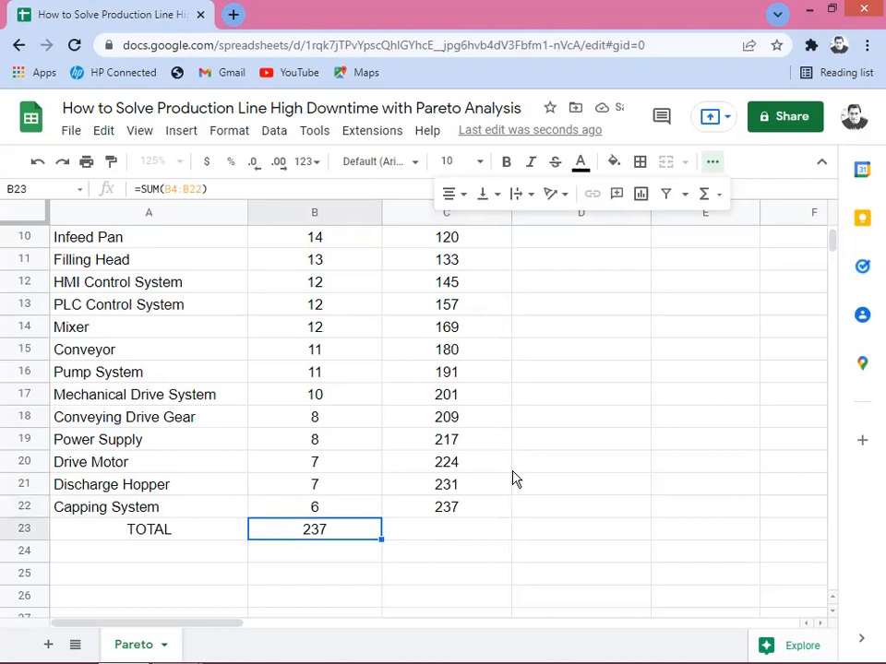
# Add the column header PERCENTAGE in cell D3, beside CUMULATIVE.
pyautogui.press('Right')
pyautogui.press('Up')
pyautogui.press('Up')
pyautogui.press('Up')
pyautogui.press('Up')
pyautogui.press('Up')
pyautogui.press('Up')
pyautogui.press('Up')
pyautogui.press('Up')
pyautogui.press('Up')
pyautogui.press('Up')
pyautogui.press('Up')
pyautogui.press('Up')
pyautogui.press('Up')
pyautogui.press('Up')
pyautogui.press('Up')
pyautogui.press('Up')
pyautogui.press('Up')
pyautogui.press('Up')
pyautogui.press('Up')
pyautogui.press('Up')
pyautogui.press('Up')
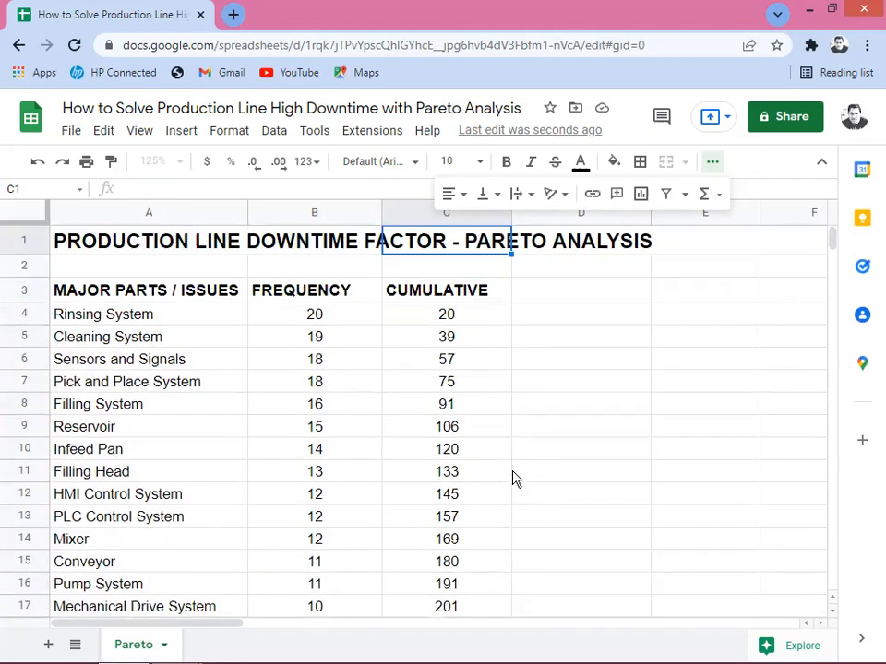
pyautogui.press('Down')
pyautogui.press('Right')
pyautogui.press('Down')
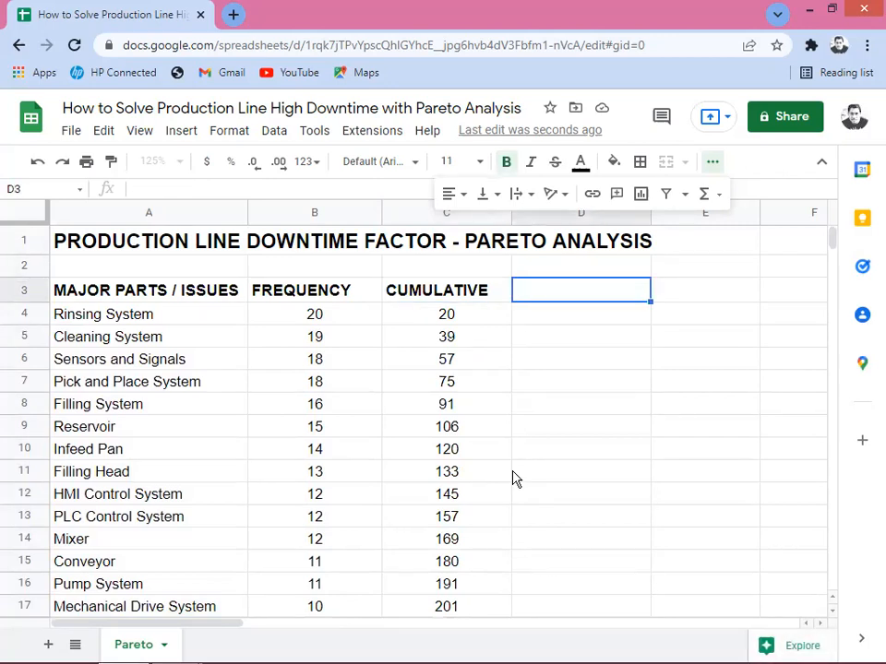
pyautogui.write('PER')
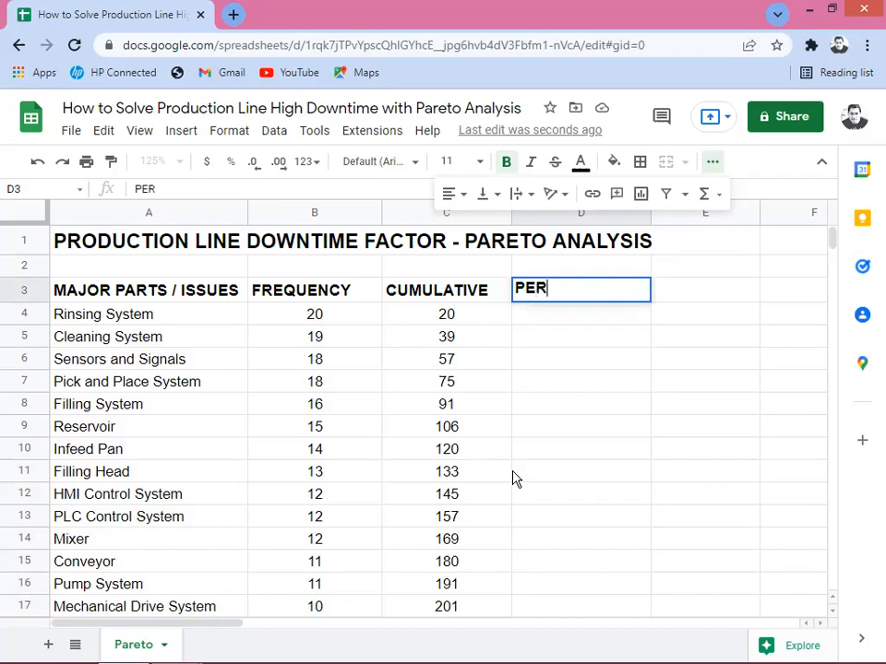
pyautogui.write('CENTA')
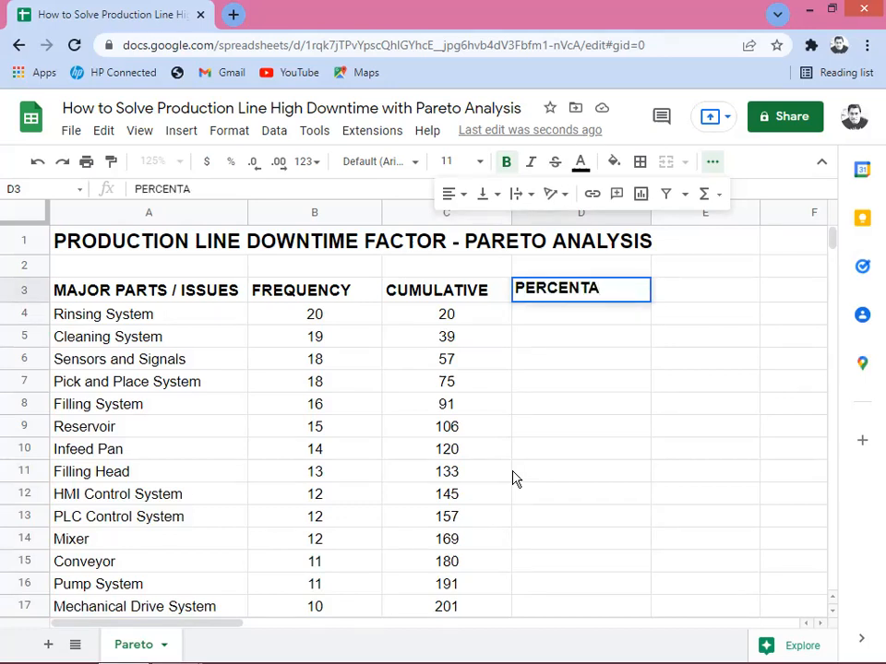
pyautogui.write('GE')
pyautogui.press('Tab')
pyautogui.press('Left')
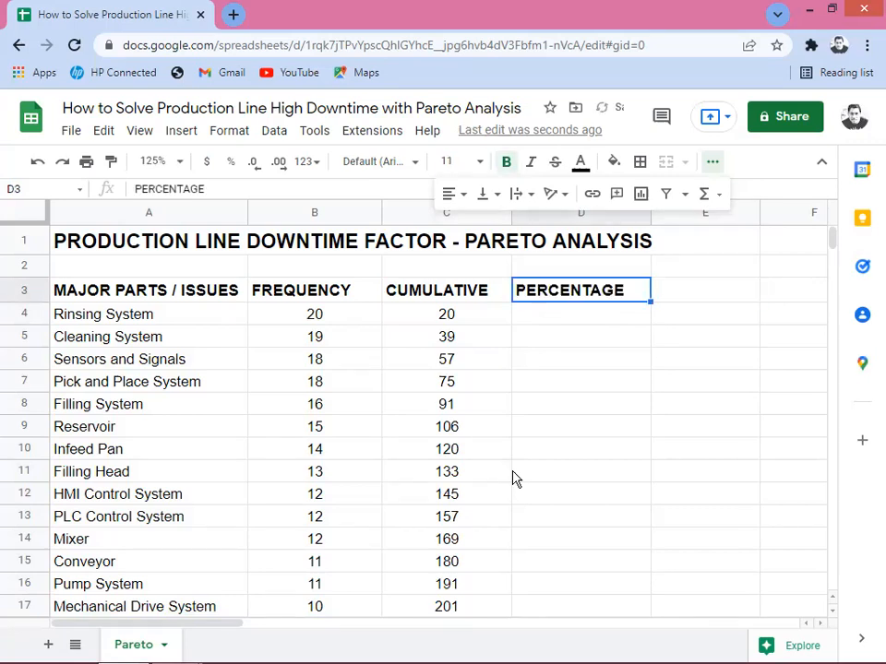
# Enter =C4/$B$23 in cell D4, dividing the cumulative value by the total with an absolute reference.
pyautogui.press('Down')
pyautogui.write('=')
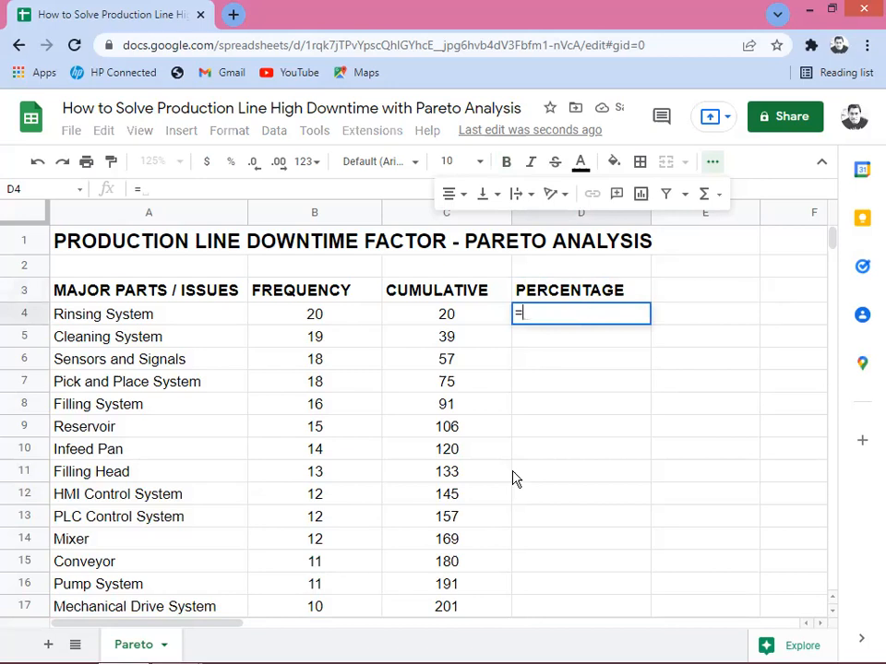
pyautogui.press('Left')
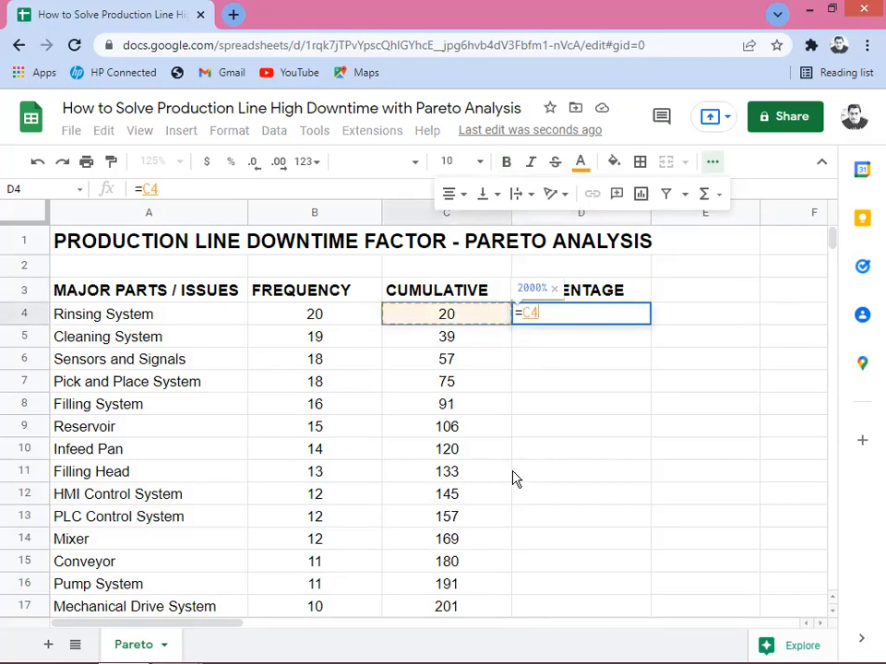
pyautogui.write('/')
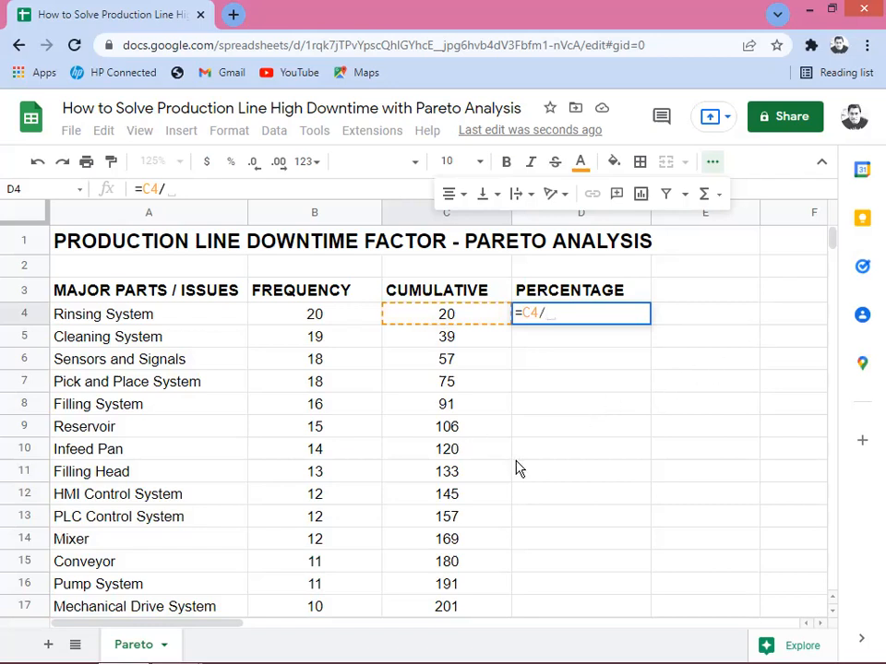
pyautogui.press('Down')
pyautogui.press('Left')
pyautogui.press('Left')
pyautogui.press('Down')
pyautogui.press('Down')
pyautogui.press('Down')
pyautogui.press('Down')
pyautogui.press('Down')
pyautogui.press('Down')
pyautogui.press('Down')
pyautogui.press('Down')
pyautogui.press('Down')
pyautogui.press('Down')
pyautogui.press('Down')
pyautogui.press('Down')
pyautogui.press('Down')
pyautogui.press('Down')
pyautogui.press('Down')
pyautogui.press('Down')
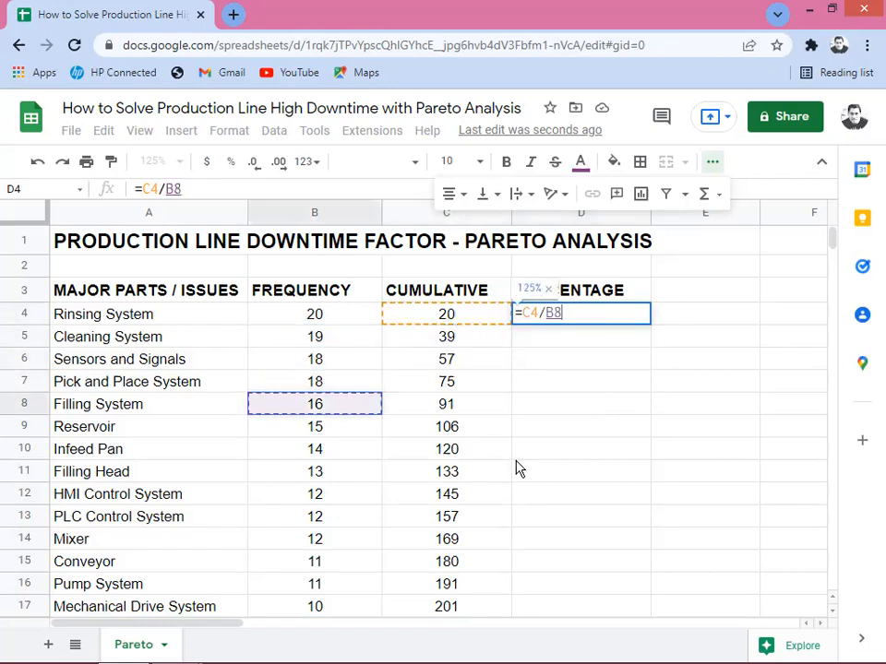
pyautogui.press('Down')
pyautogui.press('Down')
pyautogui.press('Down')
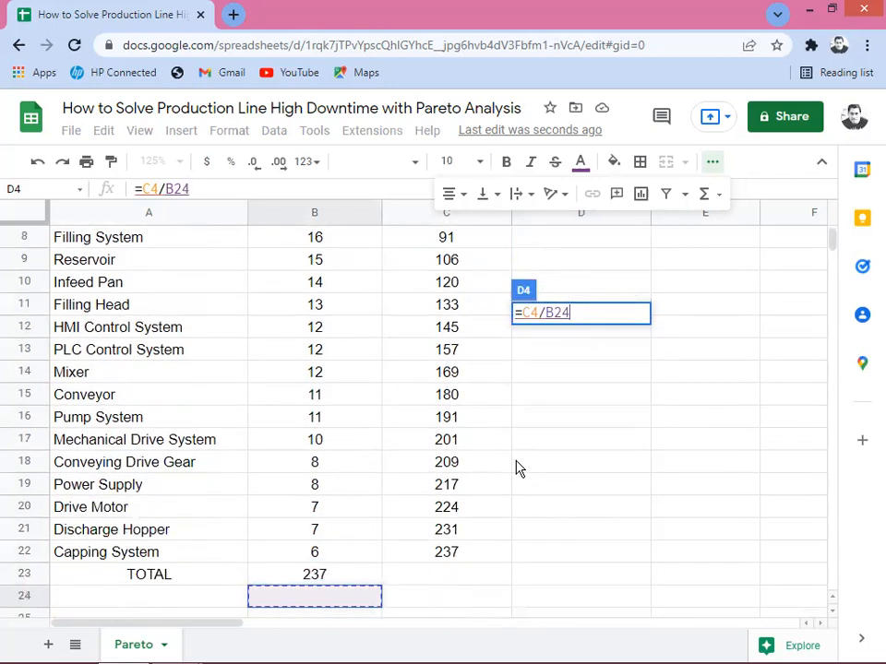
pyautogui.press('Up')
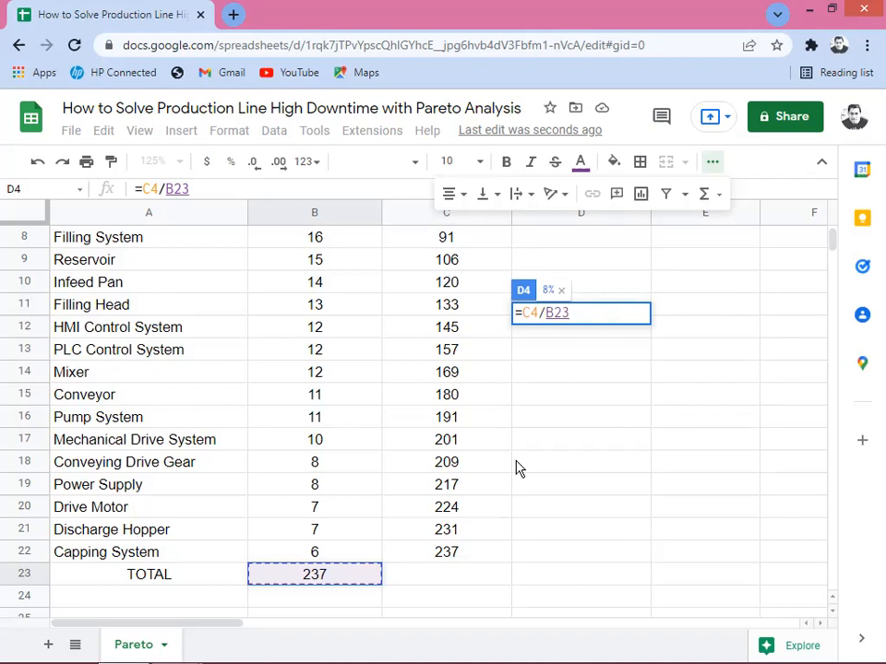
pyautogui.press('F4')
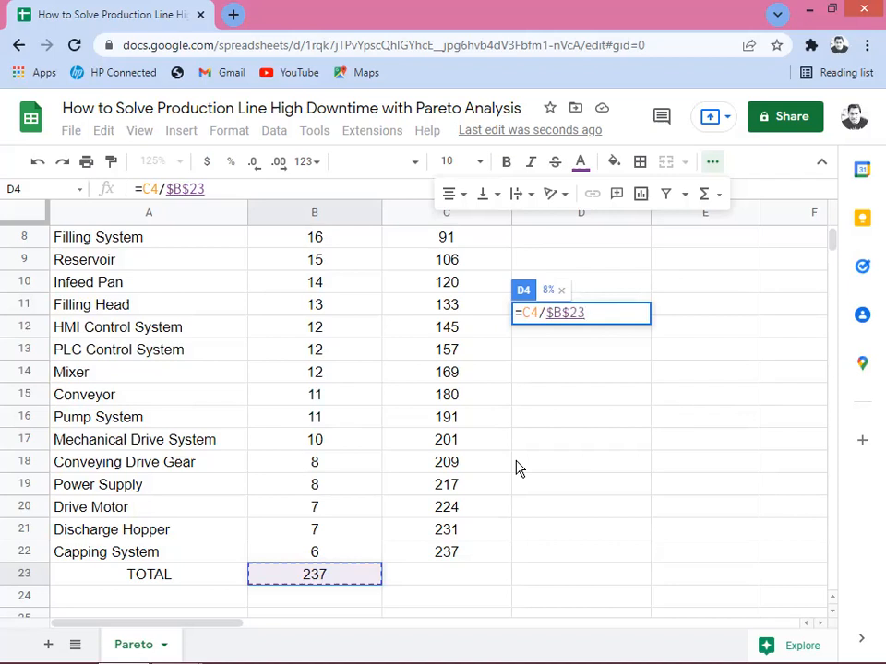
pyautogui.press('Return')
# Fill the percentage formula from D4 down the PERCENTAGE column to the Capping System row.
pyautogui.press('Up')
pyautogui.scroll(1, 516, 468)
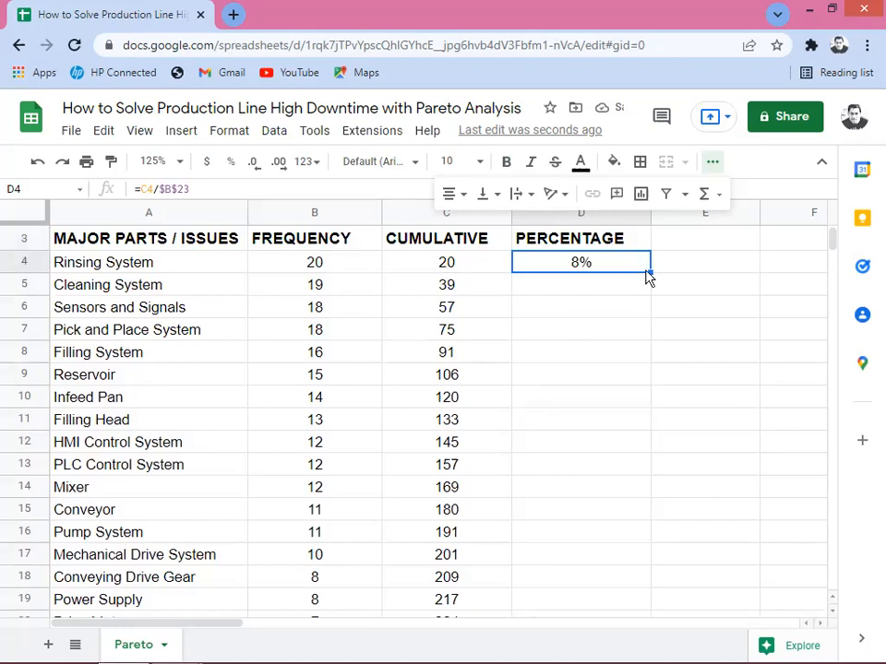
pyautogui.doubleClick(648, 269)
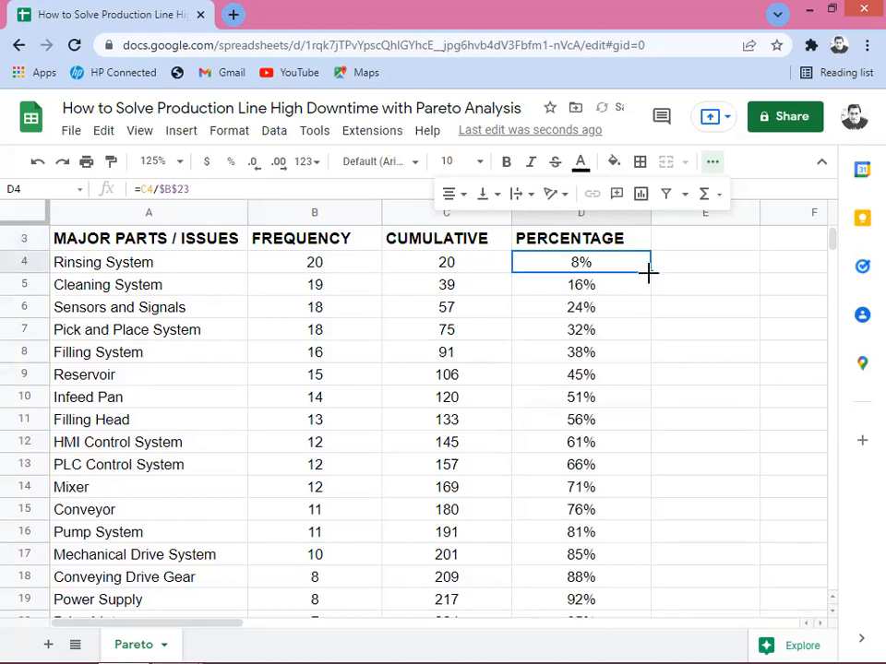
# Check the cumulative percentages from D7 down to the Capping System row and the empty TOTAL row cell below.
pyautogui.click(595, 331)
pyautogui.press('Down')
pyautogui.press('Down')
pyautogui.press('Down')
pyautogui.press('Down')
pyautogui.press('Down')
pyautogui.press('Down')
pyautogui.press('Down')
pyautogui.press('Down')
pyautogui.press('Down')
pyautogui.press('Down')
pyautogui.press('Down')
pyautogui.press('Down')
pyautogui.press('Down')
pyautogui.press('Down')
pyautogui.press('Down')
pyautogui.press('Down')
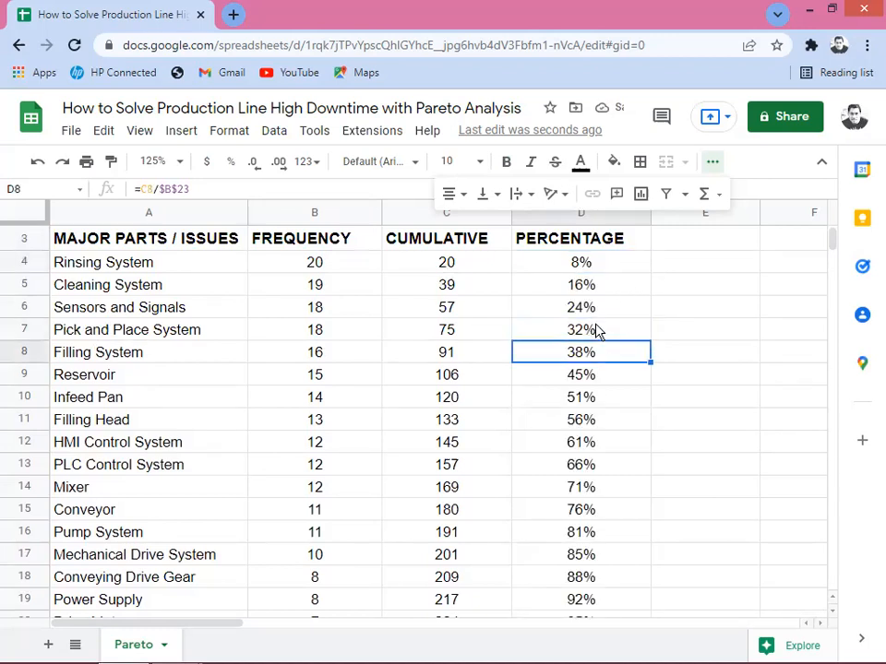
pyautogui.press('Down')
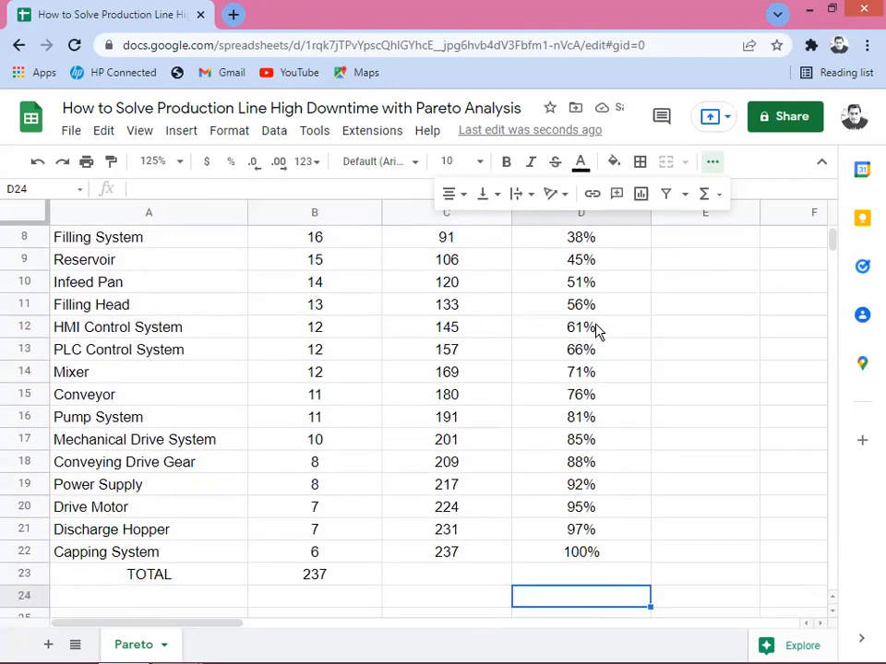
pyautogui.press('Up')
pyautogui.press('Up')
pyautogui.press('Left')
pyautogui.press('Left')
pyautogui.press('Left')
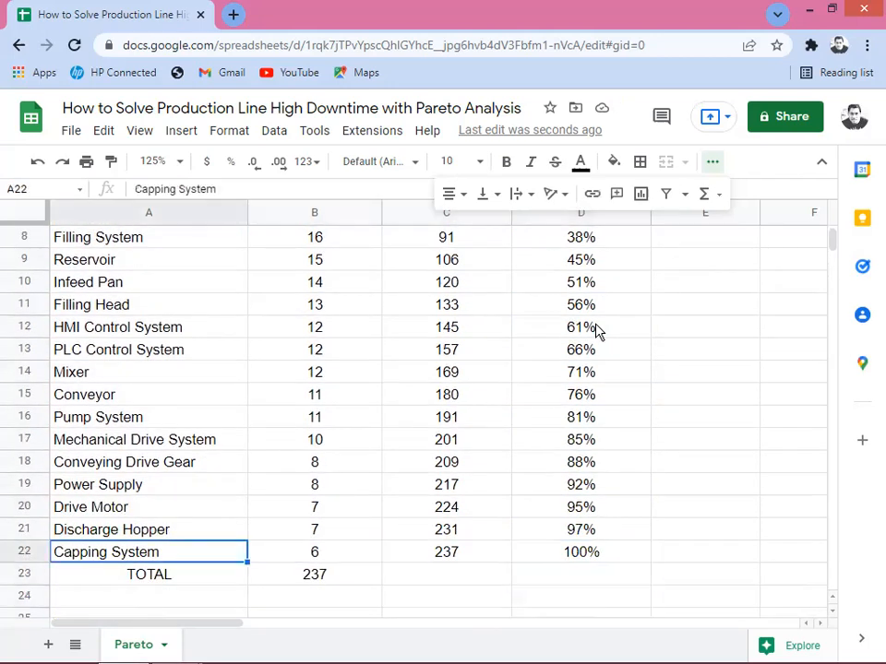
# Review the table from the Capping System row up to the row 3 headers, MAJOR PARTS / ISSUES through PERCENTAGE.
pyautogui.press('Up')
pyautogui.press('Up')
pyautogui.press('Up')
pyautogui.press('Up')
pyautogui.press('Up')
pyautogui.press('Up')
pyautogui.press('Up')
pyautogui.press('Up')
pyautogui.press('Up')
pyautogui.press('Up')
pyautogui.press('Up')
pyautogui.press('Up')
pyautogui.press('Up')
pyautogui.press('Up')
pyautogui.press('Up')
pyautogui.press('Up')
pyautogui.press('Up')
pyautogui.press('Up')
pyautogui.press('Up')
pyautogui.press('Up')
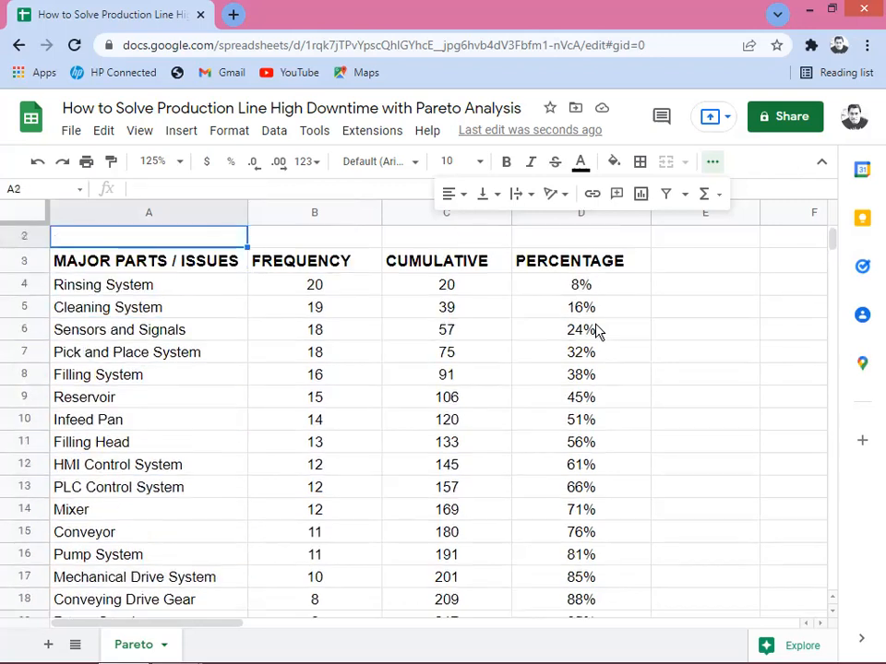
pyautogui.press('Down')
pyautogui.press('Down')
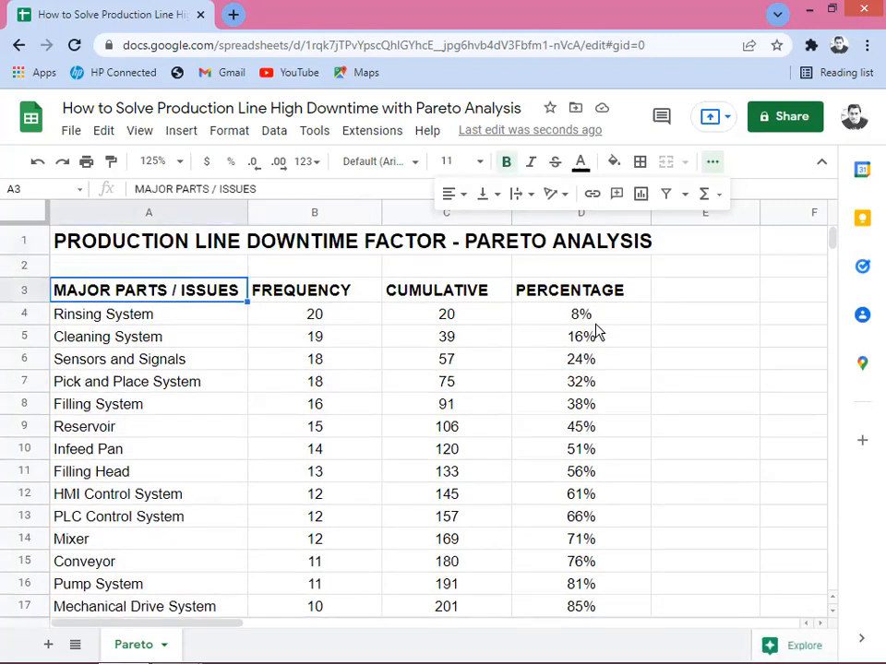
pyautogui.press('Right')
pyautogui.press('Right')
pyautogui.press('Right')
pyautogui.press('Left')
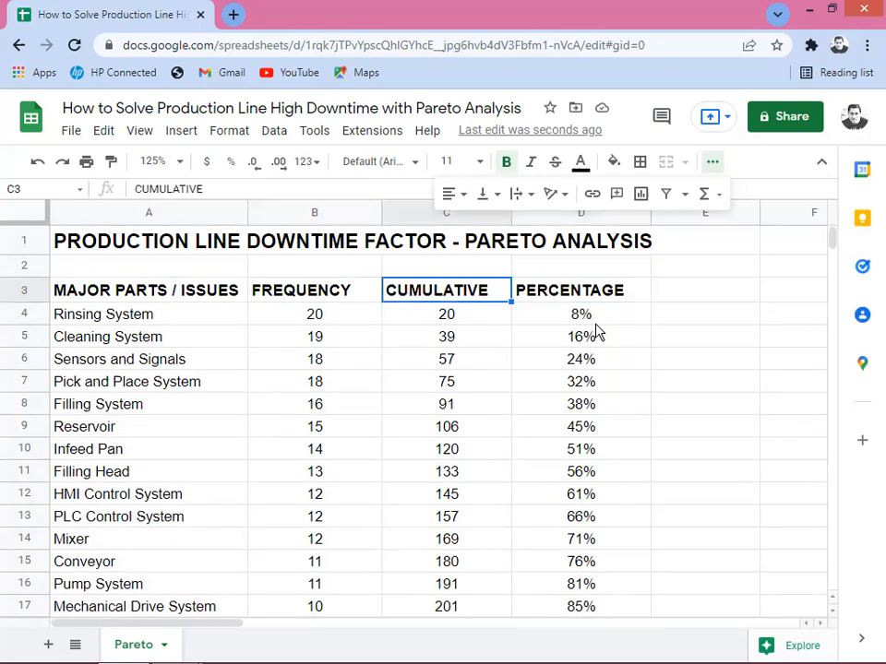
pyautogui.press('Left')
pyautogui.press('Left')
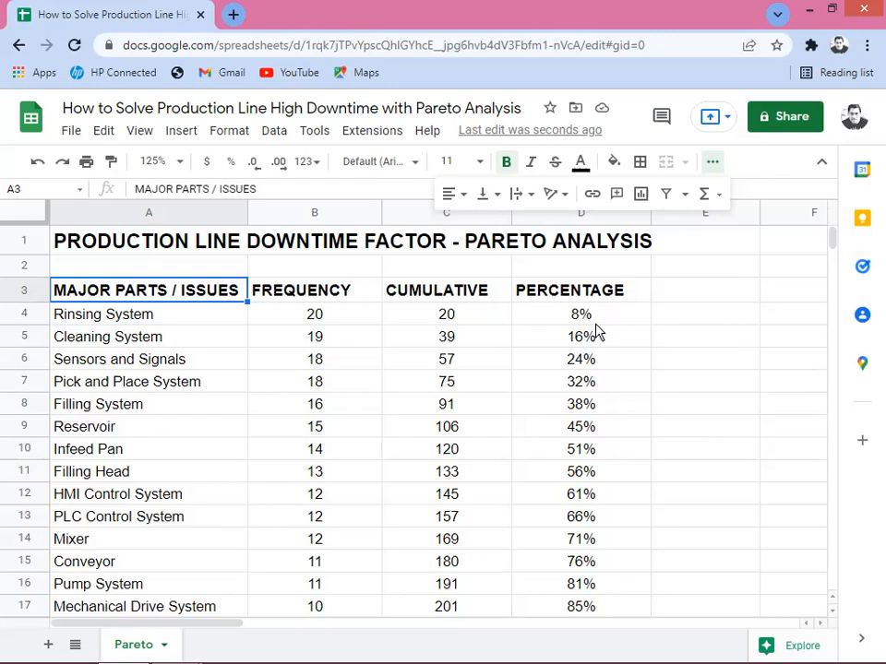
# Select the MAJOR PARTS / ISSUES and FREQUENCY columns (A3:B22) together with the PERCENTAGE column (D3:D22), leaving out CUMULATIVE.
pyautogui.press('ctrl')
pyautogui.moveTo(137, 294); pyautogui.dragTo(184, 481)
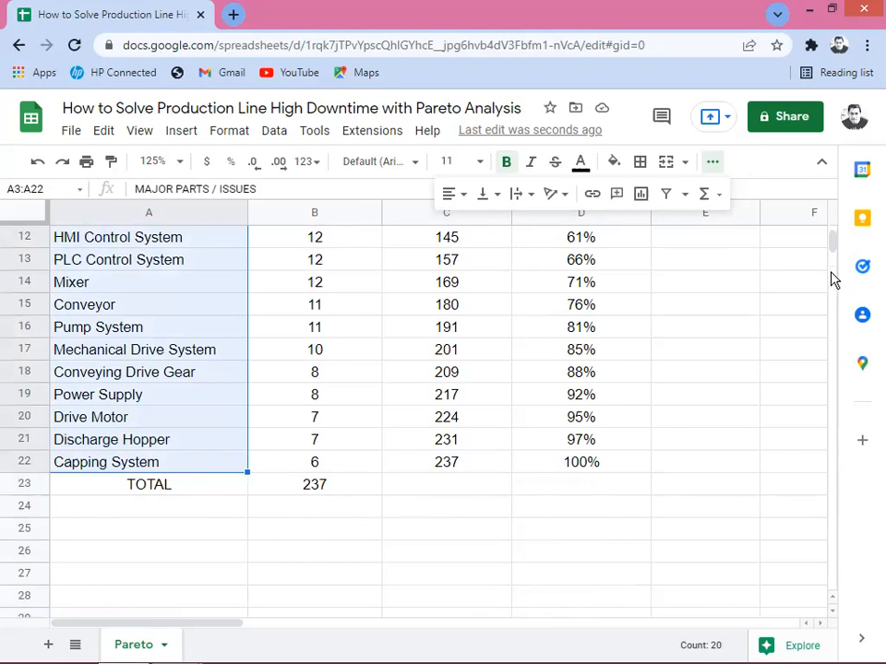
pyautogui.moveTo(834, 253); pyautogui.dragTo(832, 226)
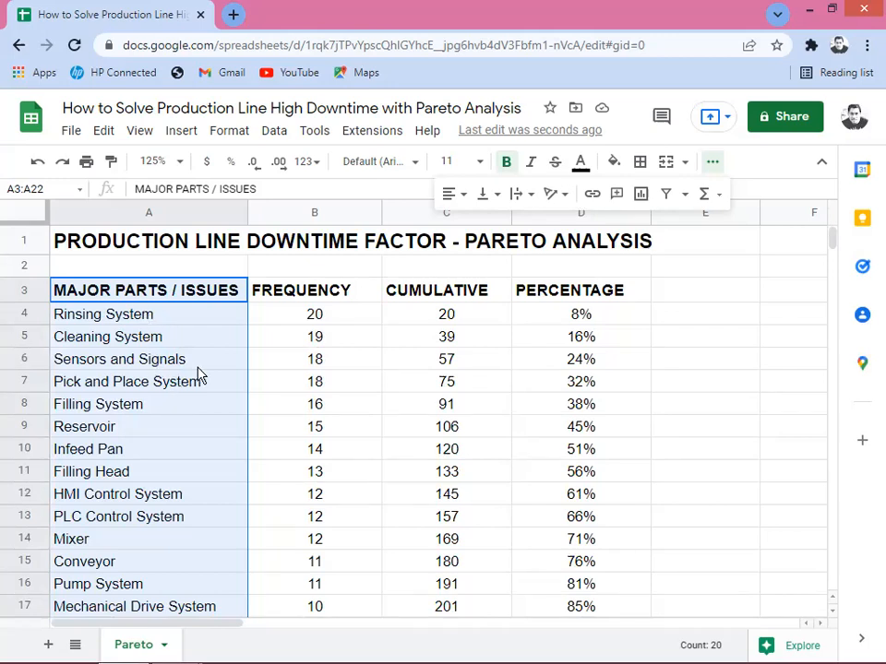
pyautogui.hotkey('shift', 'Right')
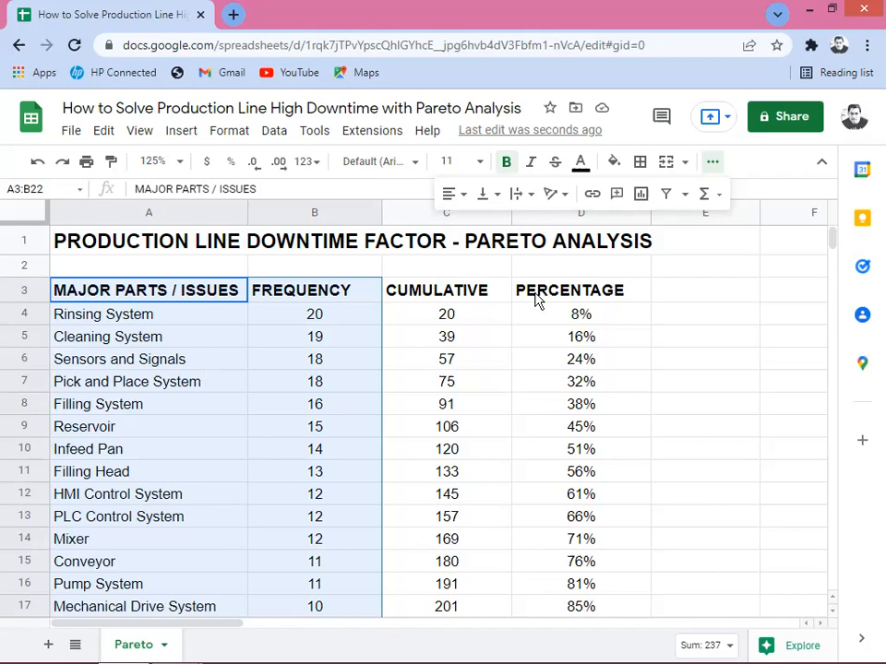
pyautogui.moveTo(547, 293); pyautogui.dragTo(576, 499)
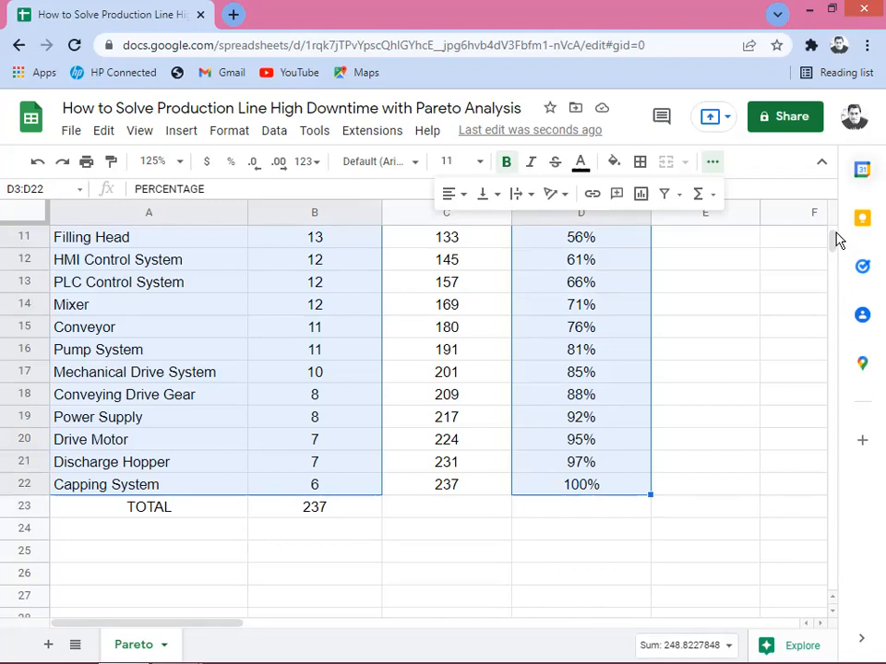
pyautogui.moveTo(834, 241); pyautogui.dragTo(831, 231)
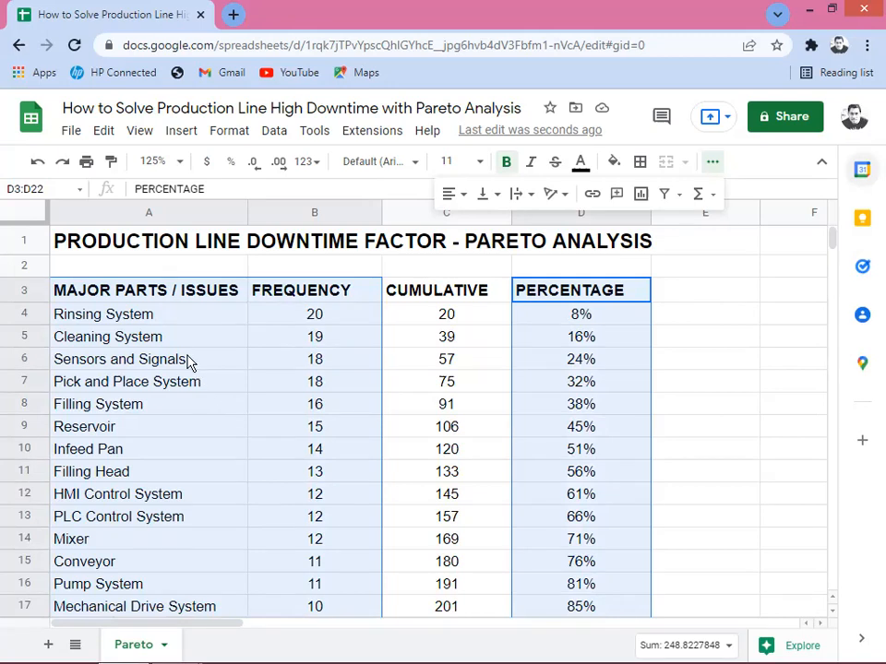
# Insert a chart from the selected ranges and change its type to Combo chart.
pyautogui.click(179, 140)
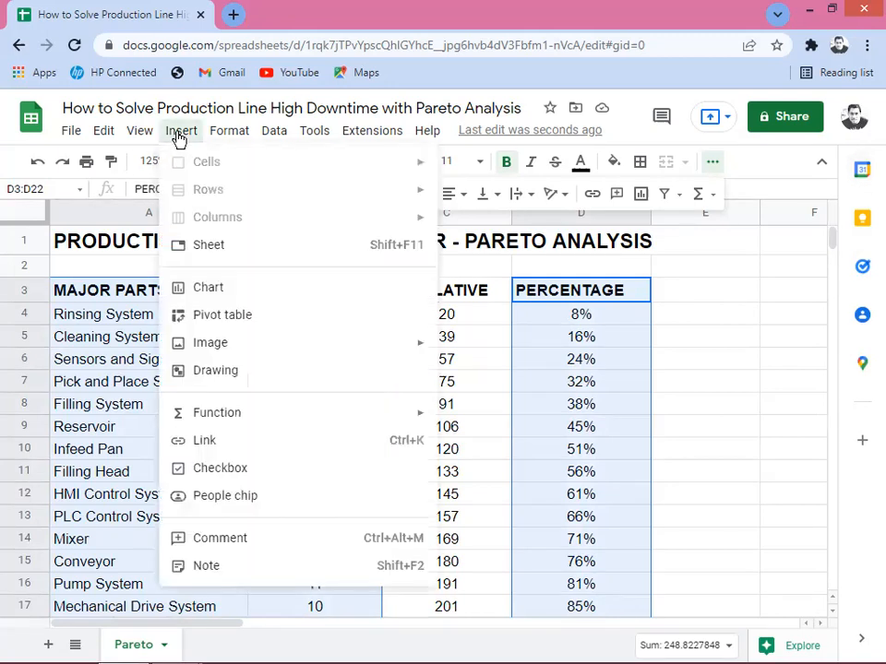
pyautogui.press('Escape')
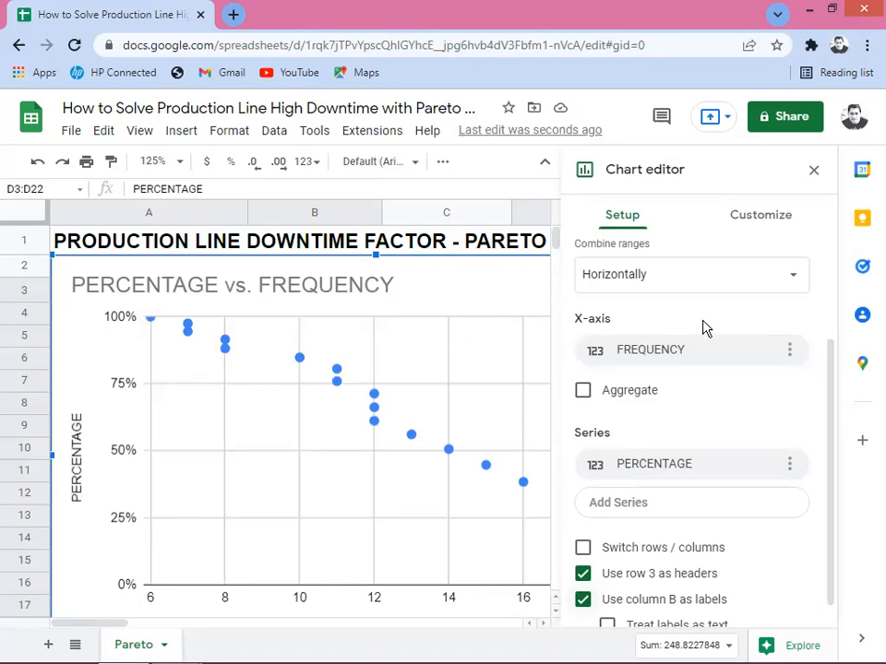
pyautogui.moveTo(828, 369); pyautogui.dragTo(855, 175)
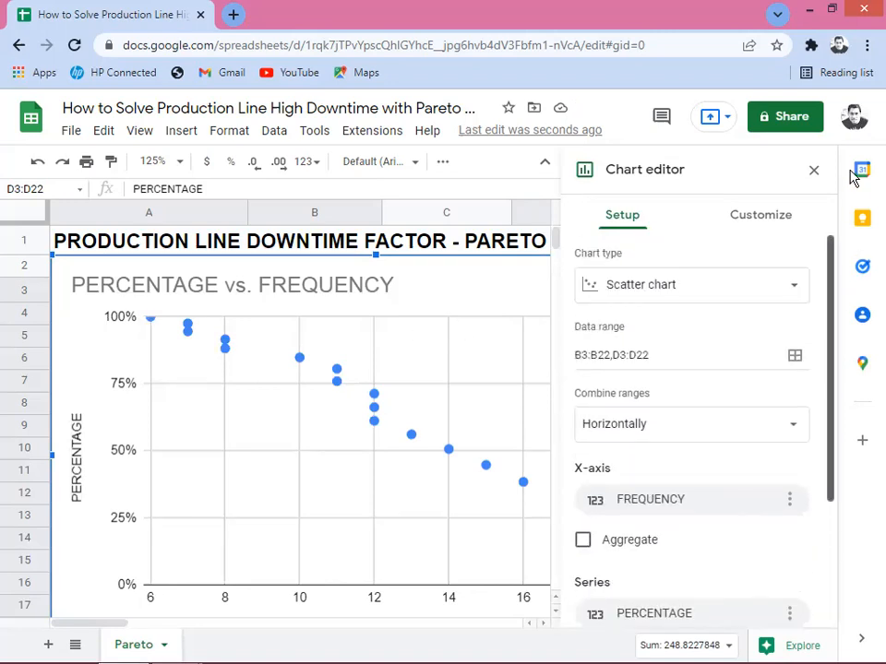
pyautogui.click(787, 291)
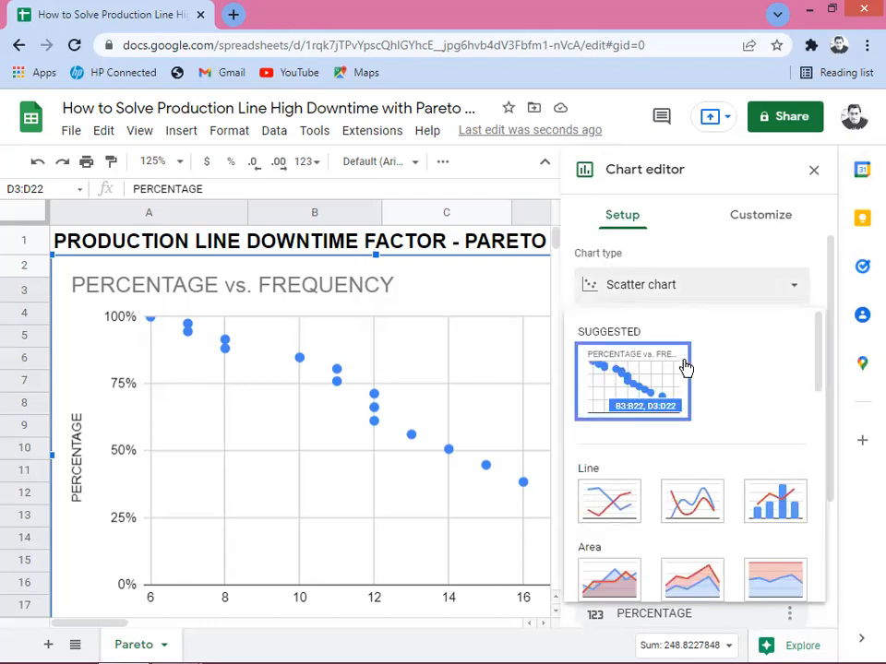
pyautogui.click(775, 503)
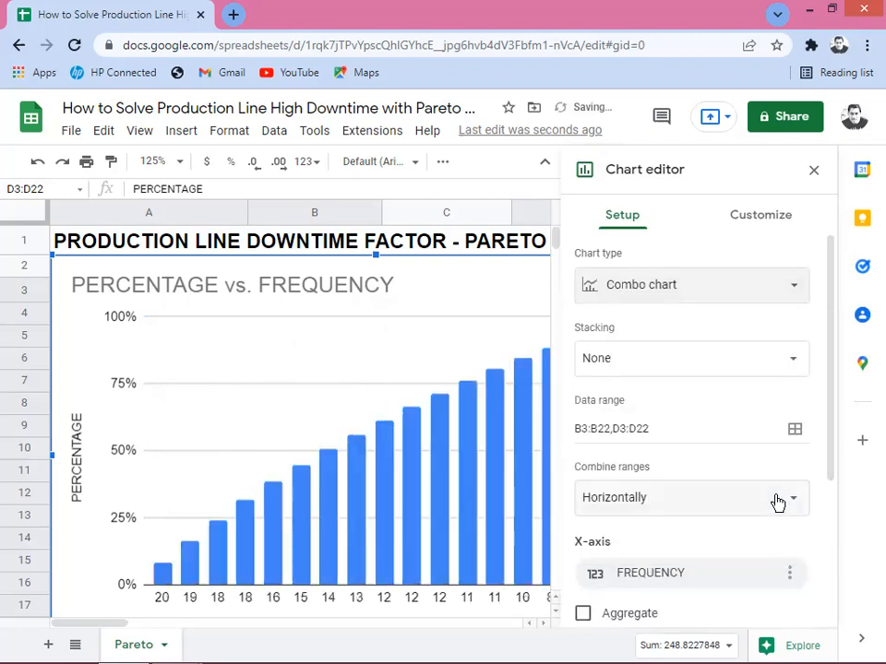
# Change the chart's existing series to FREQUENCY and add PERCENTAGE as a second series.
pyautogui.moveTo(834, 356); pyautogui.dragTo(828, 504)
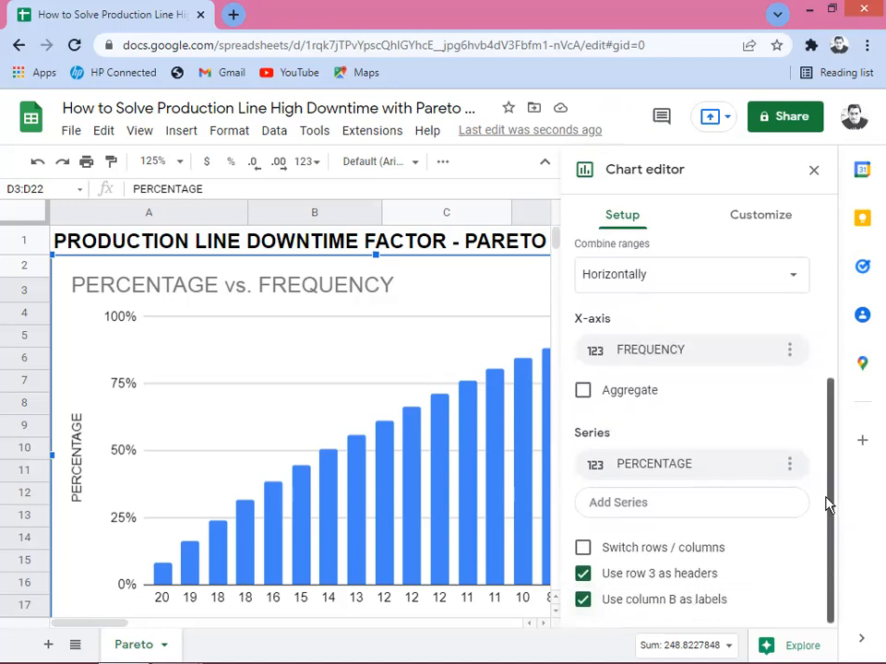
pyautogui.click(667, 472)
pyautogui.click(643, 539)
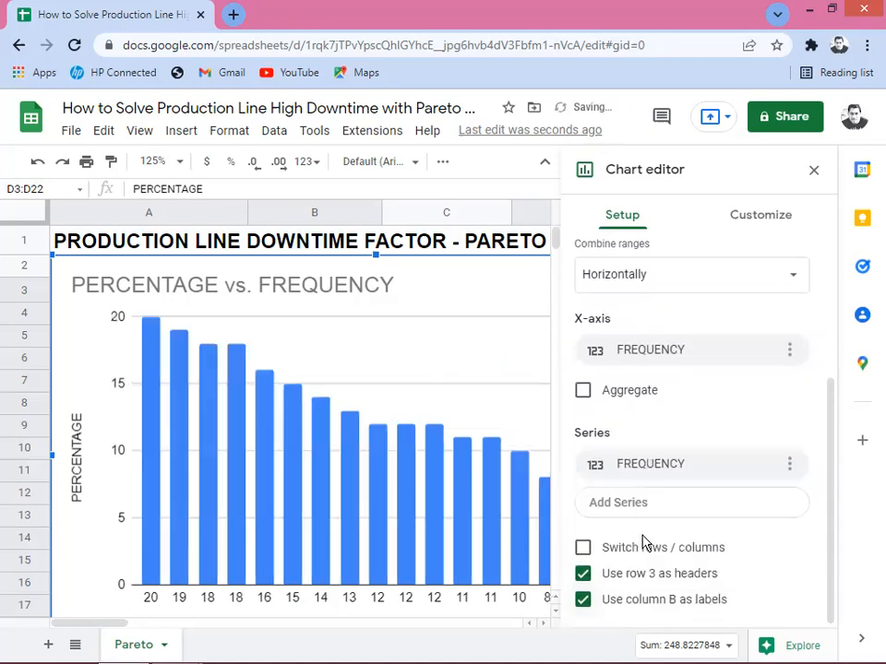
pyautogui.click(650, 509)
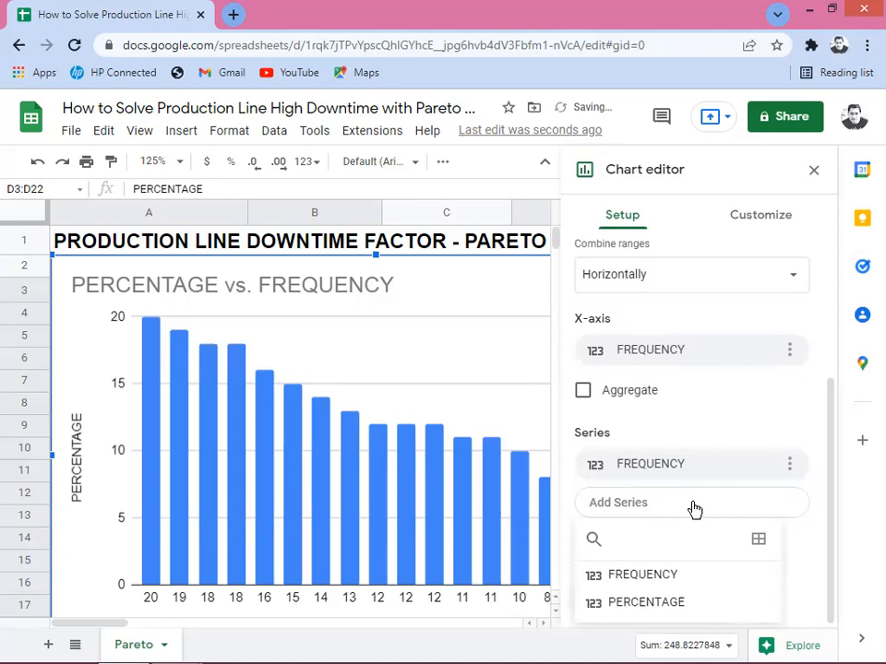
pyautogui.click(621, 506)
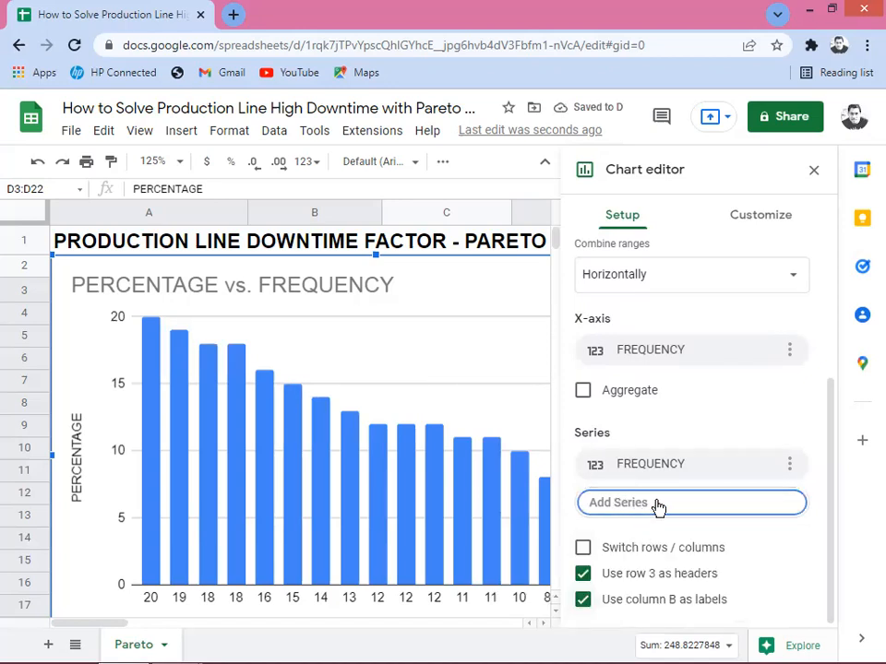
pyautogui.click(659, 505)
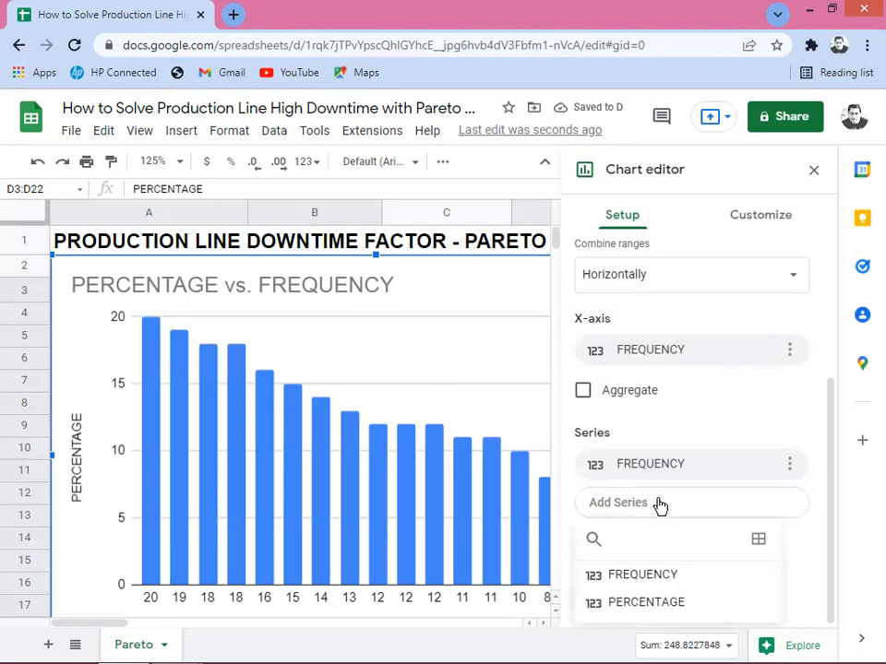
pyautogui.click(639, 605)
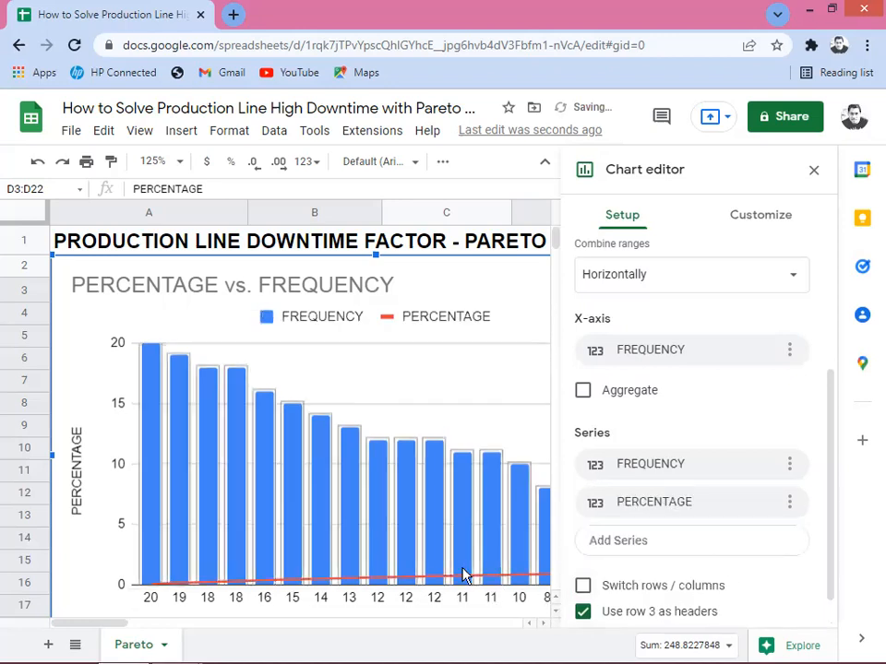
# Check the chart's setup options and the FREQUENCY series formatting, including its type, line settings and axis.
pyautogui.moveTo(830, 481); pyautogui.dragTo(833, 515)
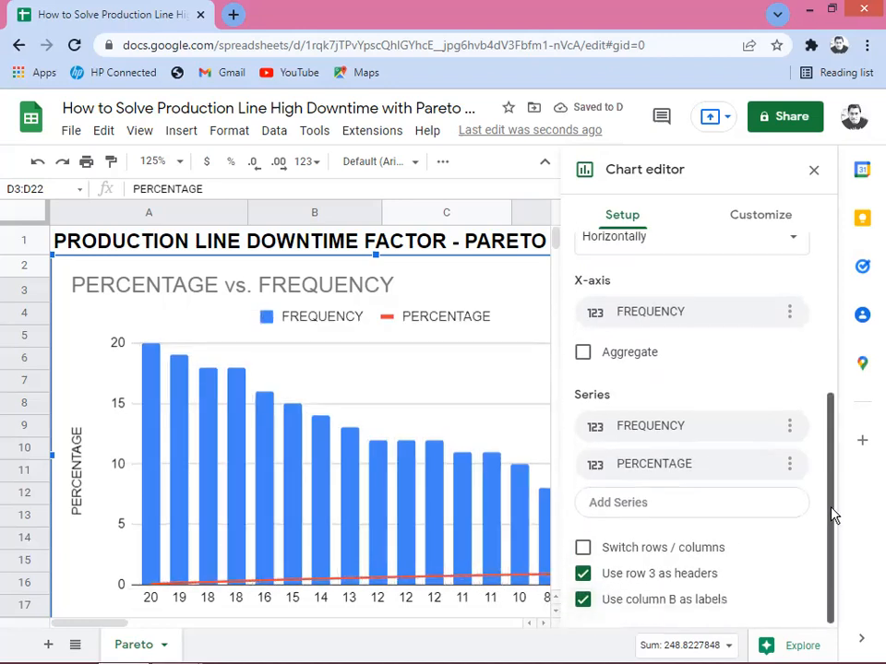
pyautogui.scroll(2, 831, 524)
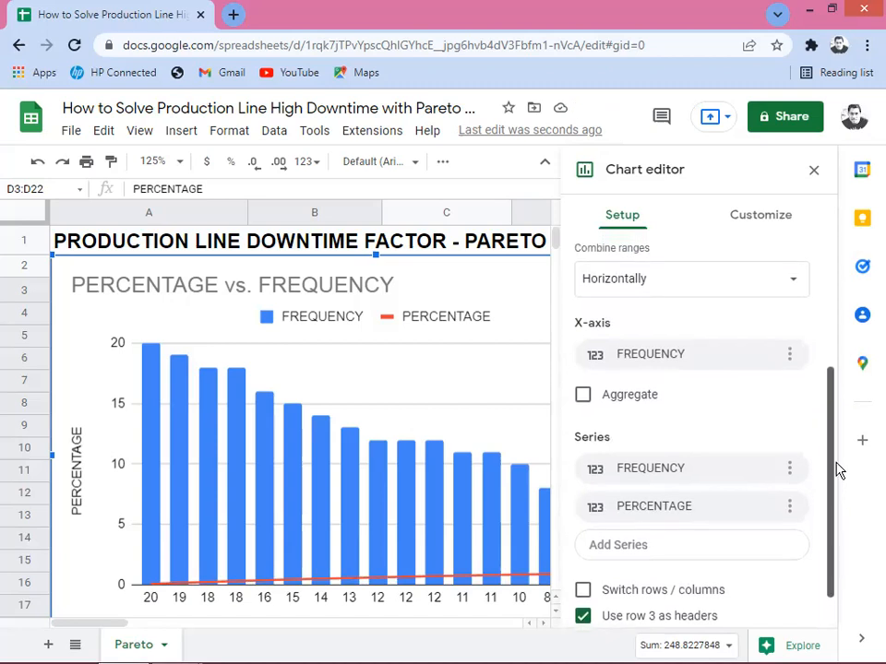
pyautogui.scroll(3, 842, 448)
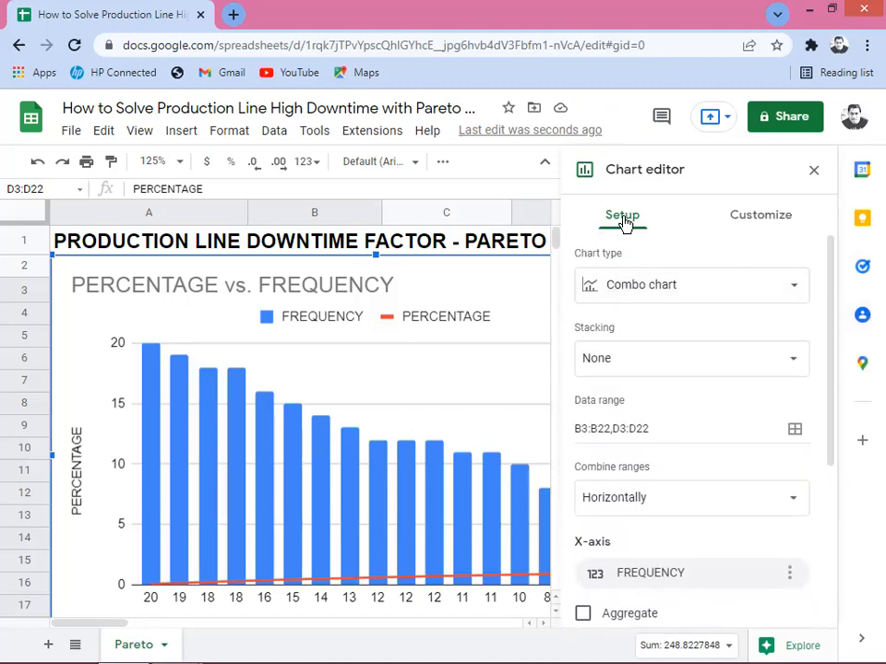
pyautogui.click(764, 218)
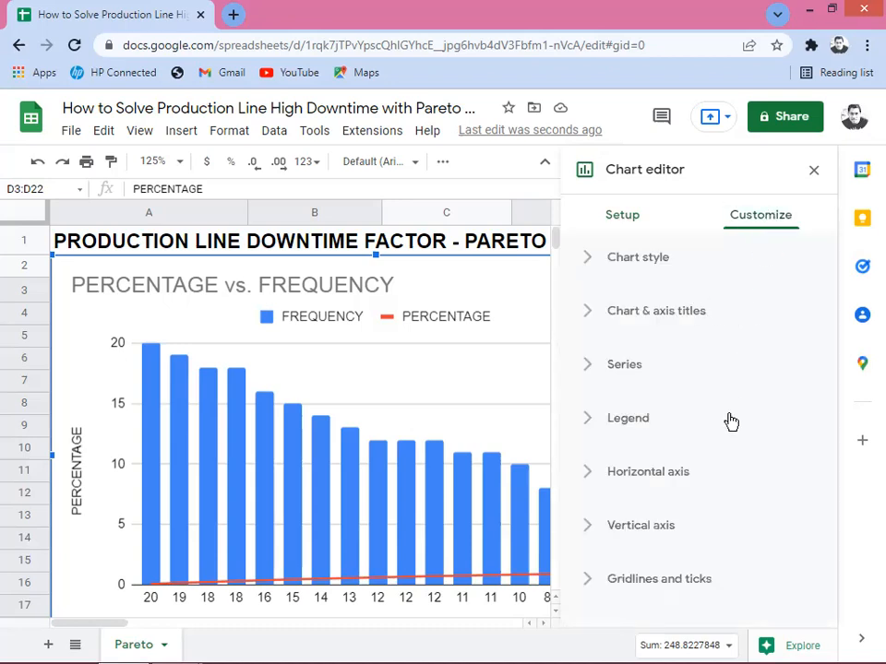
pyautogui.click(618, 366)
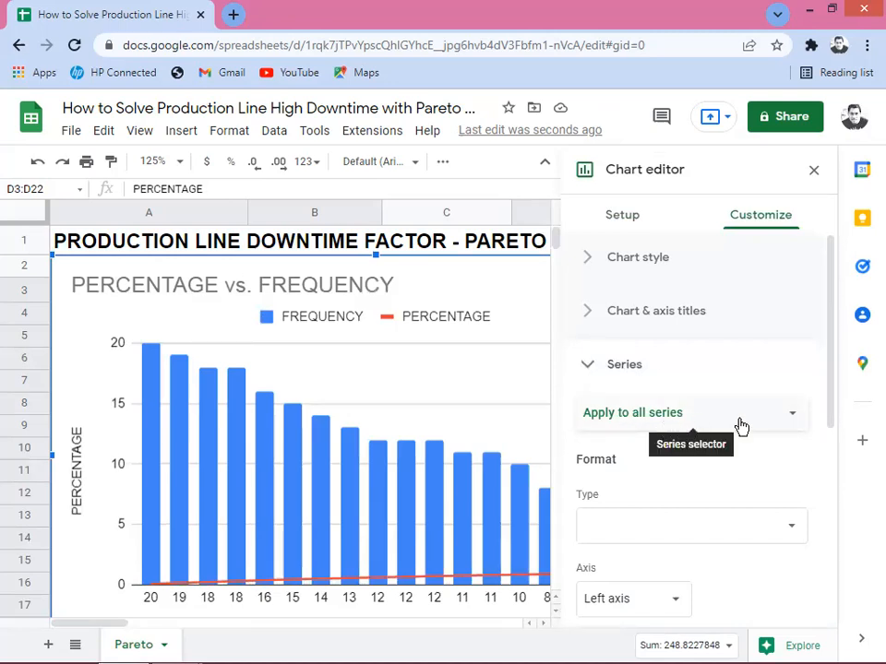
pyautogui.click(793, 417)
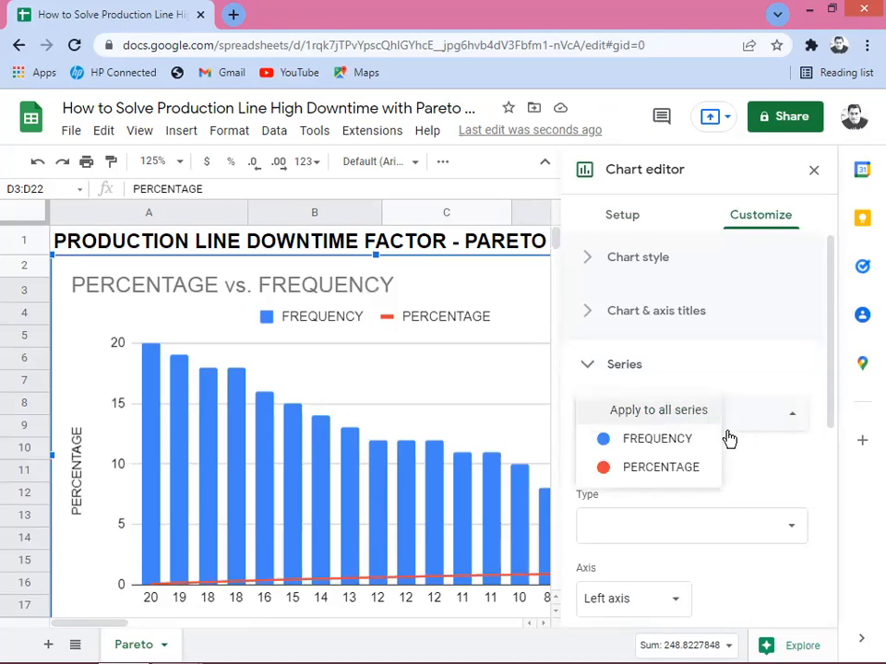
pyautogui.click(658, 440)
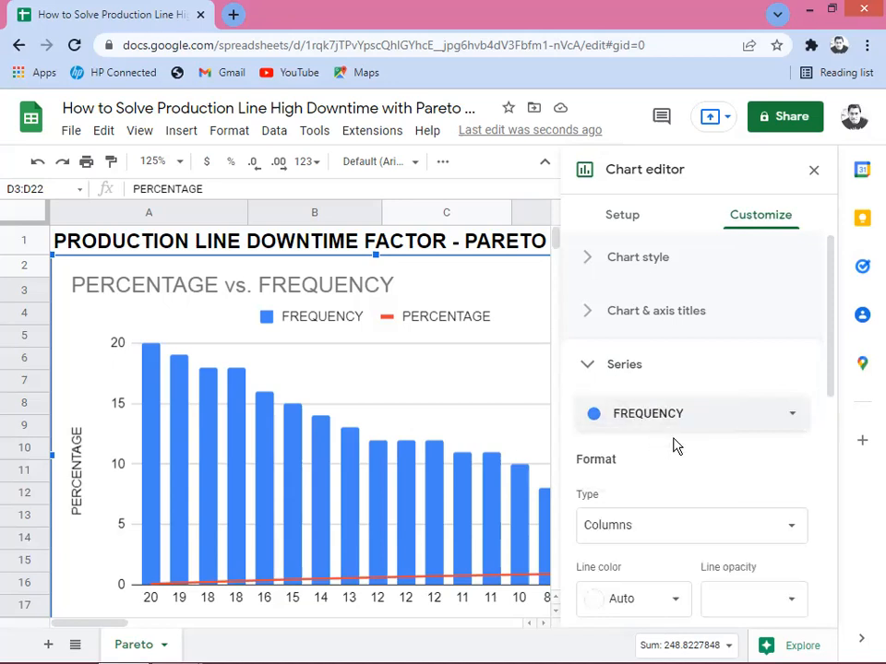
pyautogui.moveTo(830, 378); pyautogui.dragTo(840, 440)
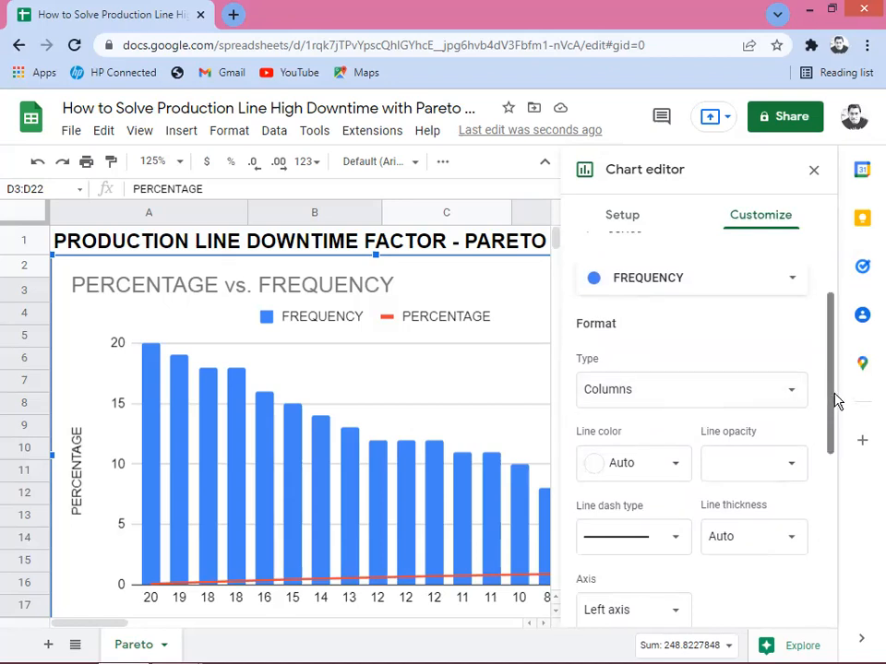
pyautogui.moveTo(835, 399); pyautogui.dragTo(841, 455)
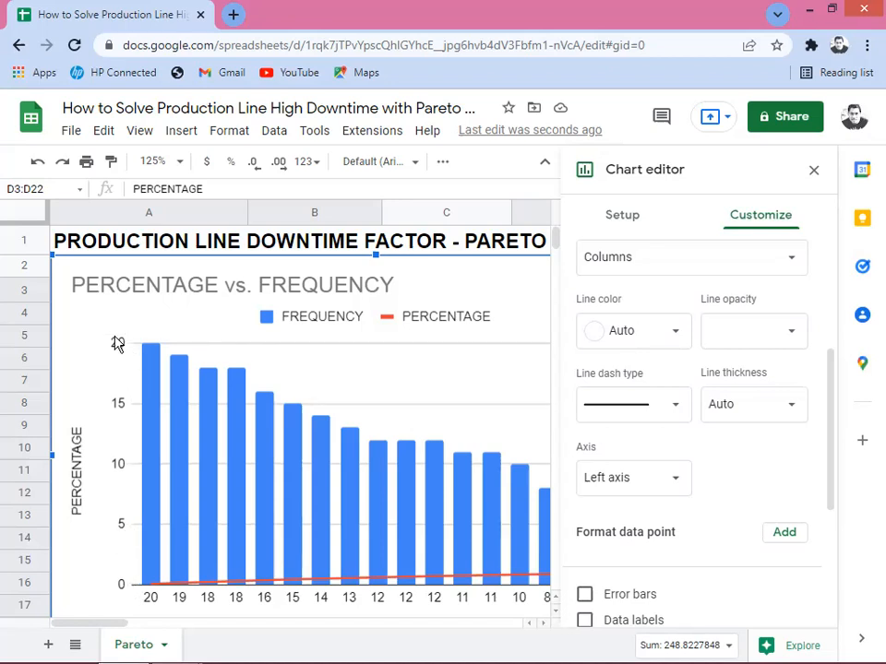
pyautogui.moveTo(831, 421); pyautogui.dragTo(834, 348)
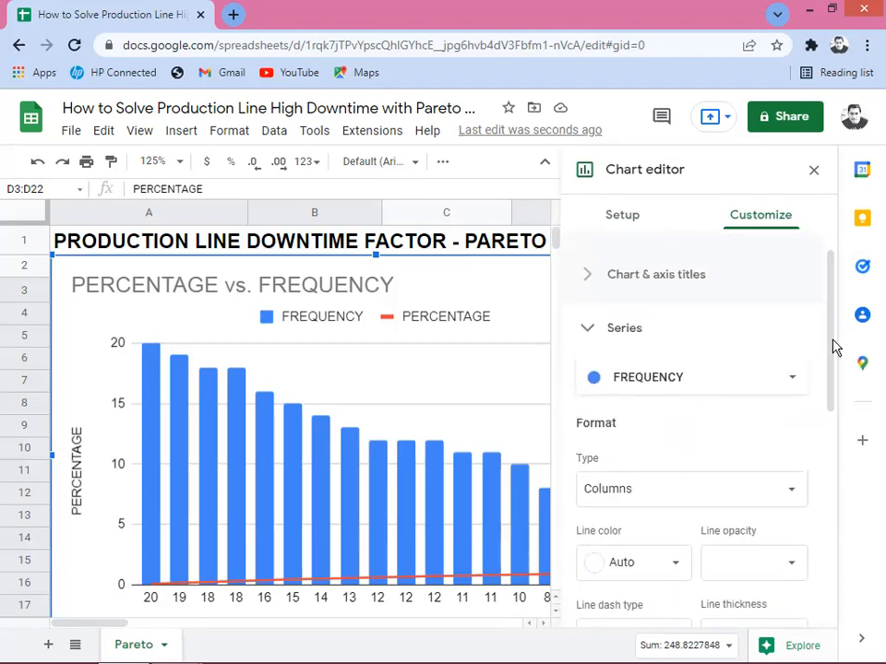
# Format the PERCENTAGE series line with the evenly dashed line type and a thickness of 4px.
pyautogui.click(798, 383)
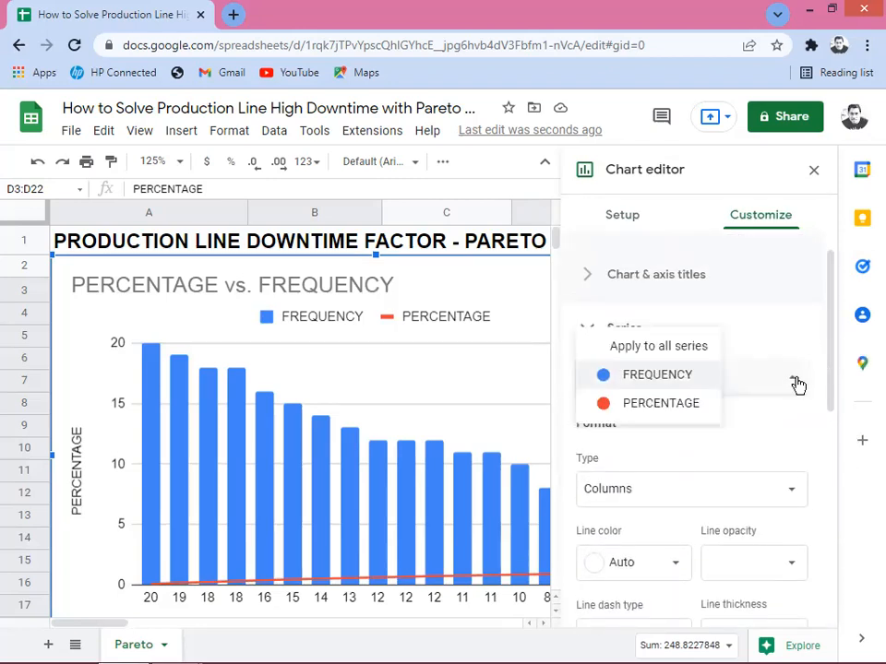
pyautogui.click(661, 407)
pyautogui.moveTo(835, 371); pyautogui.dragTo(844, 433)
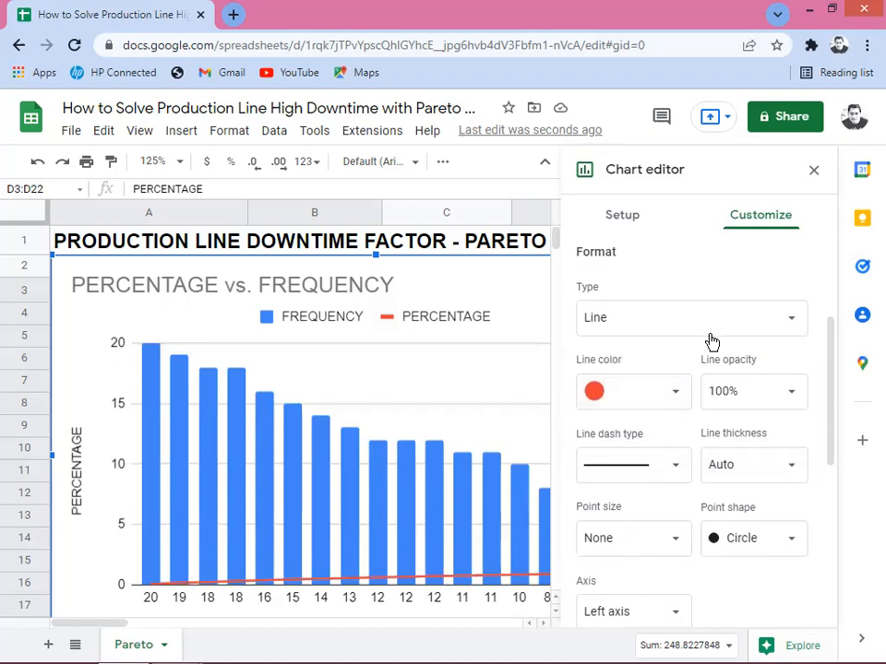
pyautogui.moveTo(829, 394); pyautogui.dragTo(831, 362)
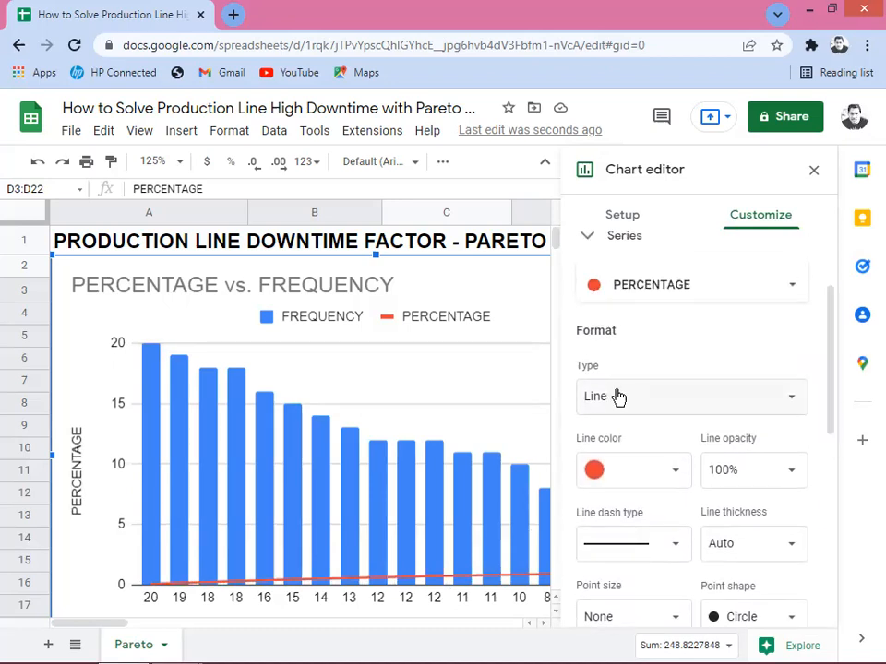
pyautogui.moveTo(830, 419); pyautogui.dragTo(833, 434)
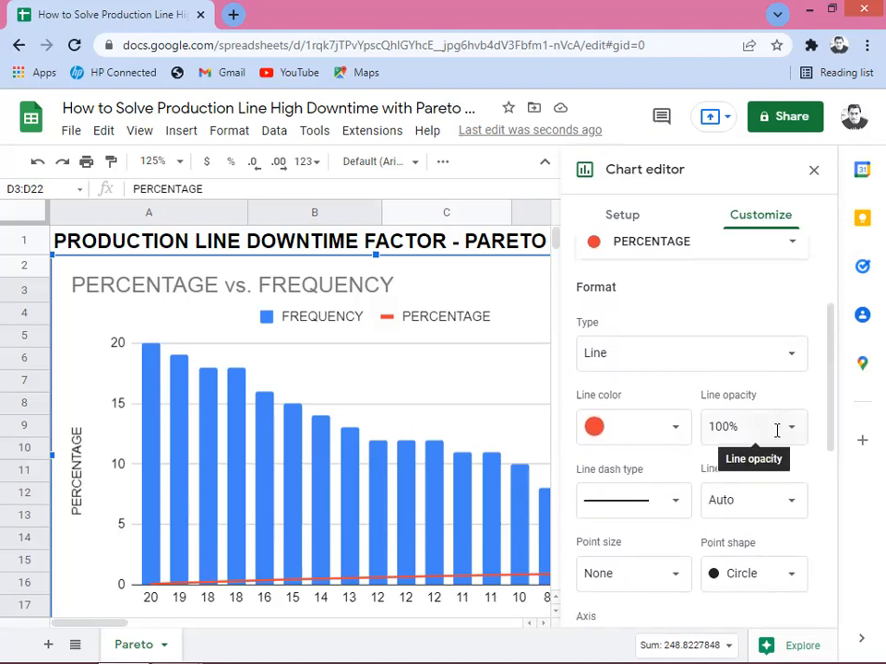
pyautogui.click(675, 506)
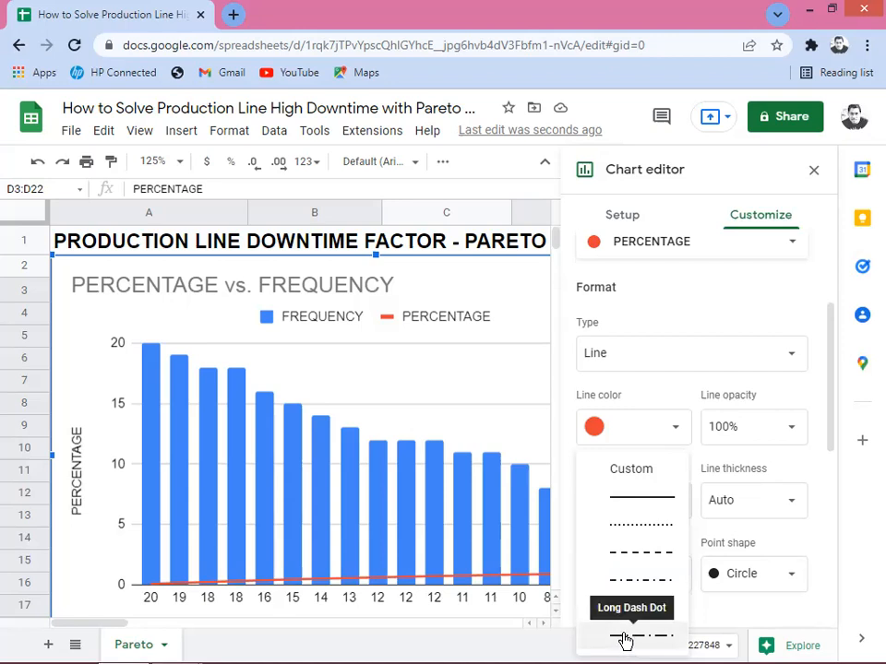
pyautogui.click(657, 562)
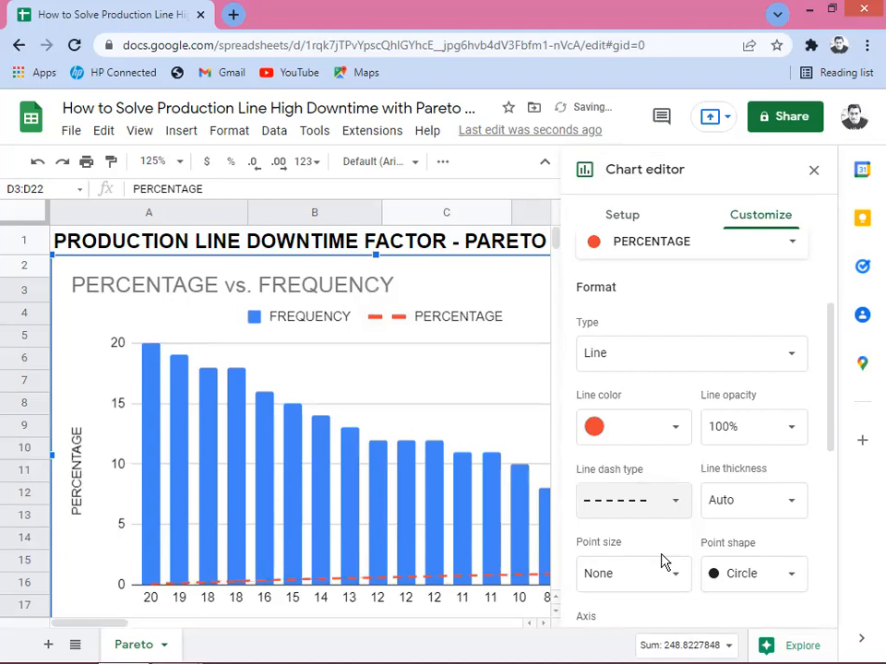
pyautogui.click(795, 504)
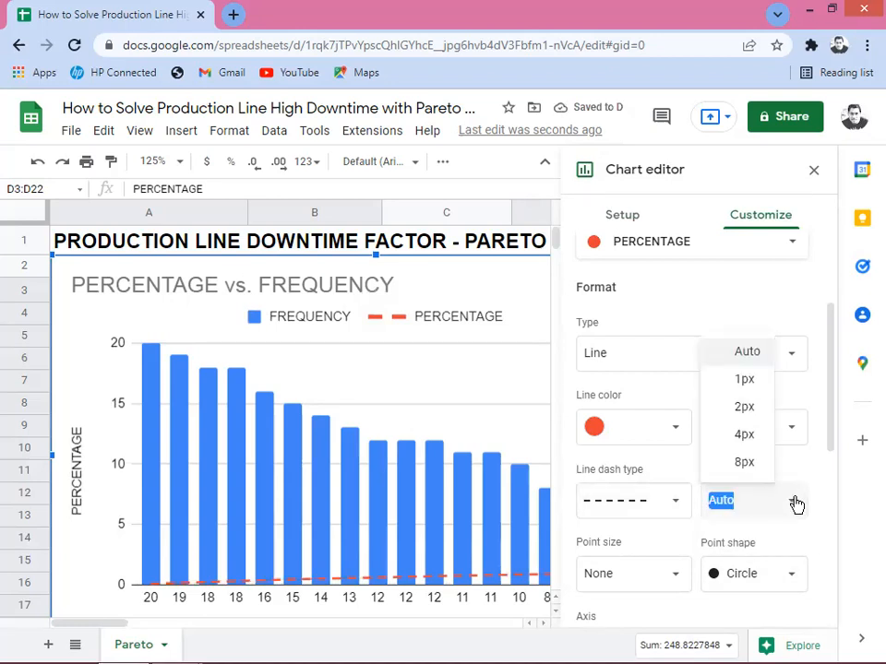
pyautogui.click(745, 437)
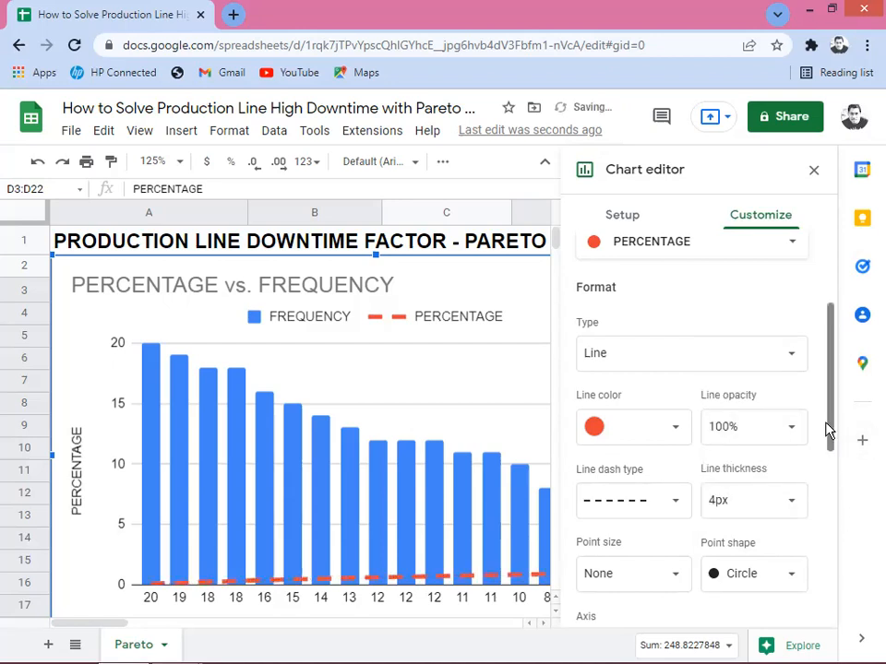
pyautogui.moveTo(832, 429); pyautogui.dragTo(839, 468)
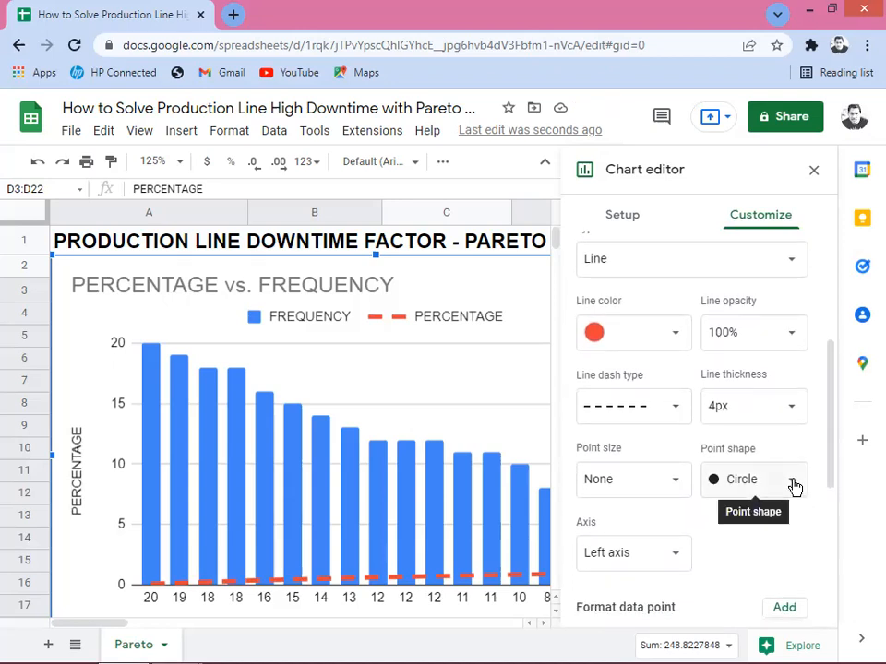
pyautogui.moveTo(830, 470); pyautogui.dragTo(832, 552)
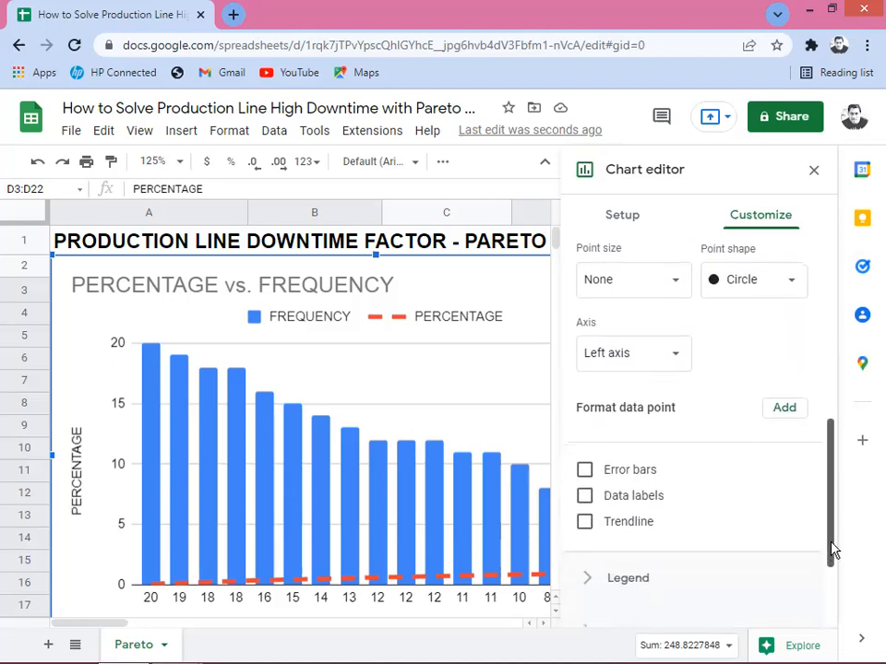
pyautogui.click(584, 496)
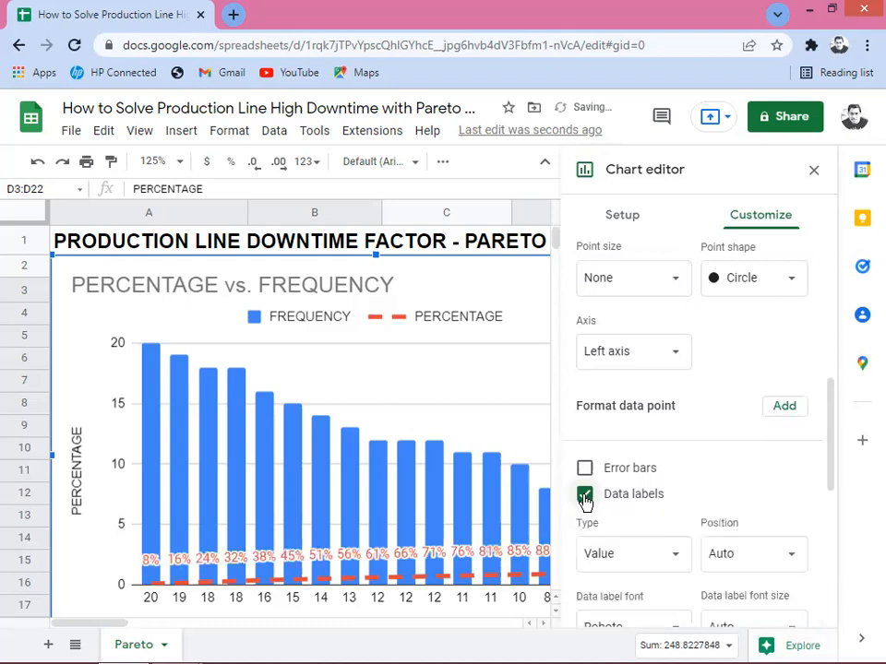
pyautogui.click(585, 495)
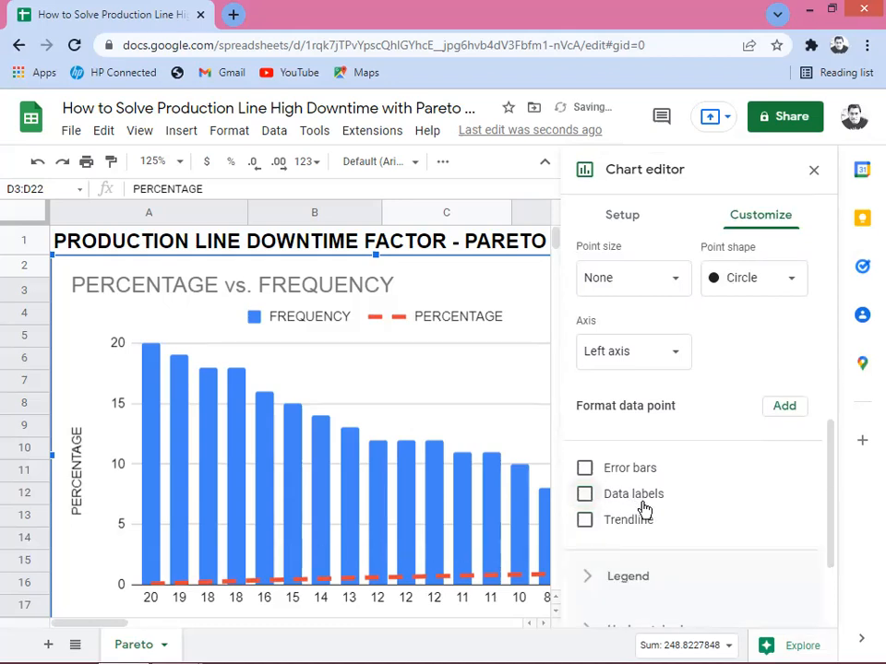
# Plot the PERCENTAGE series on the Right axis and check the chart across its full width.
pyautogui.moveTo(831, 495); pyautogui.dragTo(833, 449)
pyautogui.click(673, 468)
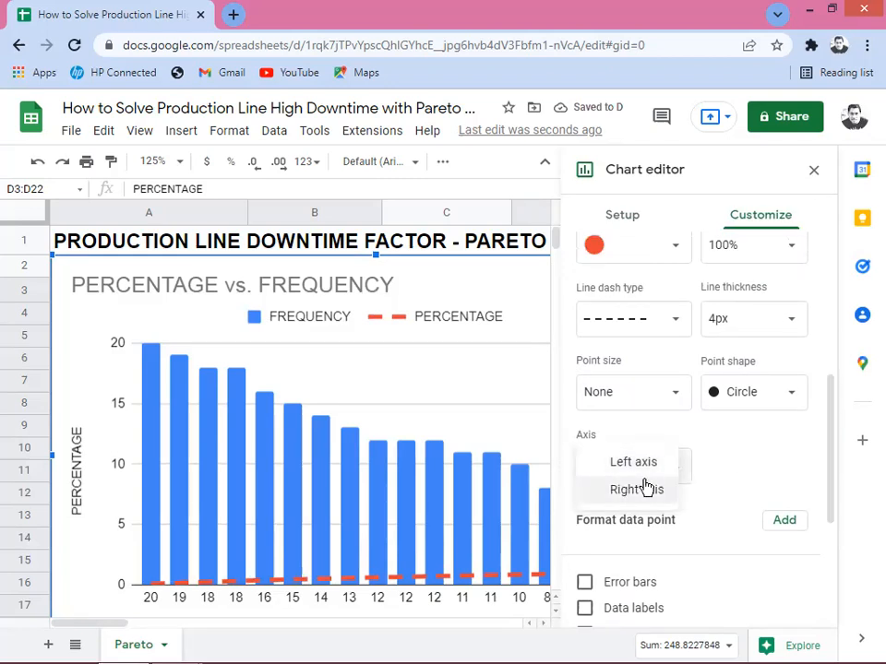
pyautogui.click(637, 491)
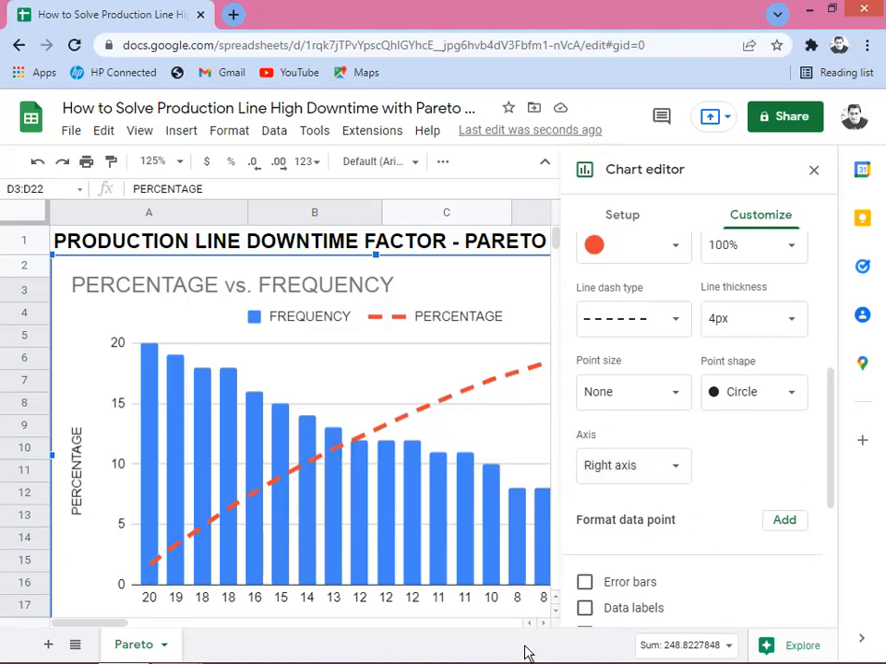
pyautogui.click(544, 631)
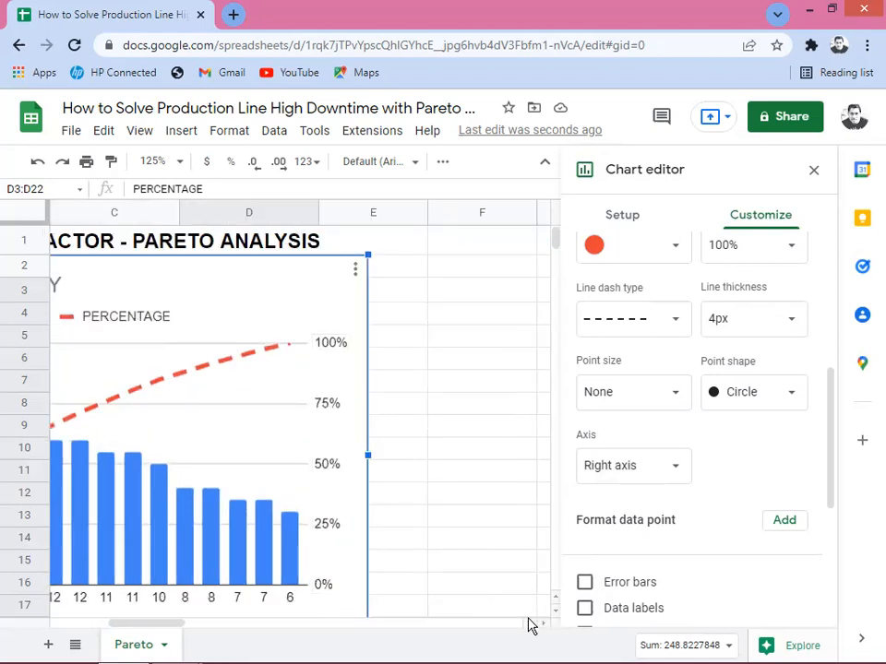
pyautogui.click(528, 631)
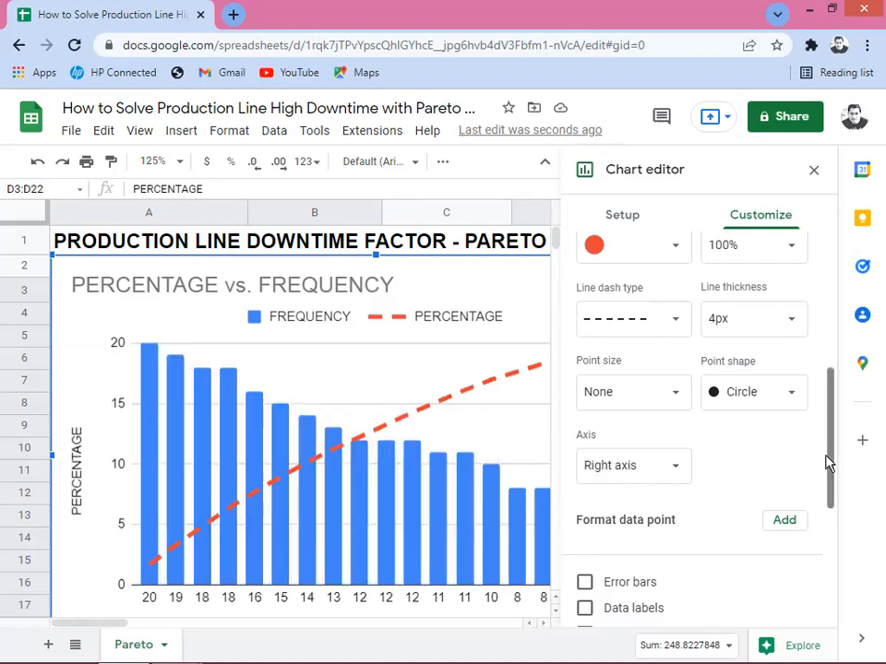
# Add data labels to the PERCENTAGE series and set their position to Below.
pyautogui.moveTo(827, 468); pyautogui.dragTo(827, 488)
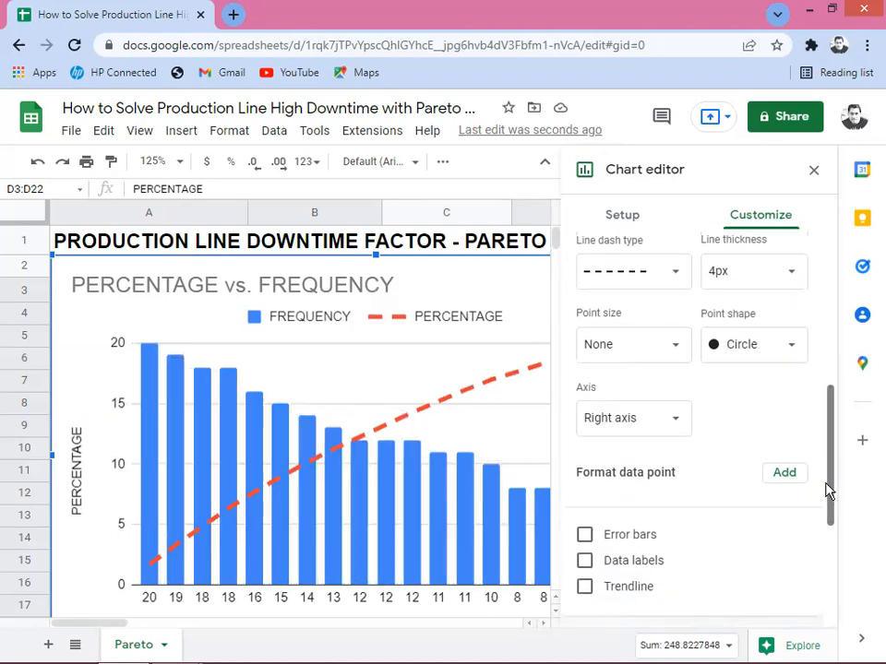
pyautogui.click(587, 571)
pyautogui.moveTo(829, 451); pyautogui.dragTo(830, 480)
pyautogui.click(785, 511)
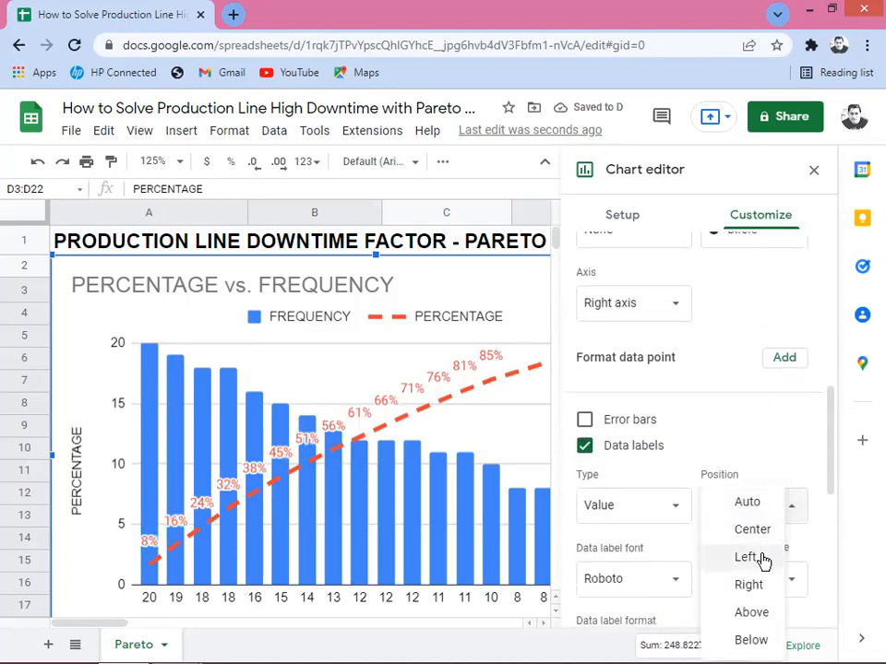
pyautogui.click(744, 639)
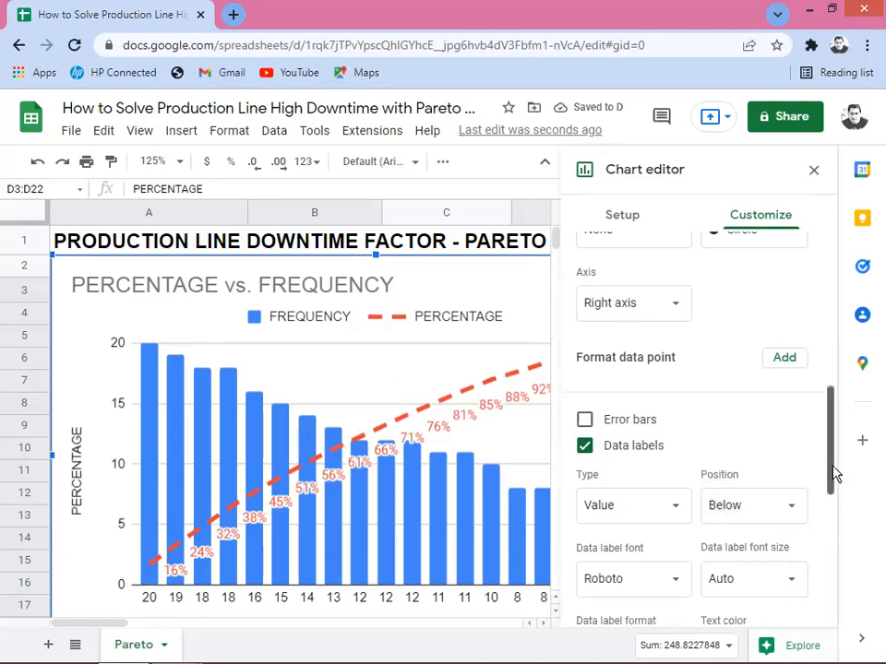
# Set the PERCENTAGE data labels' font size to 12 and their text color to blue.
pyautogui.moveTo(836, 474); pyautogui.dragTo(841, 502)
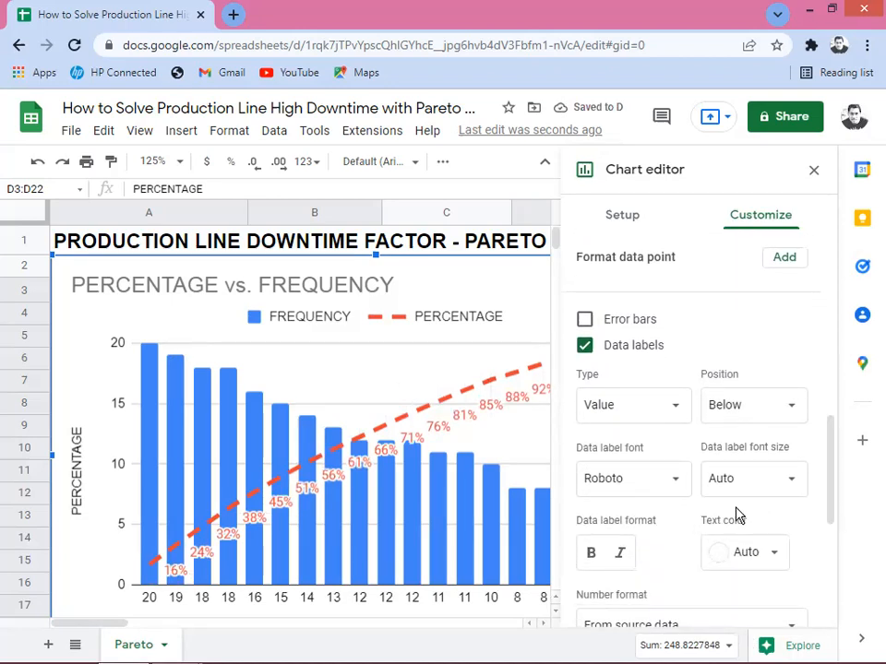
pyautogui.click(793, 486)
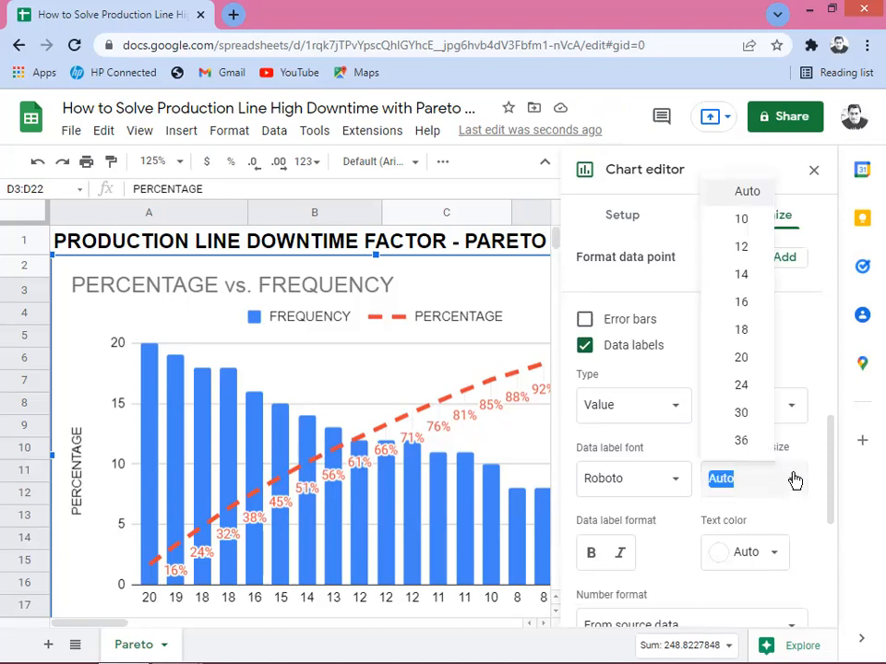
pyautogui.click(738, 247)
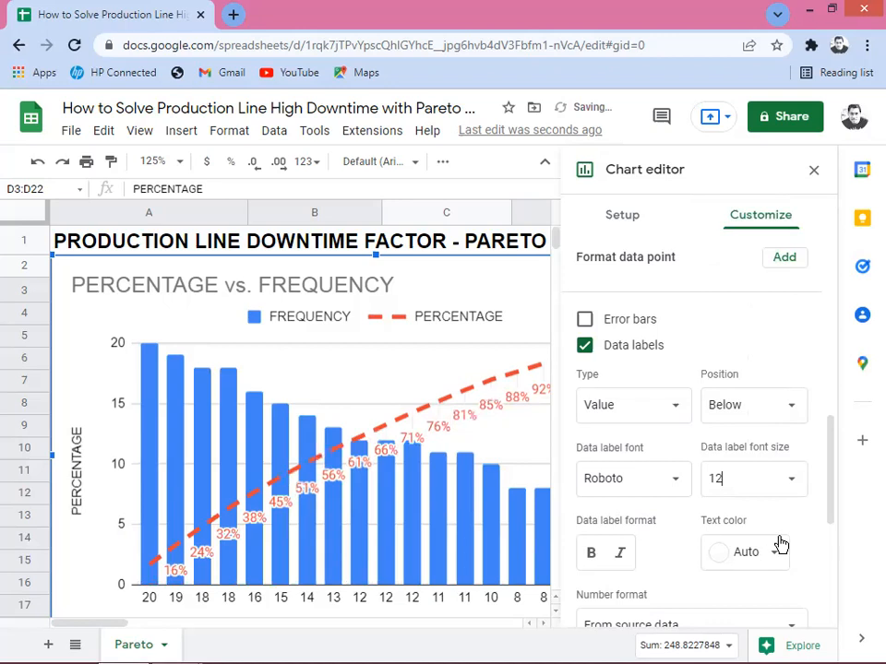
pyautogui.moveTo(830, 482); pyautogui.dragTo(830, 514)
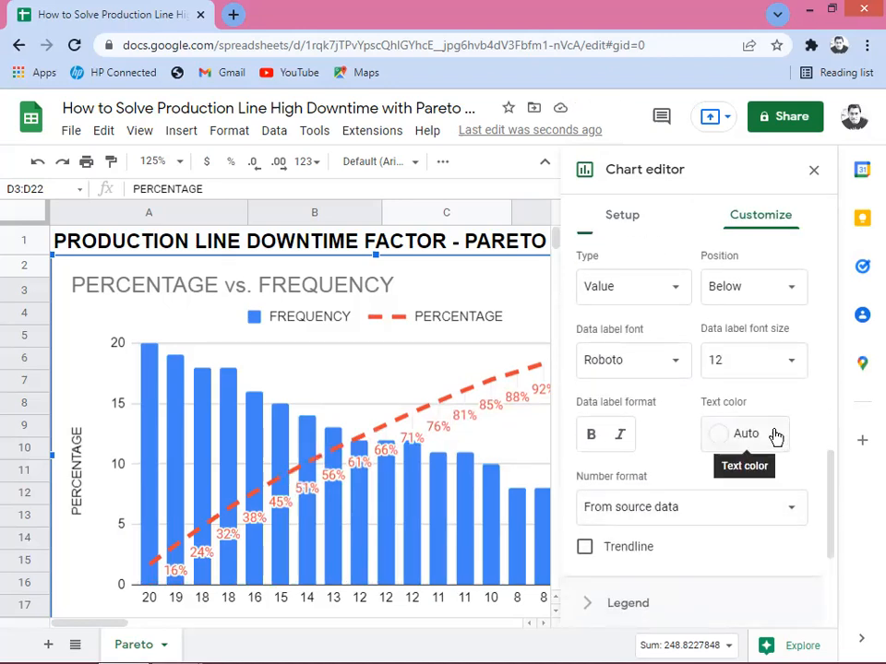
pyautogui.click(775, 437)
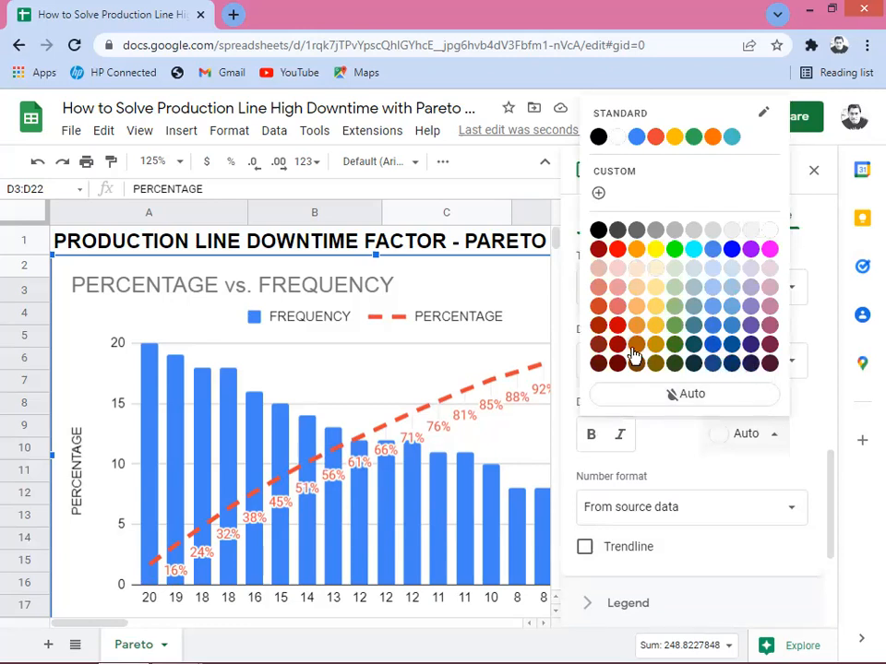
pyautogui.click(731, 251)
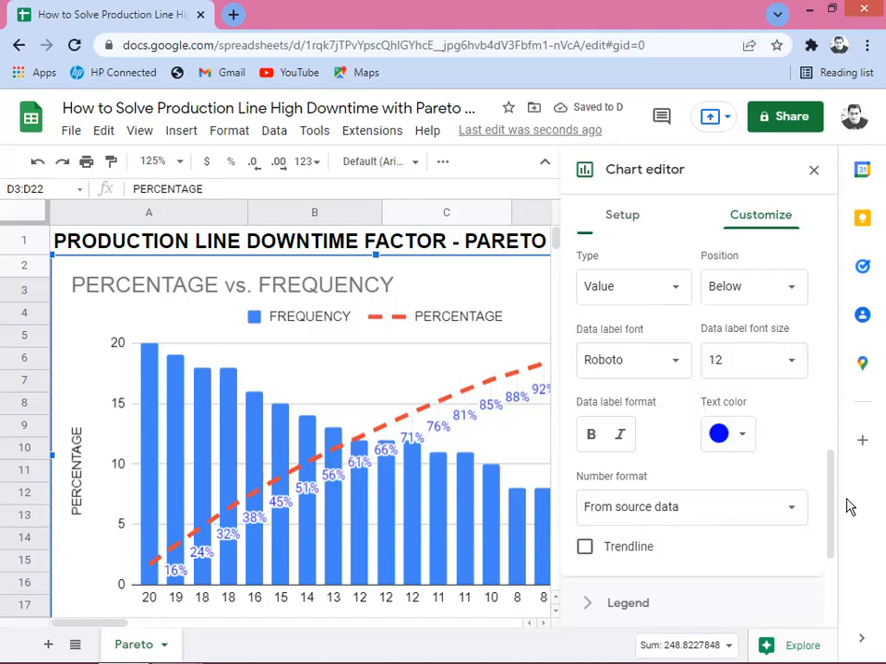
# Set the chart legend's position to Bottom.
pyautogui.moveTo(834, 517); pyautogui.dragTo(830, 341)
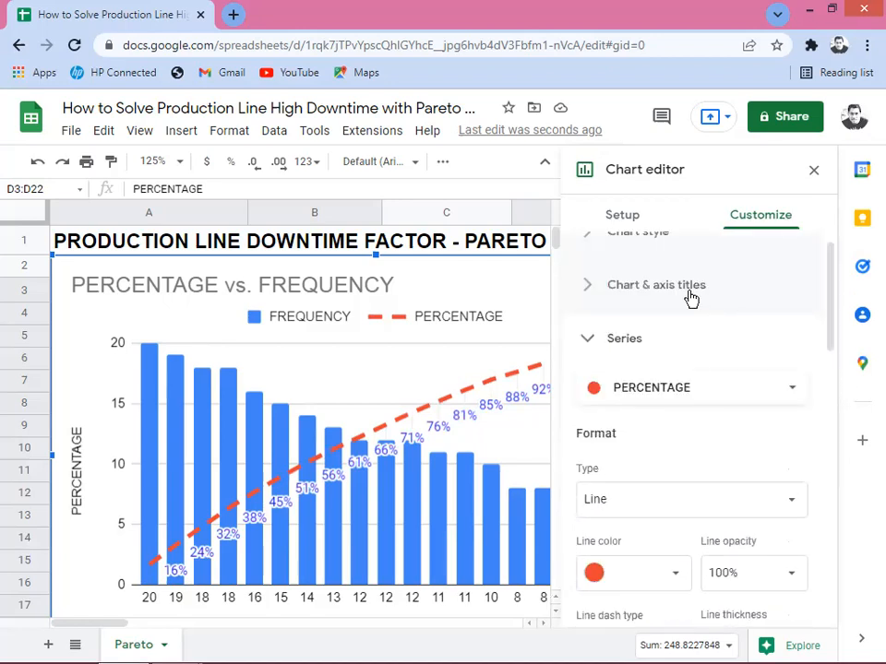
pyautogui.click(591, 341)
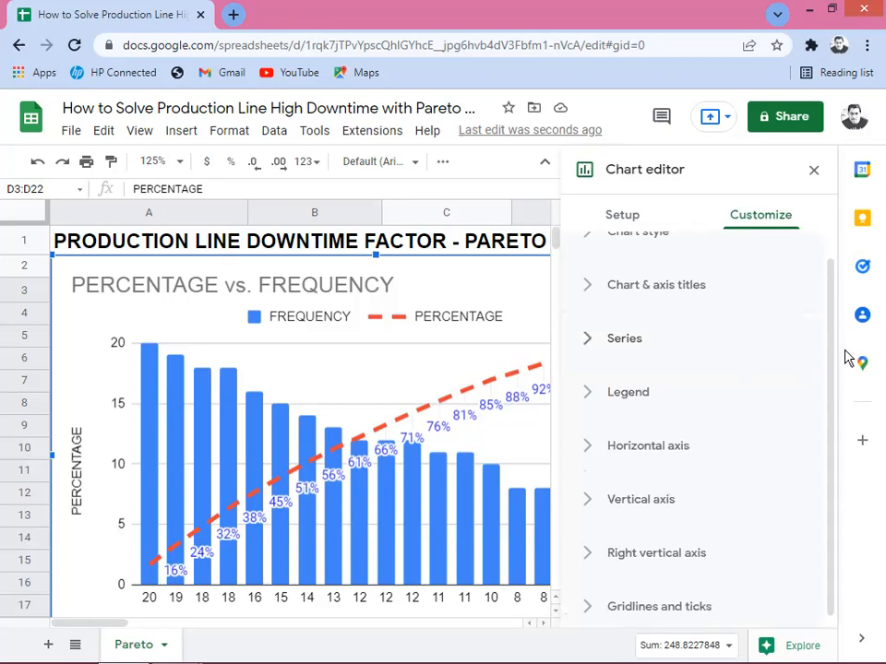
pyautogui.click(630, 395)
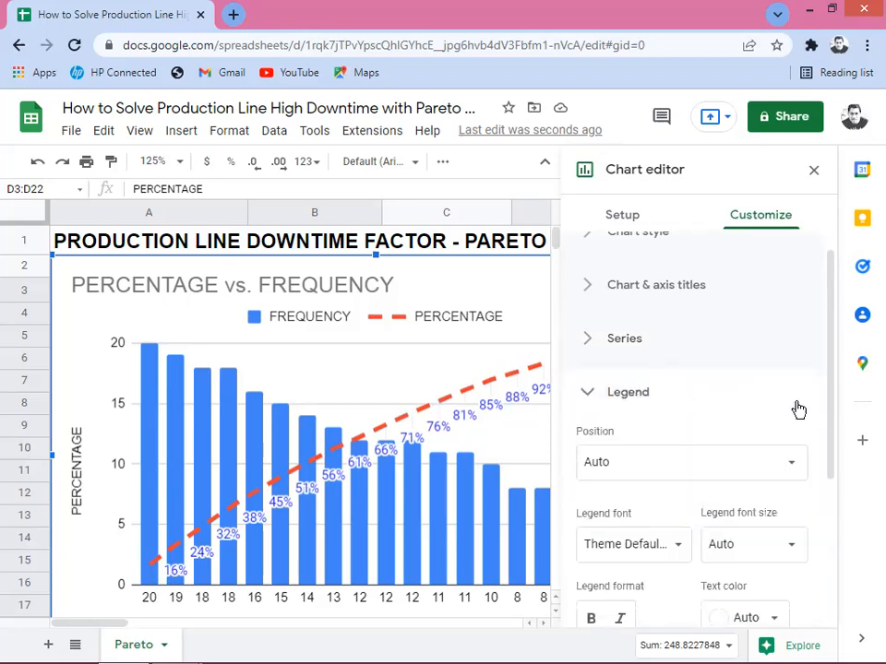
pyautogui.moveTo(831, 385); pyautogui.dragTo(830, 415)
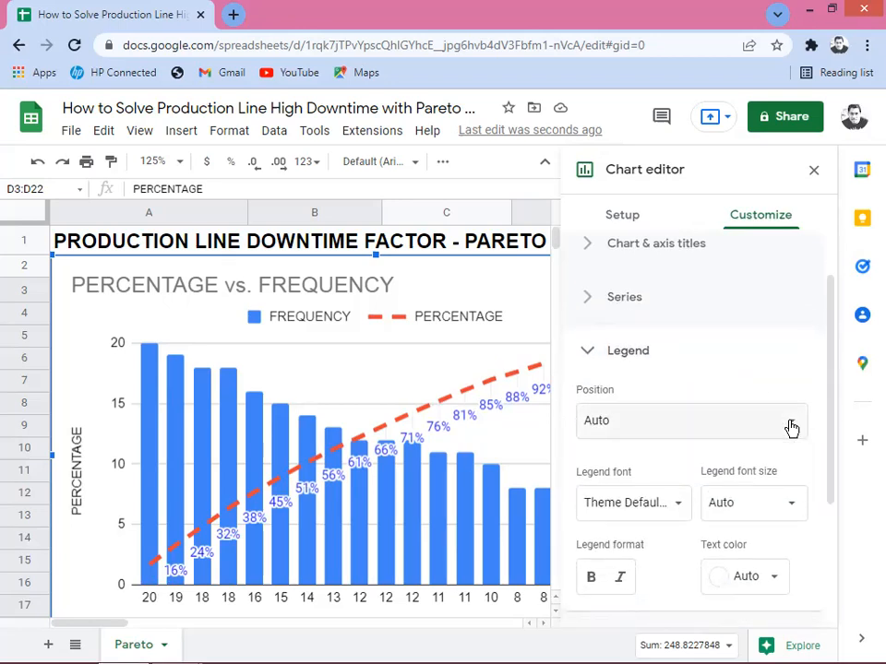
pyautogui.click(791, 424)
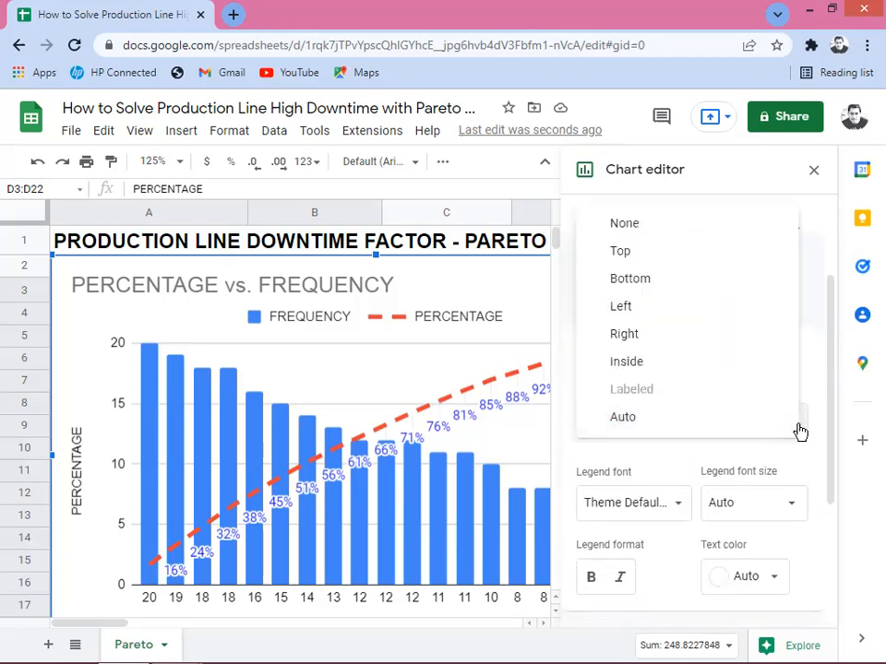
pyautogui.click(640, 291)
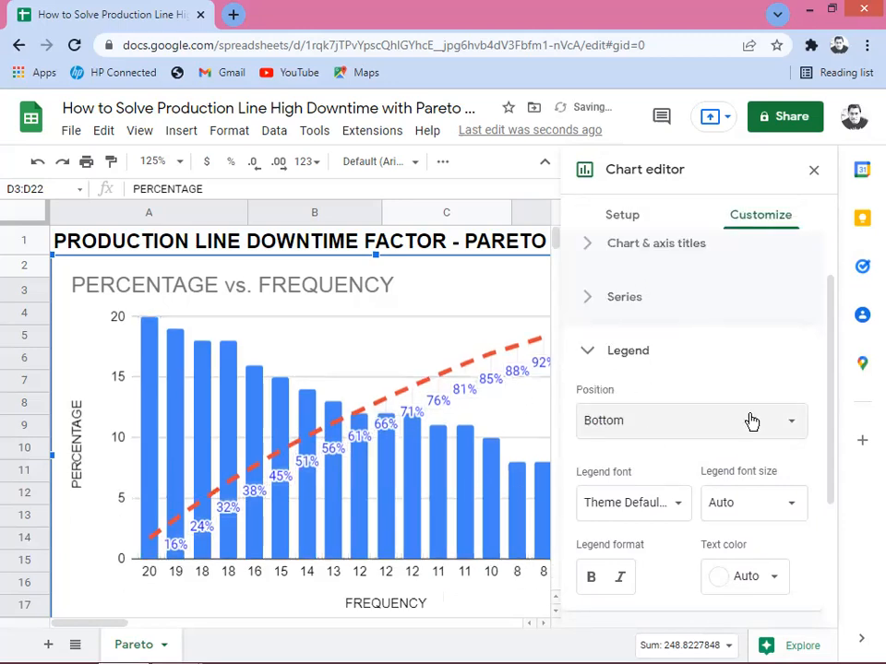
# Replace the chart title text with "PRODUCTION LINE DOWNTIME FACTOR".
pyautogui.moveTo(831, 436); pyautogui.dragTo(832, 341)
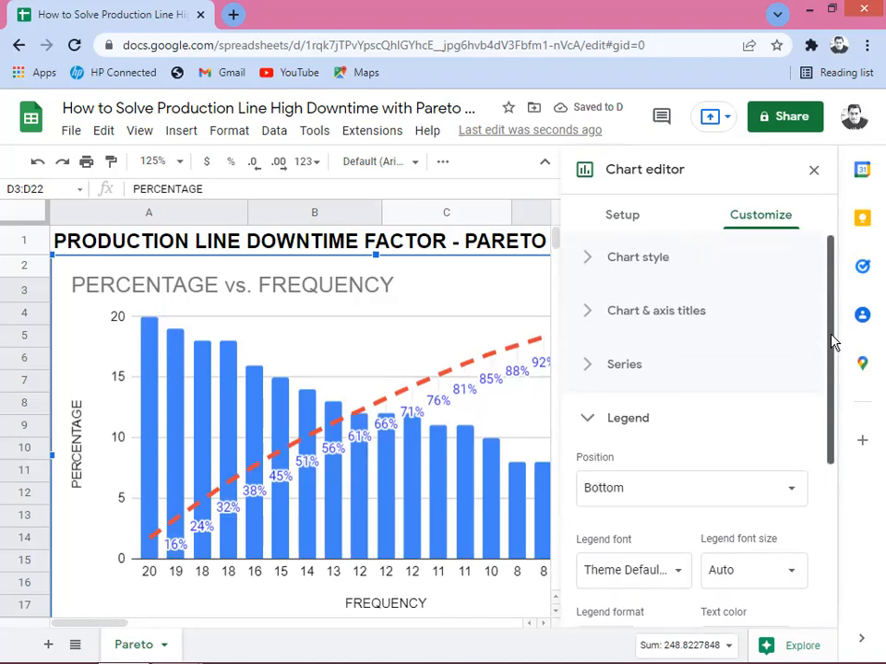
pyautogui.click(701, 321)
pyautogui.moveTo(757, 441); pyautogui.dragTo(557, 451)
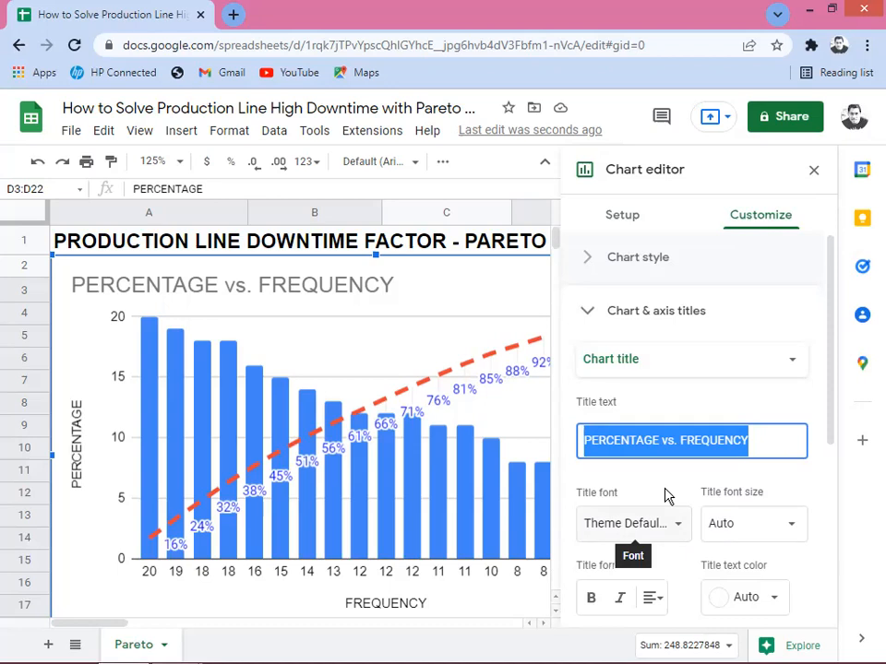
pyautogui.write('PRODUCTION LINE DOW')
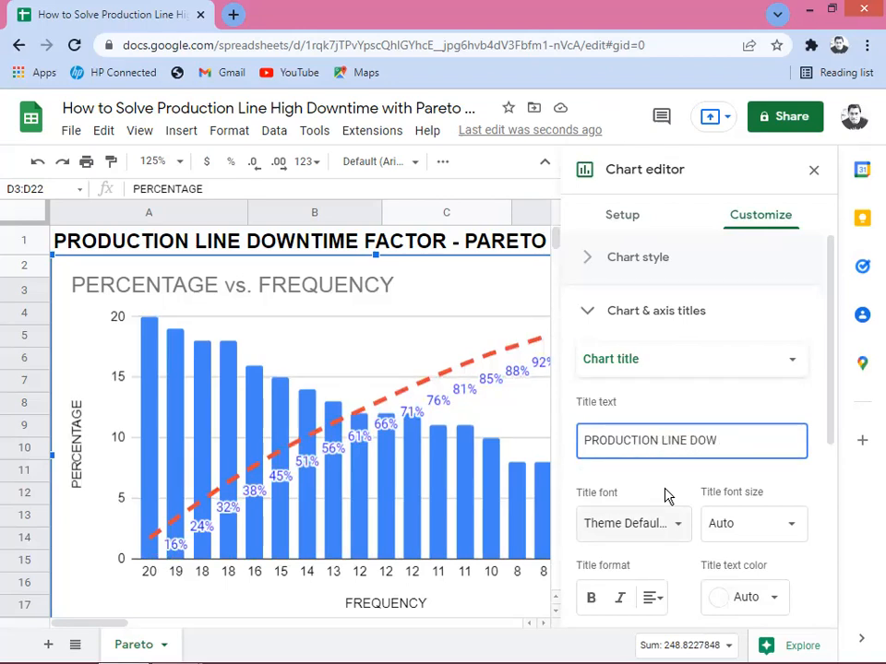
pyautogui.write('NTIME FA')
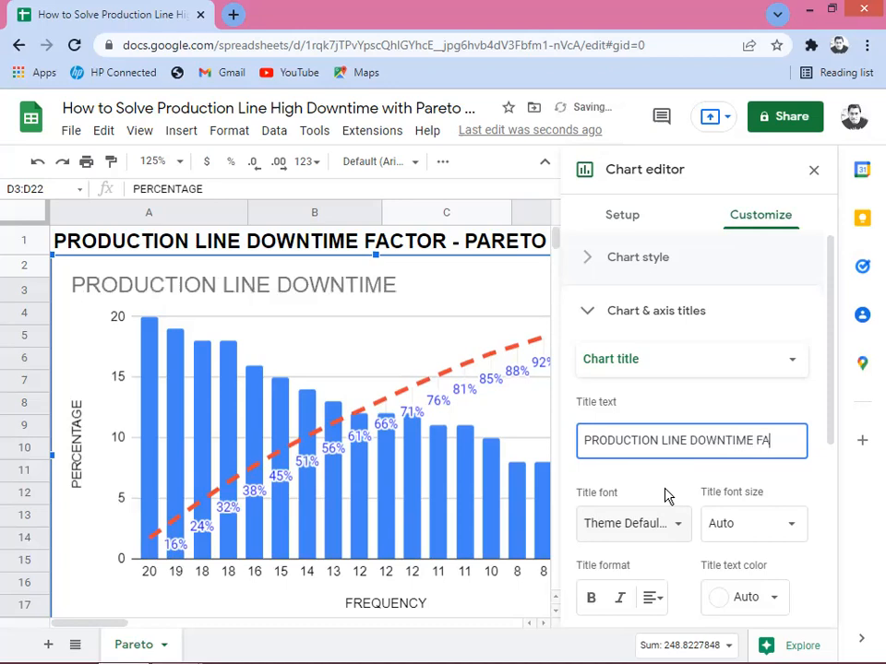
pyautogui.write('CTOR')
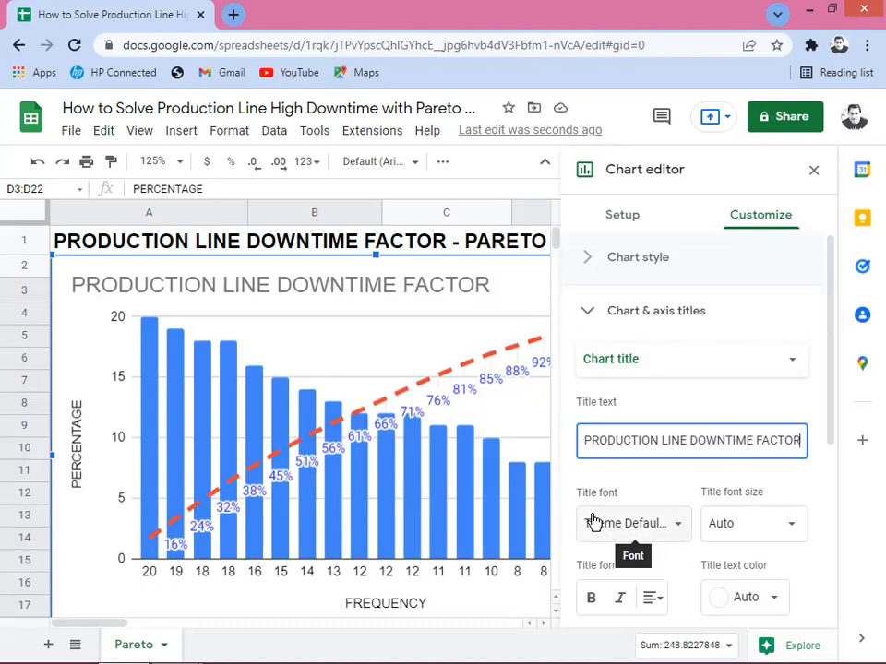
# Set the chart title's font size to 18 and its text color to blue.
pyautogui.moveTo(830, 415); pyautogui.dragTo(834, 463)
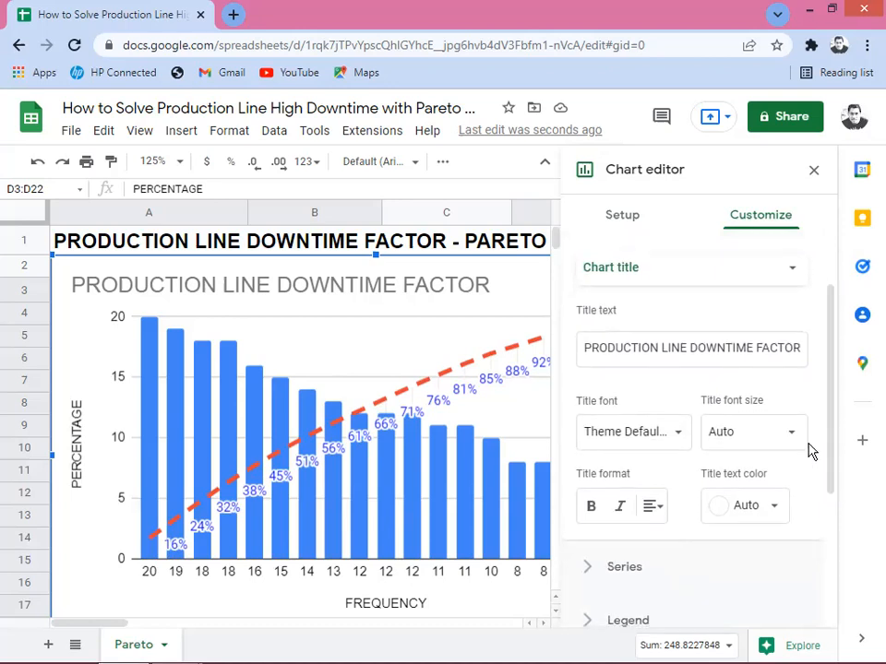
pyautogui.click(797, 439)
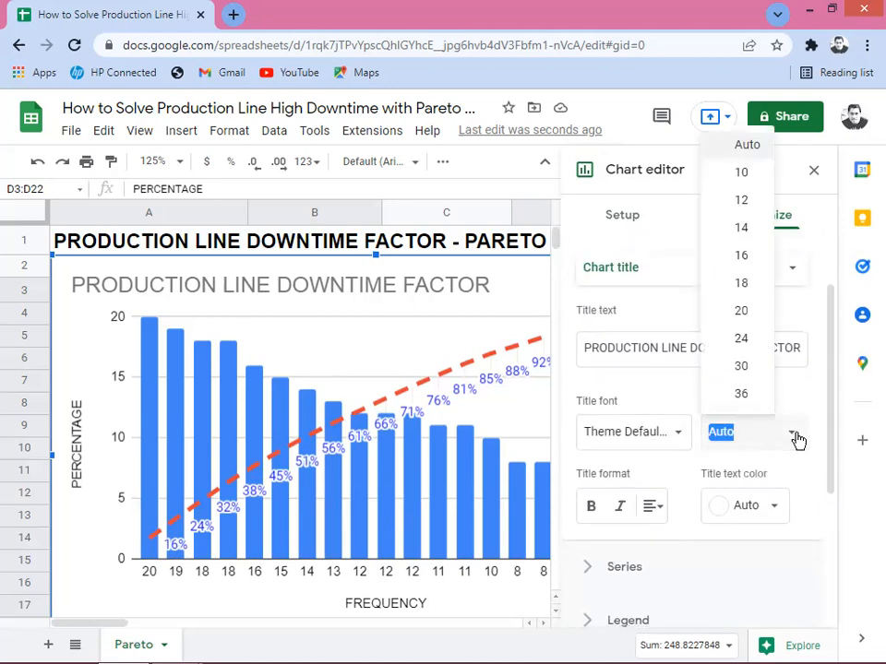
pyautogui.click(744, 312)
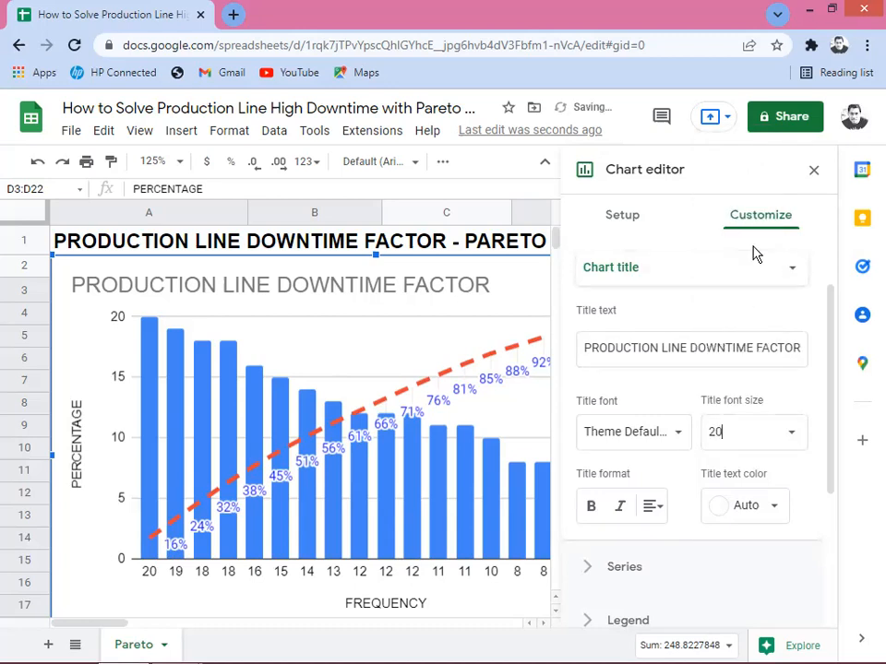
pyautogui.click(799, 439)
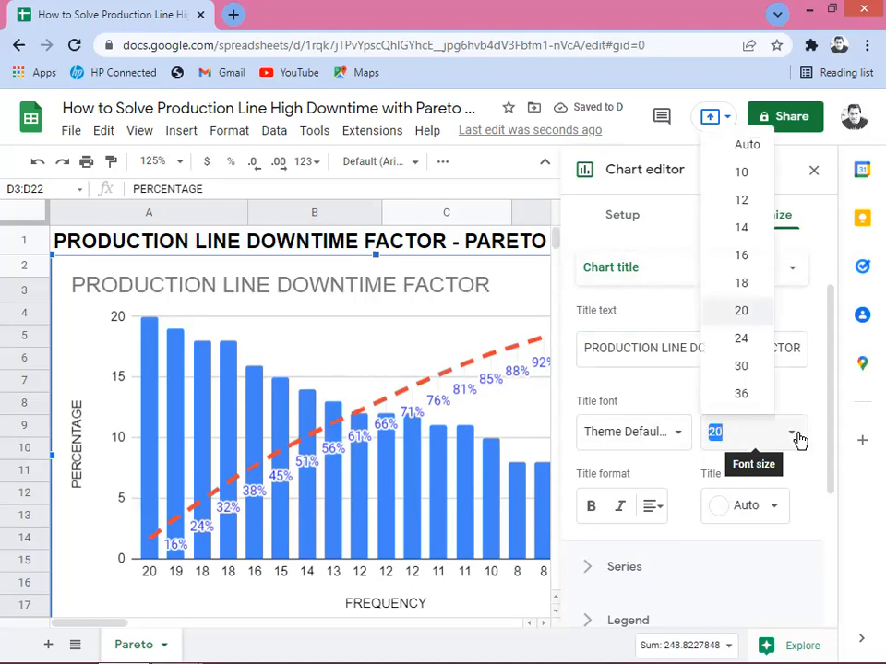
pyautogui.click(744, 283)
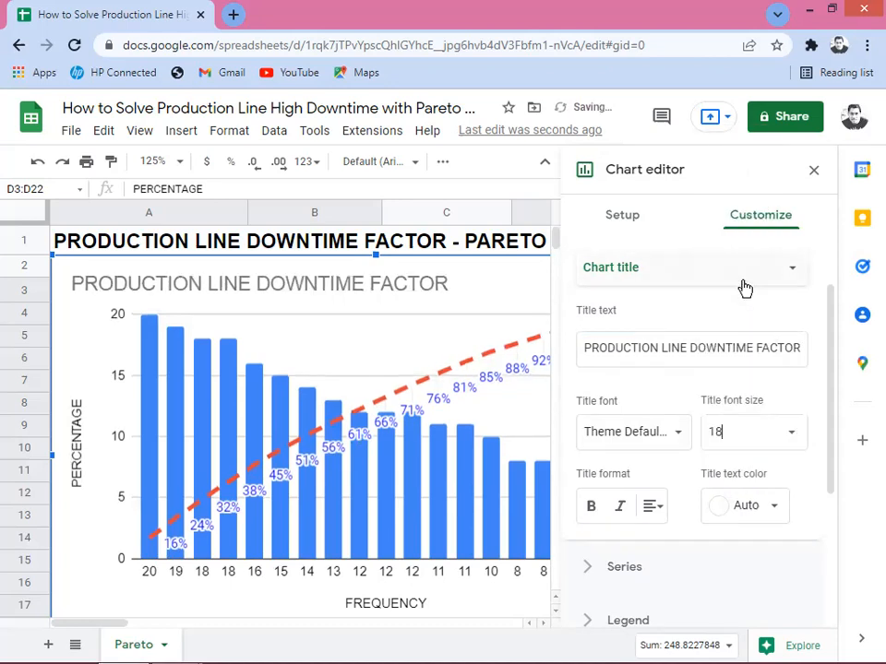
pyautogui.click(775, 513)
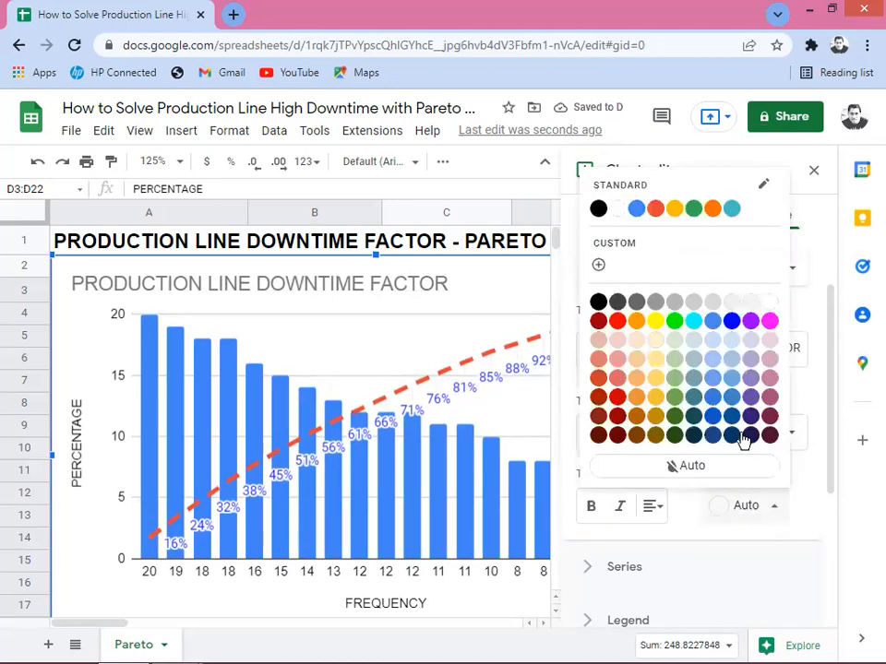
pyautogui.click(732, 322)
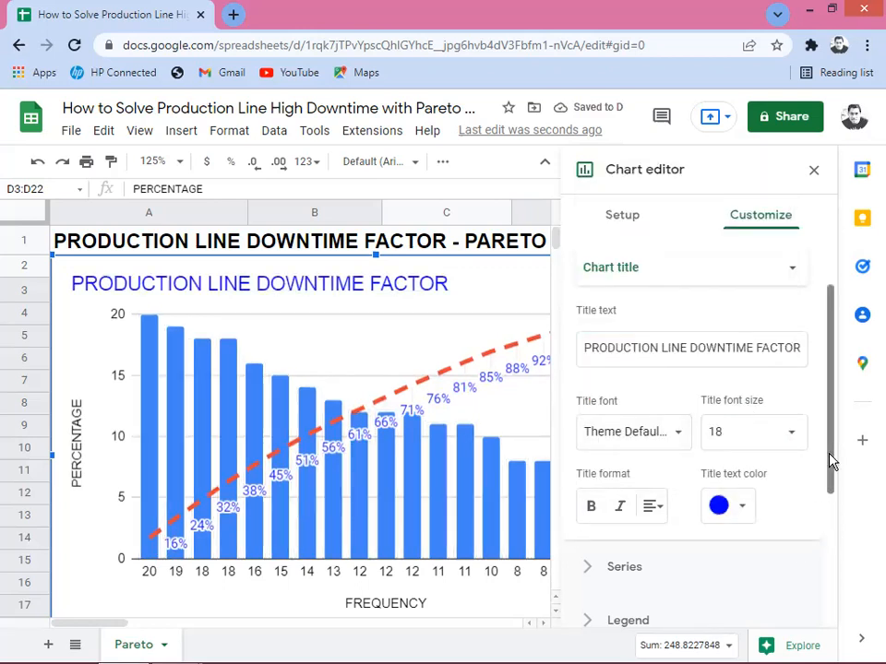
# Show the axis line on the chart's vertical axis and check the chart's far side.
pyautogui.moveTo(836, 470); pyautogui.dragTo(841, 592)
pyautogui.click(612, 496)
pyautogui.moveTo(827, 406); pyautogui.dragTo(827, 460)
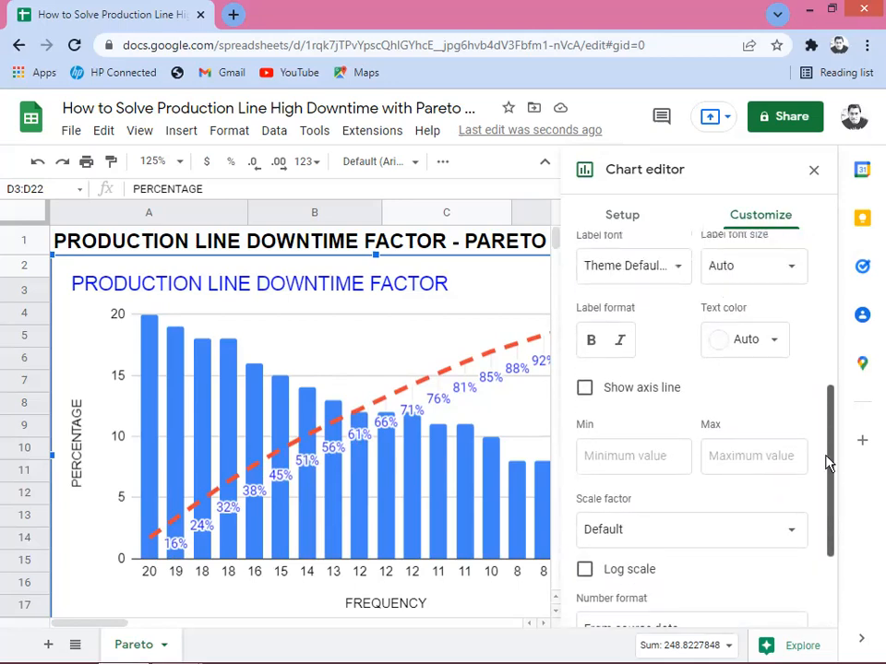
pyautogui.click(584, 388)
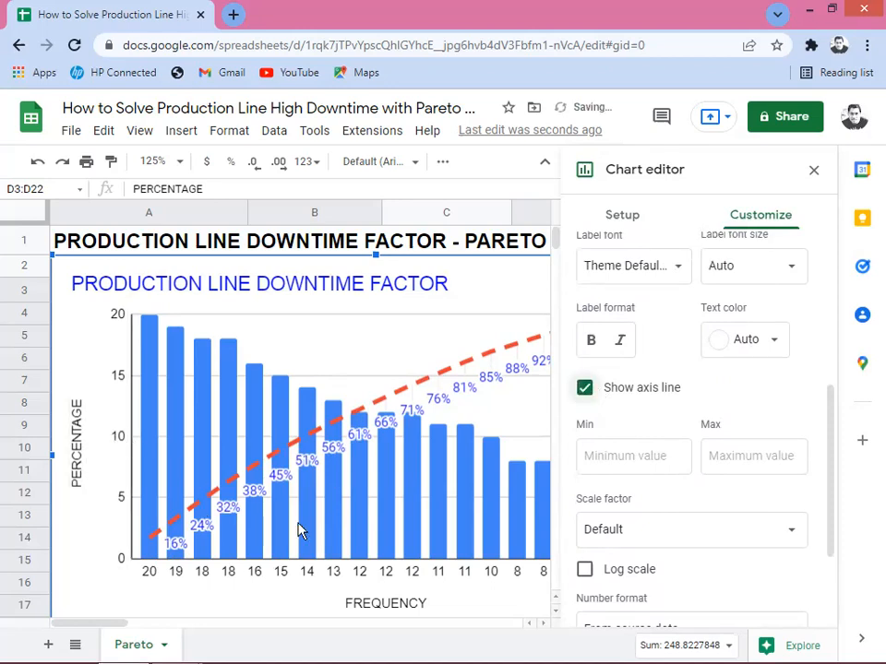
pyautogui.click(544, 623)
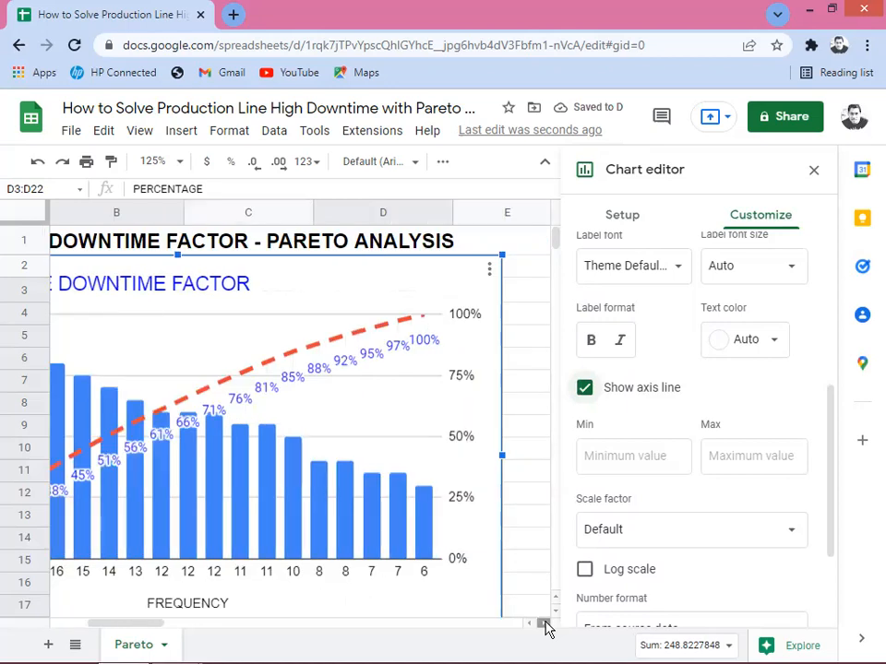
pyautogui.click(544, 624)
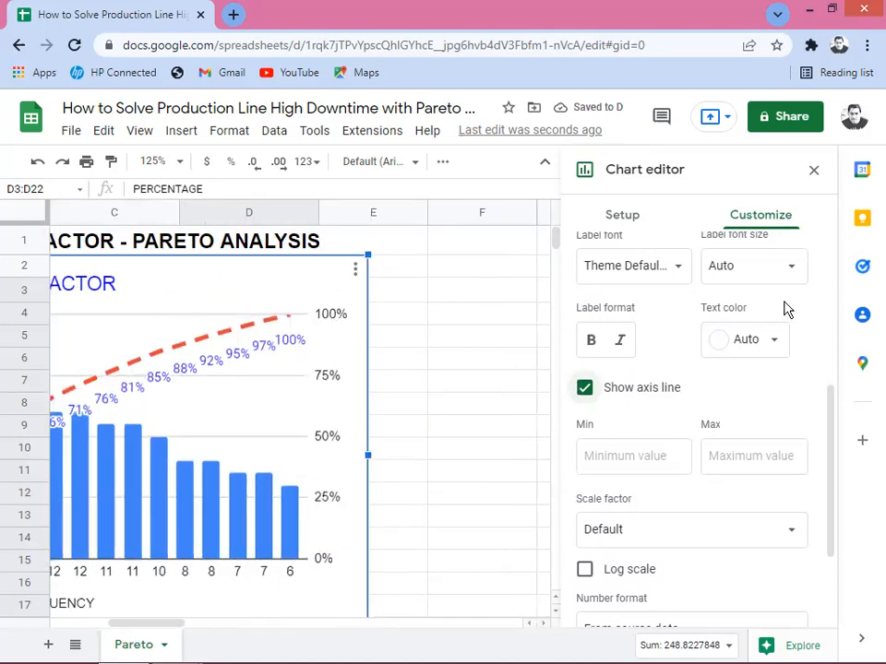
# Show the axis line on the right vertical axis, review the chart across its width and close the chart editor.
pyautogui.moveTo(834, 445); pyautogui.dragTo(803, 380)
pyautogui.click(591, 352)
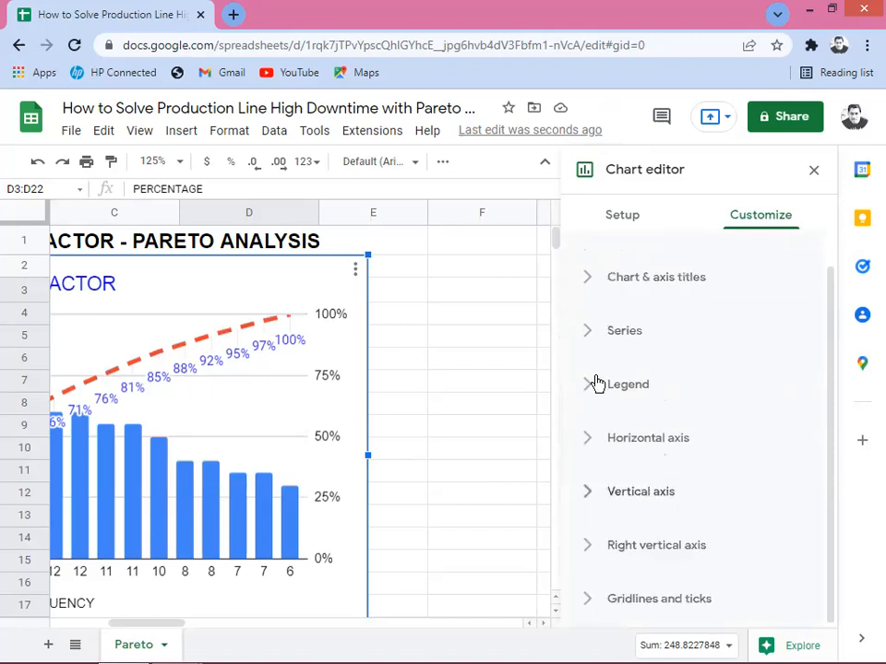
pyautogui.click(591, 552)
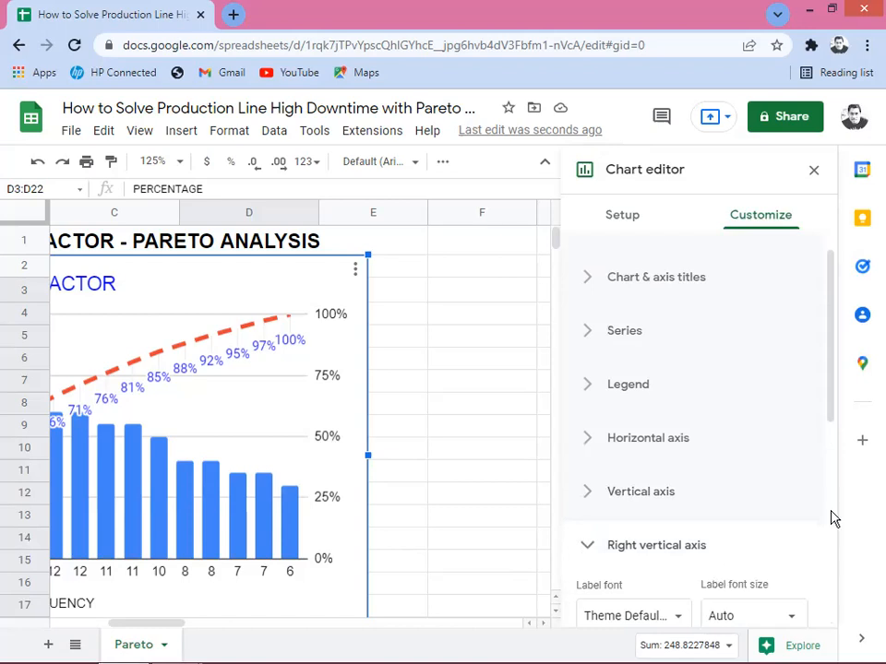
pyautogui.moveTo(832, 409); pyautogui.dragTo(779, 538)
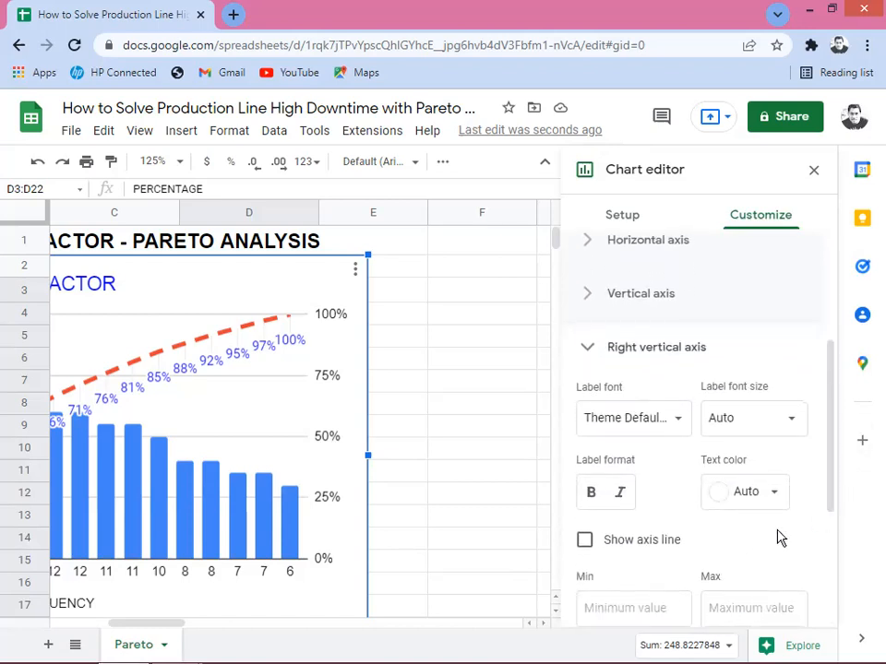
pyautogui.click(585, 541)
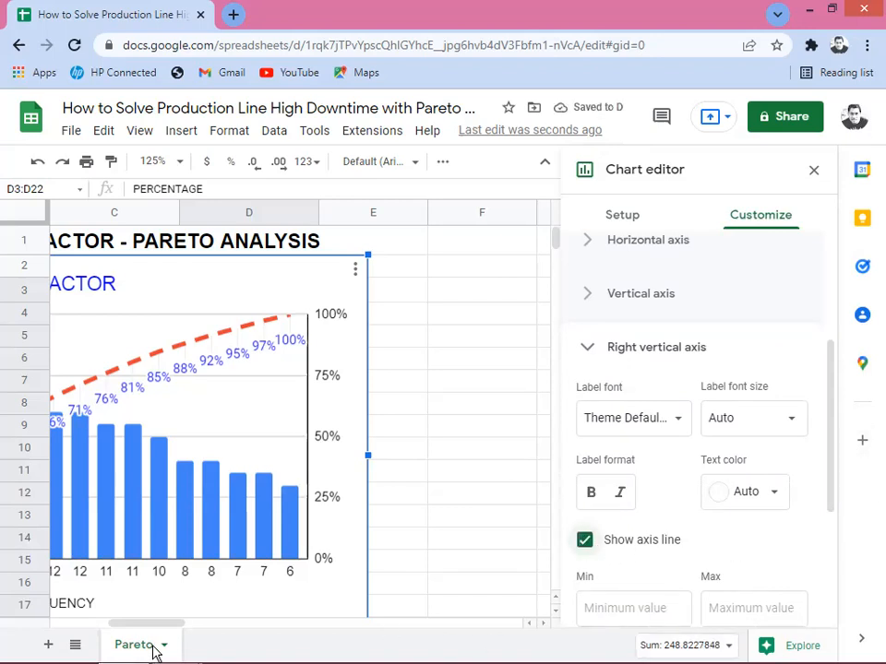
pyautogui.moveTo(157, 627); pyautogui.dragTo(104, 624)
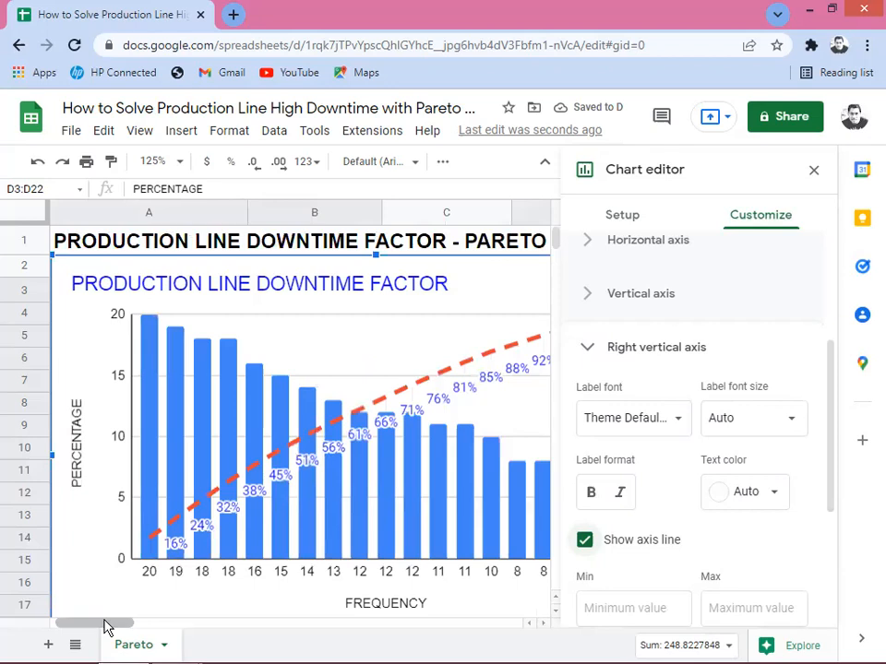
pyautogui.moveTo(101, 631); pyautogui.dragTo(128, 636)
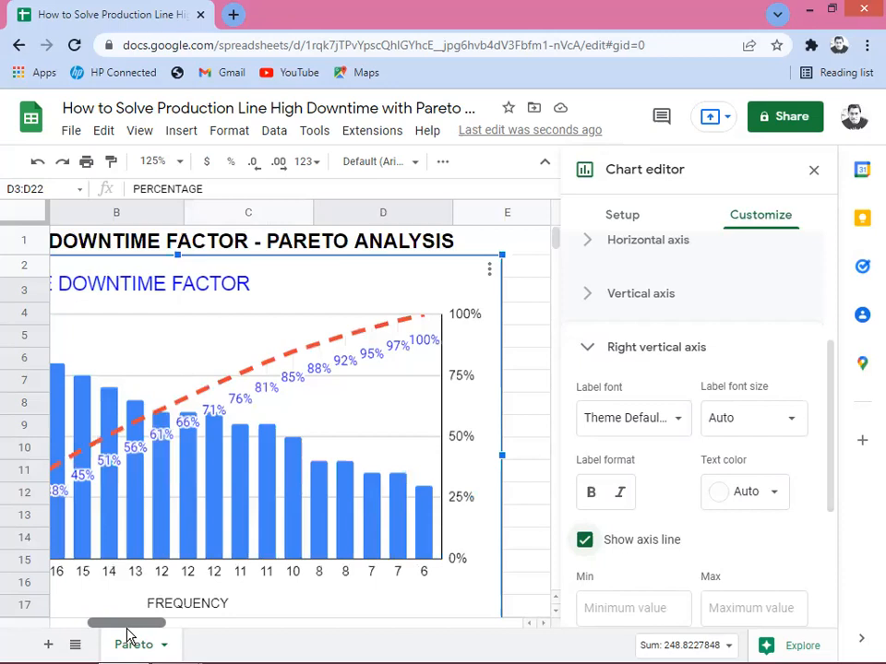
pyautogui.moveTo(127, 636)
pyautogui.mouseDown()
pyautogui.moveTo(118, 637)
pyautogui.moveTo(141, 635)
pyautogui.mouseUp()
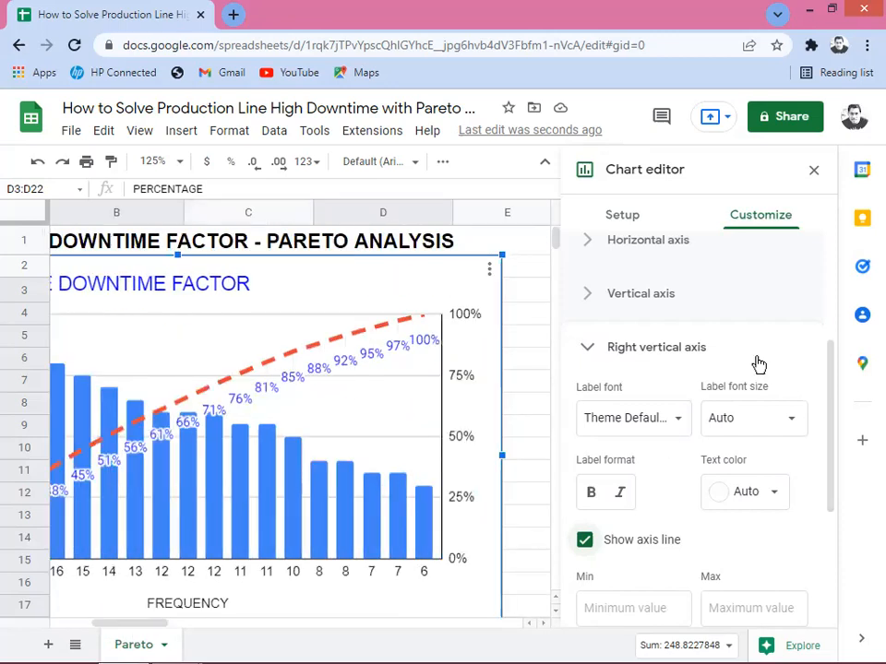
pyautogui.click(815, 172)
pyautogui.moveTo(212, 630); pyautogui.dragTo(162, 629)
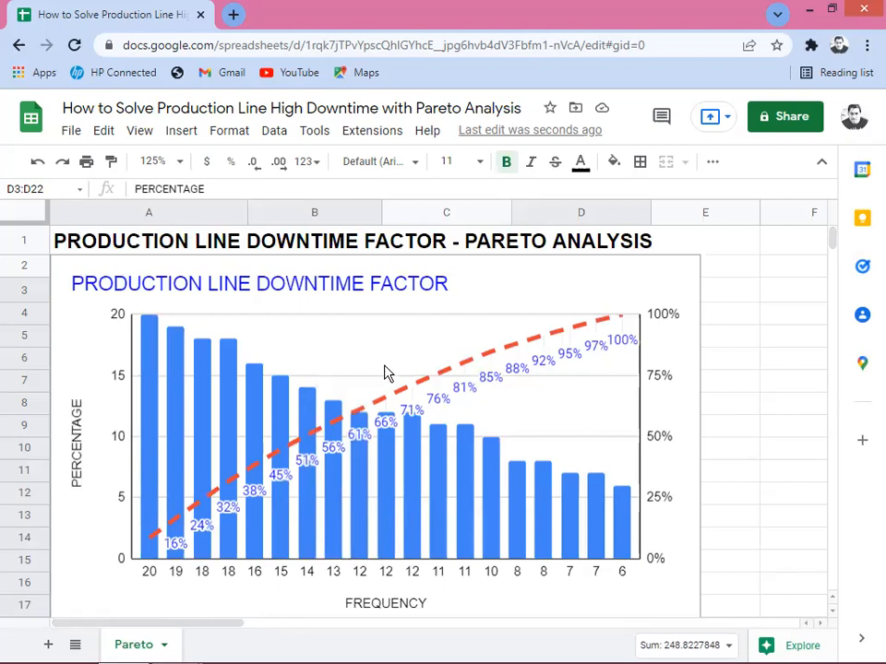
# Reposition the Pareto chart over the data table and move it to its own sheet.
pyautogui.click(340, 253)
pyautogui.click(339, 276)
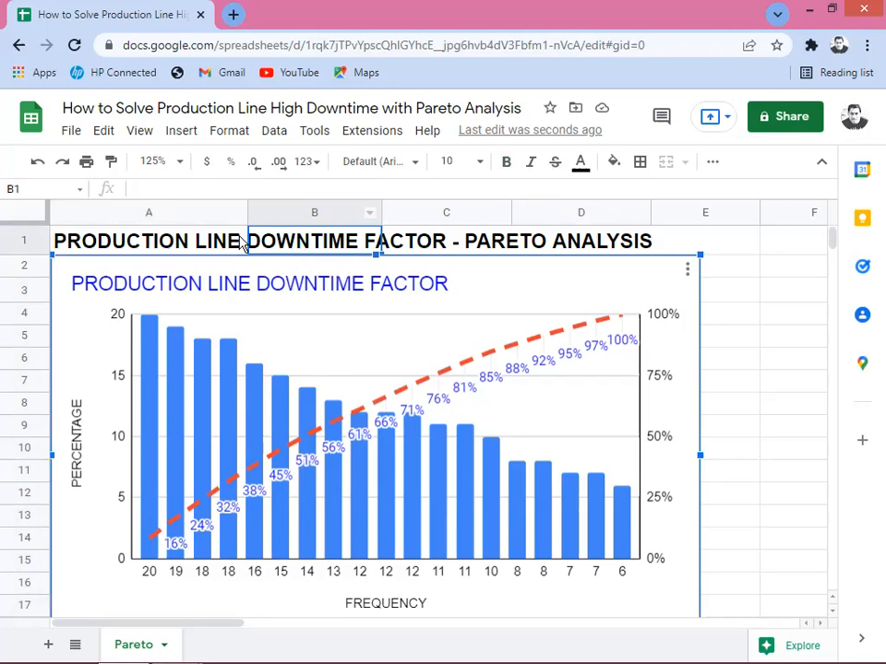
pyautogui.moveTo(211, 263); pyautogui.dragTo(213, 356)
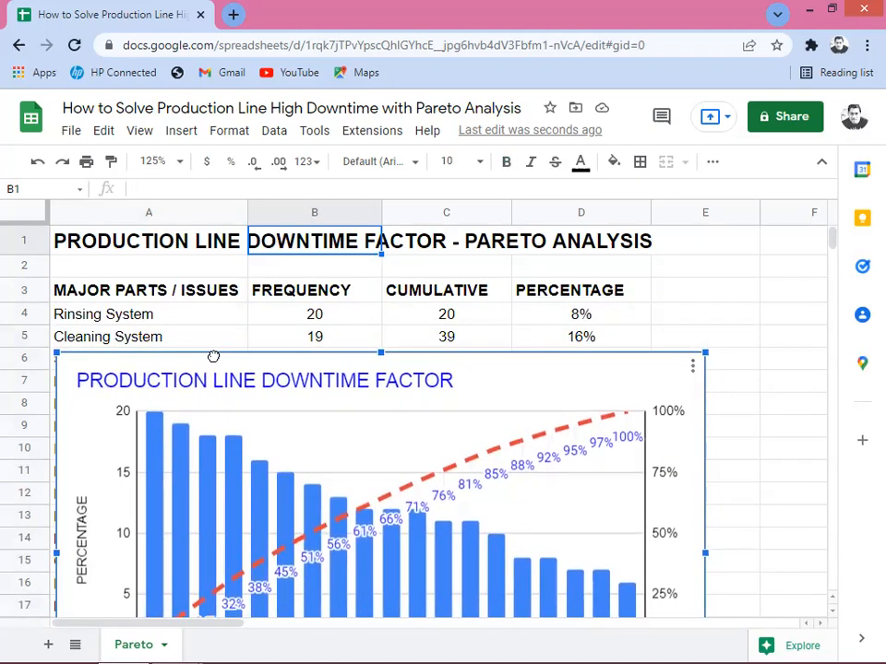
pyautogui.moveTo(213, 356); pyautogui.dragTo(229, 224)
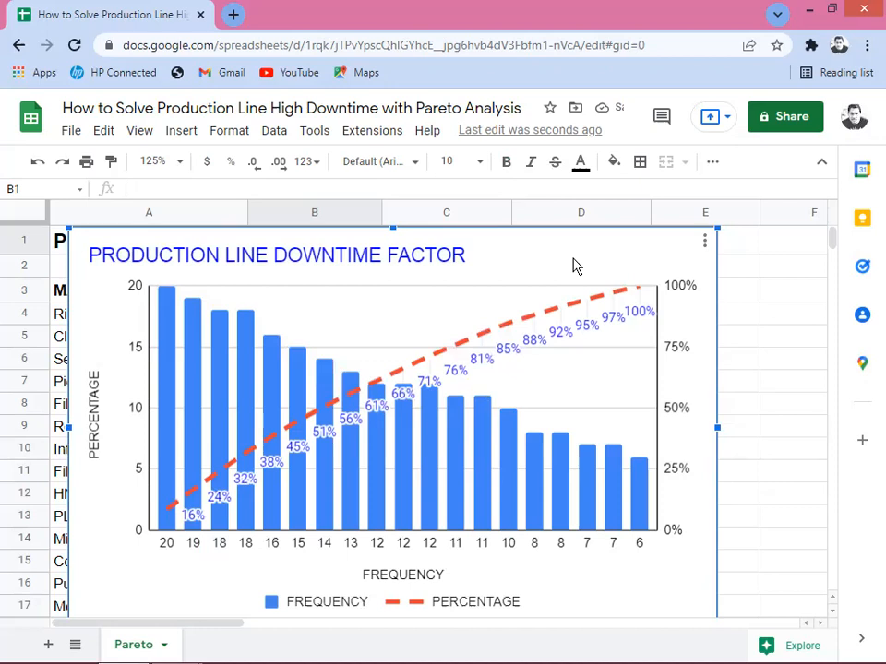
pyautogui.click(705, 242)
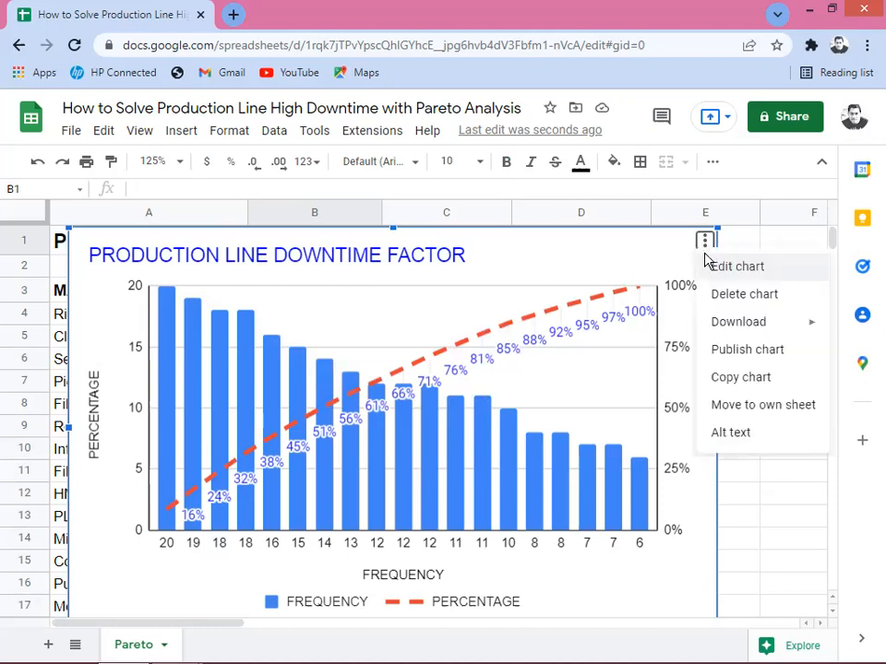
pyautogui.click(764, 413)
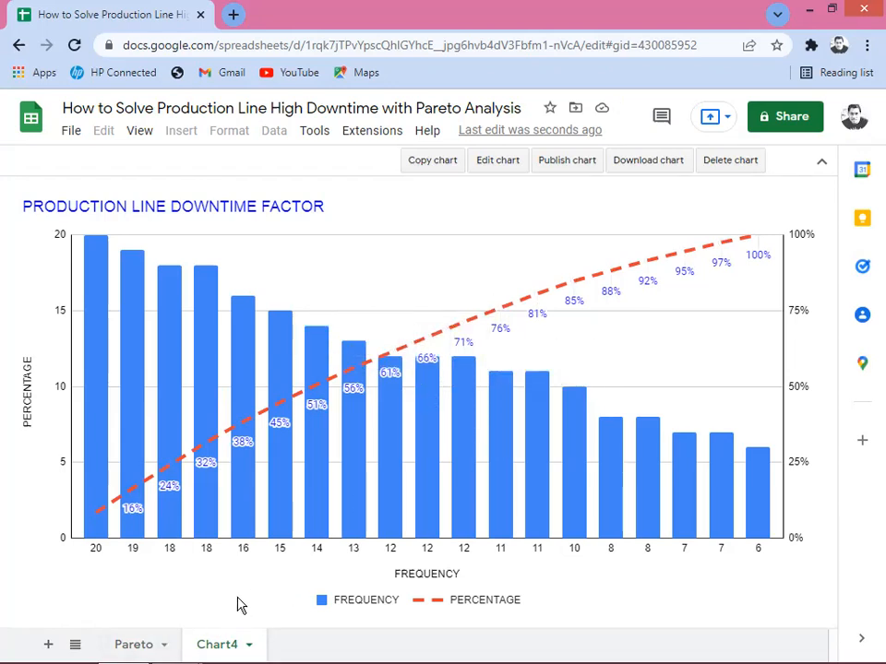
# Compare the Pareto data sheet with the new chart sheet and rename the chart sheet as "Chart".
pyautogui.click(136, 645)
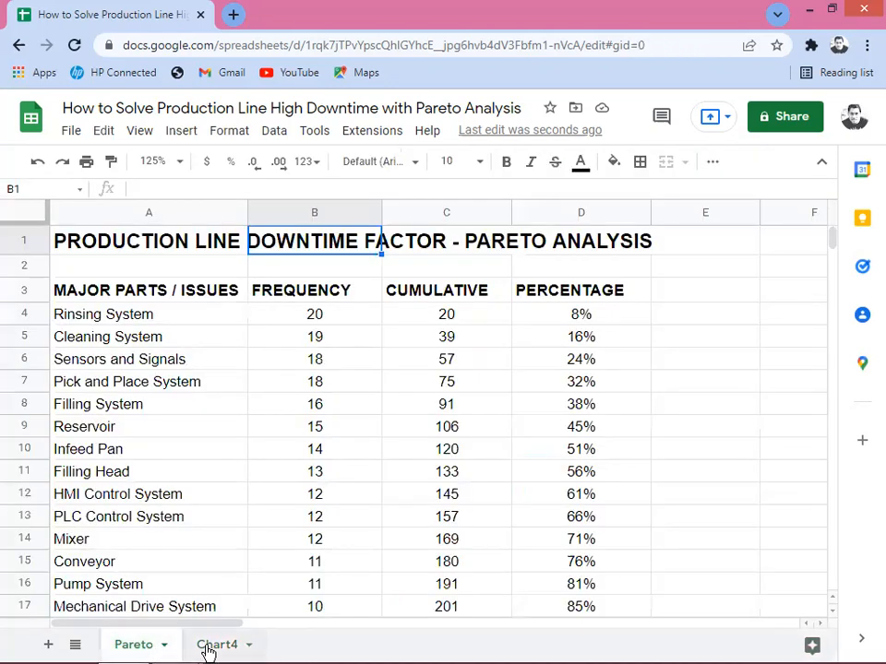
pyautogui.click(210, 646)
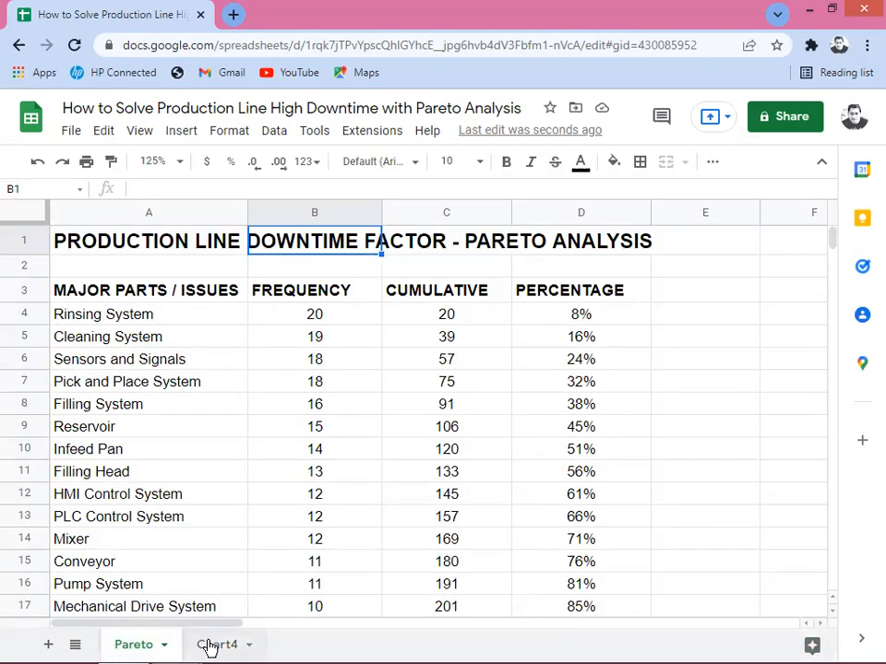
pyautogui.rightClick(211, 644)
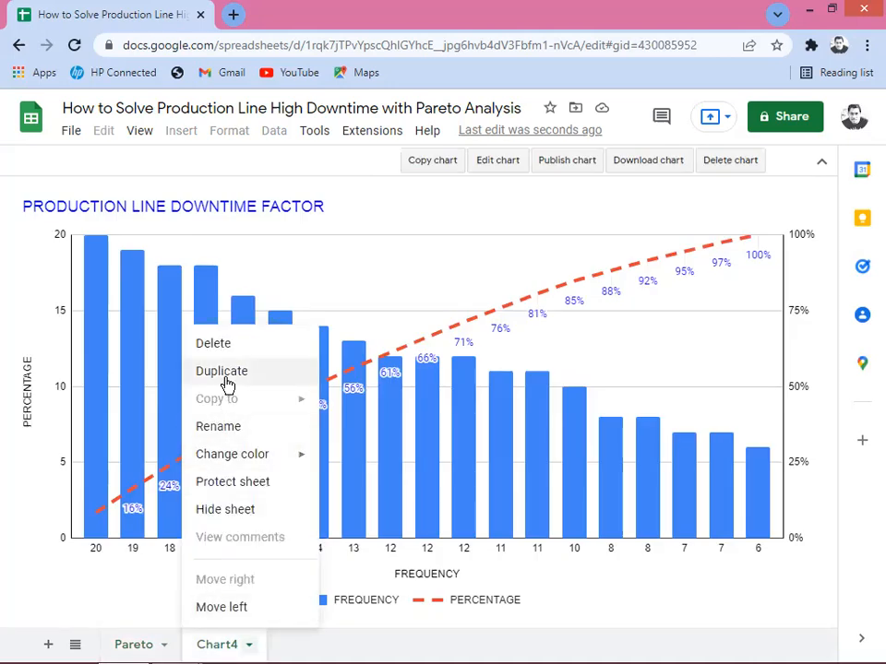
pyautogui.click(231, 427)
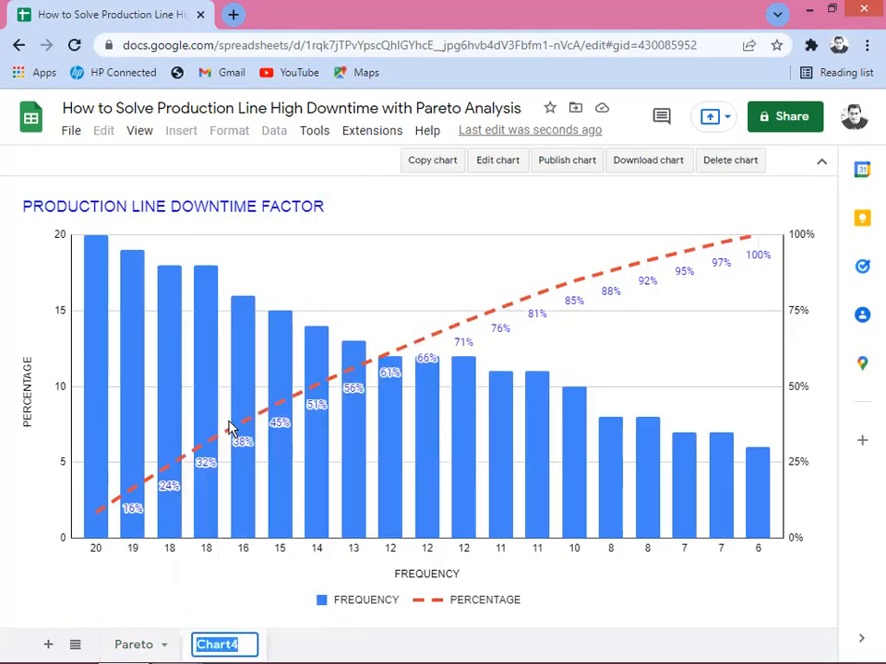
pyautogui.press('Right')
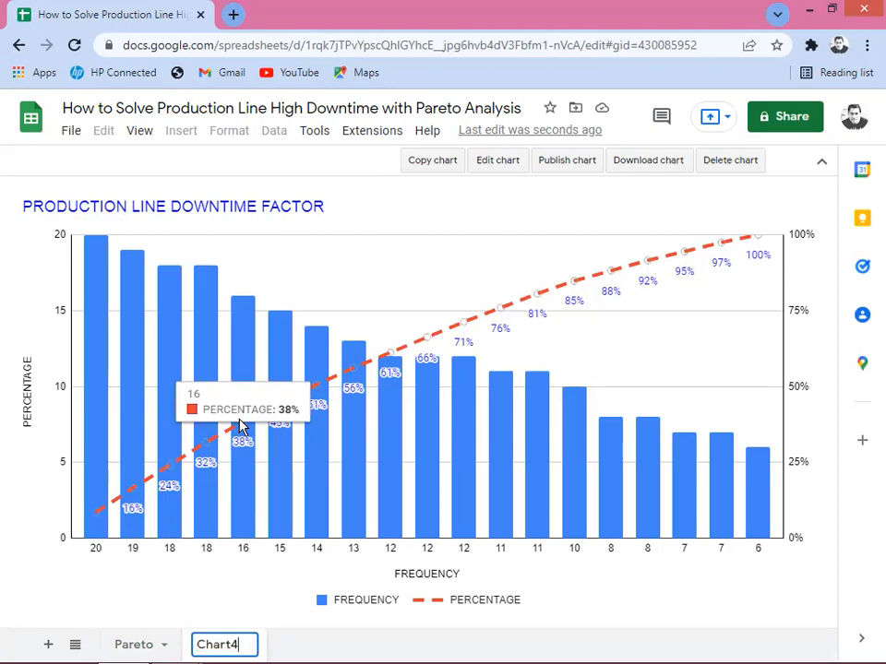
pyautogui.press('BackSpace')
pyautogui.press('Return')
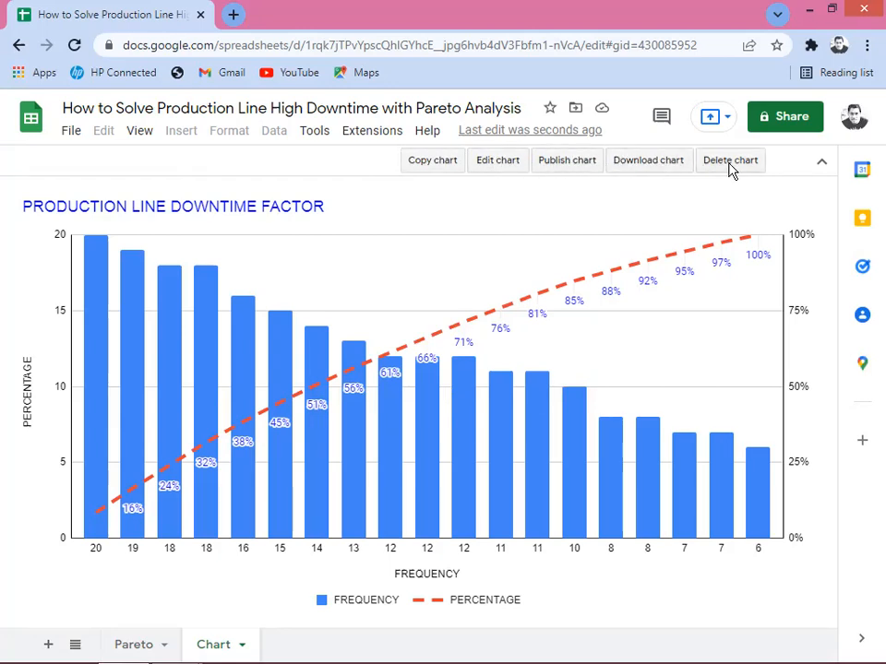
# Review the chart's axis and series setup, then compare the downtime factors on the Pareto sheet with the bars on the Chart sheet.
pyautogui.click(498, 160)
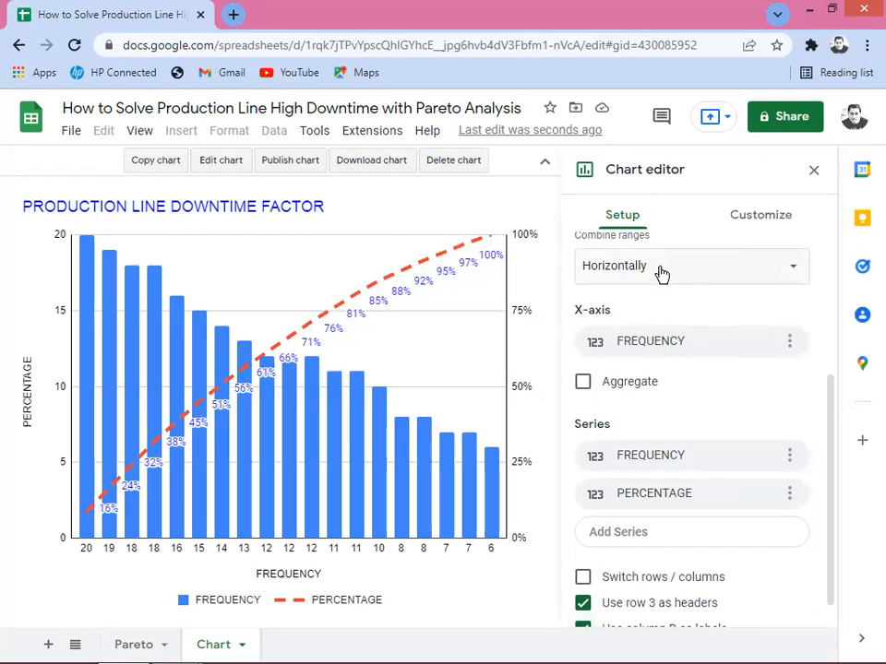
pyautogui.click(815, 172)
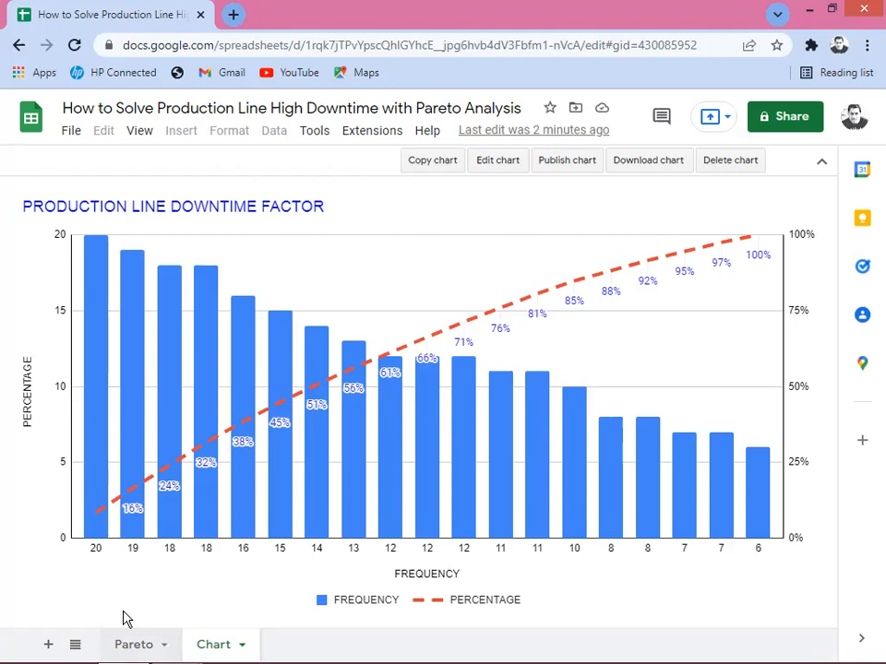
pyautogui.click(134, 644)
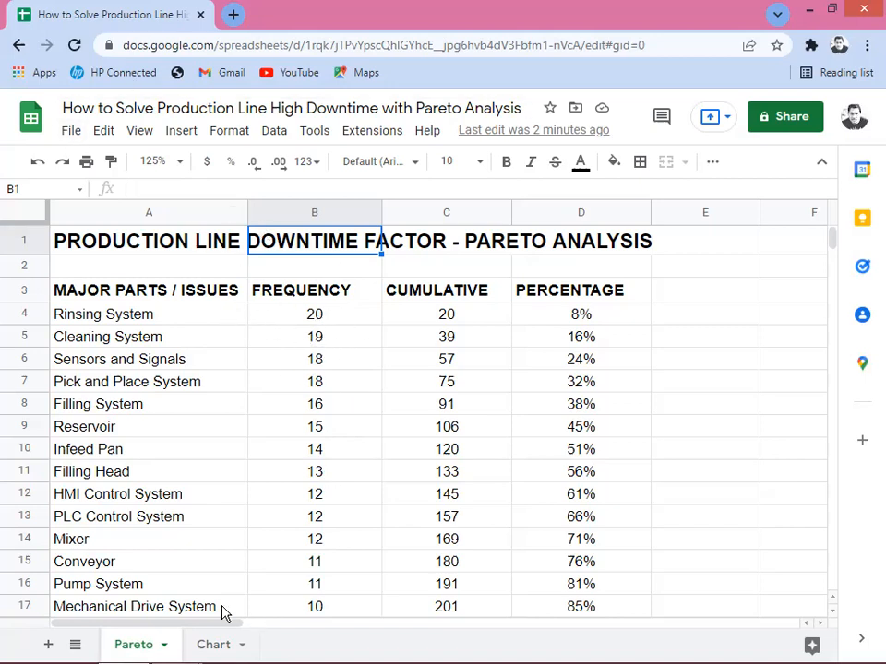
pyautogui.click(198, 645)
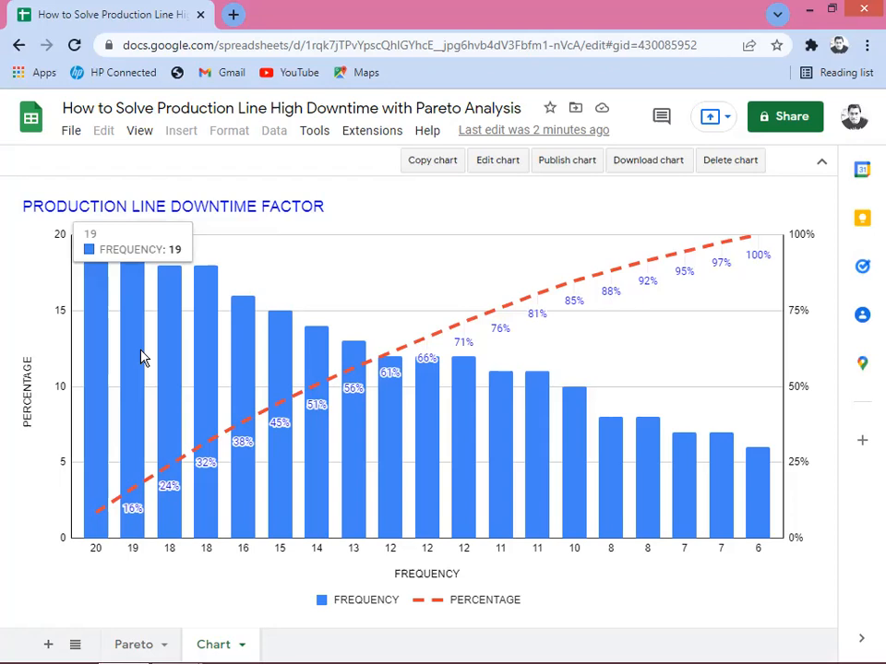
pyautogui.click(135, 644)
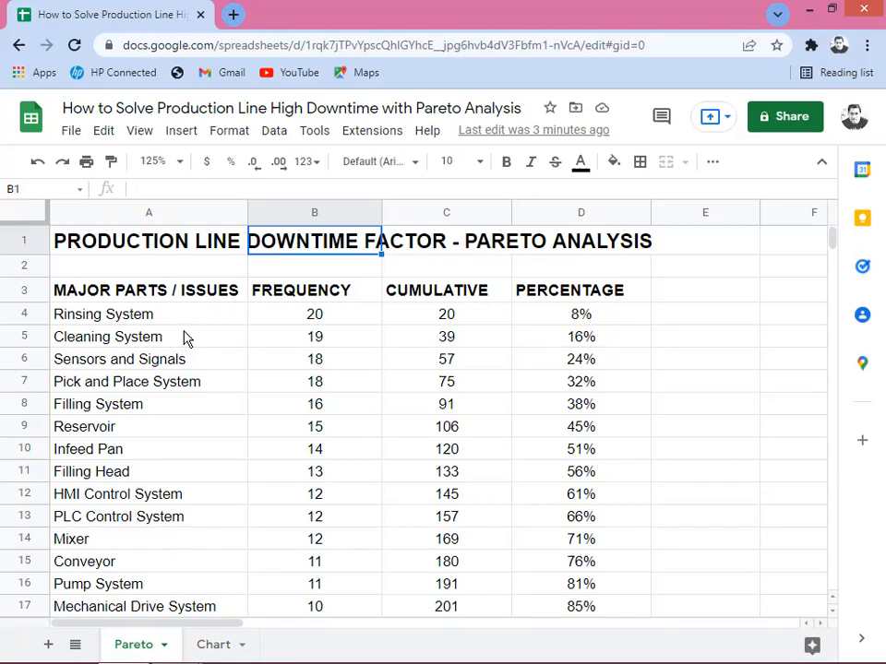
pyautogui.click(211, 646)
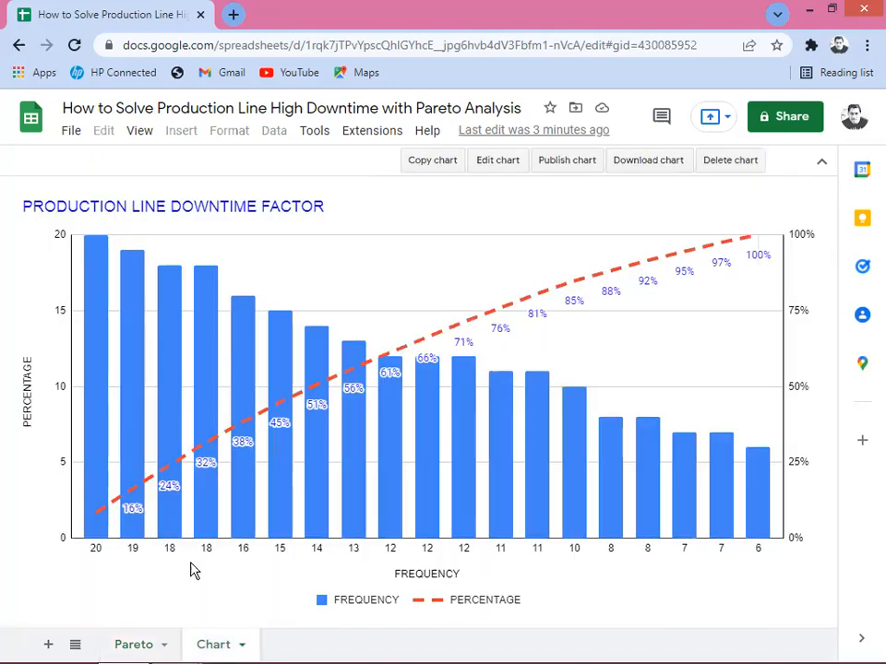